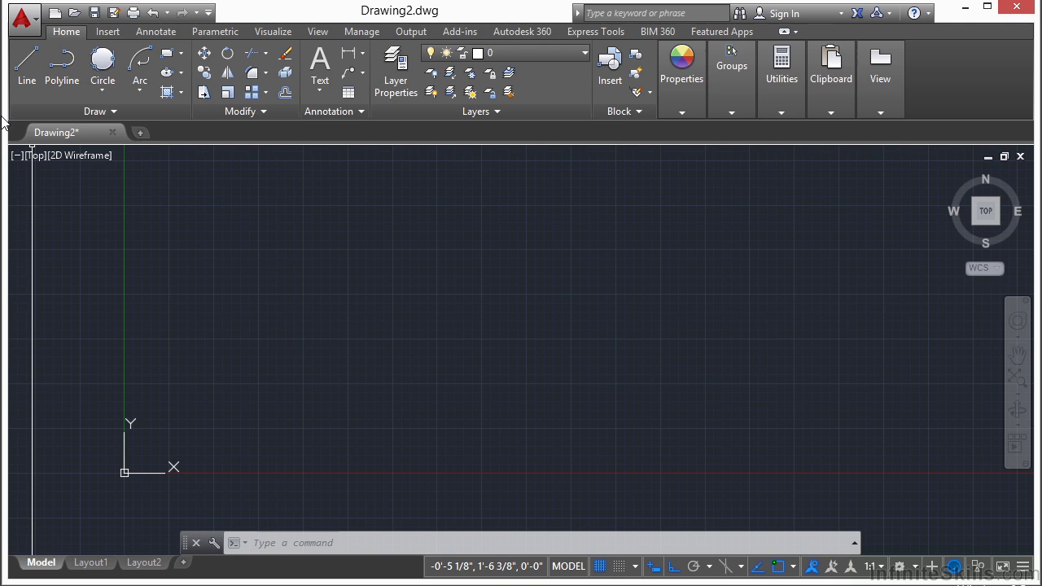
Step: Start a new blank drawing from the acad.dwt template
left_click(139, 134)
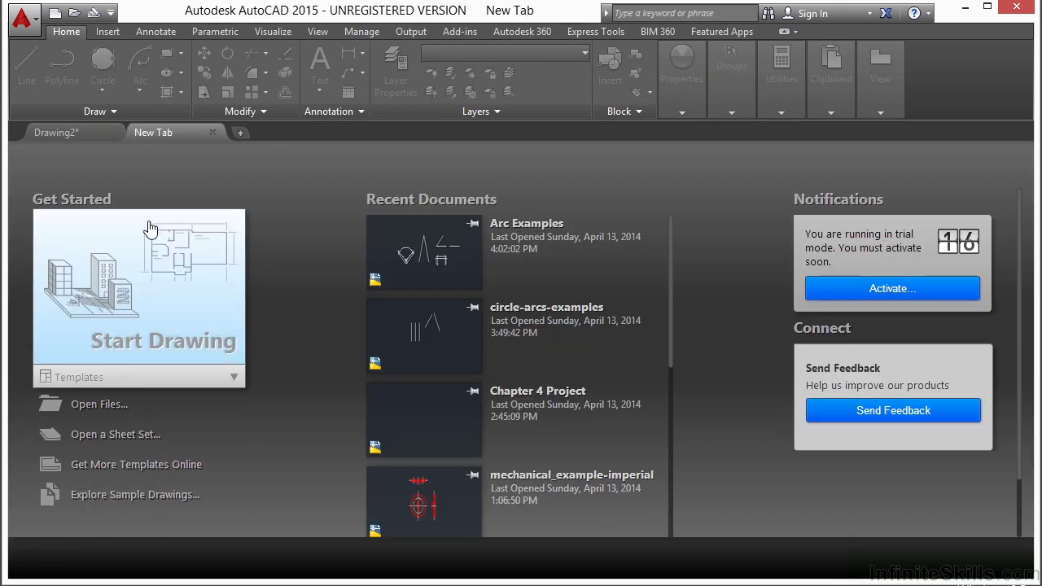
left_click(88, 379)
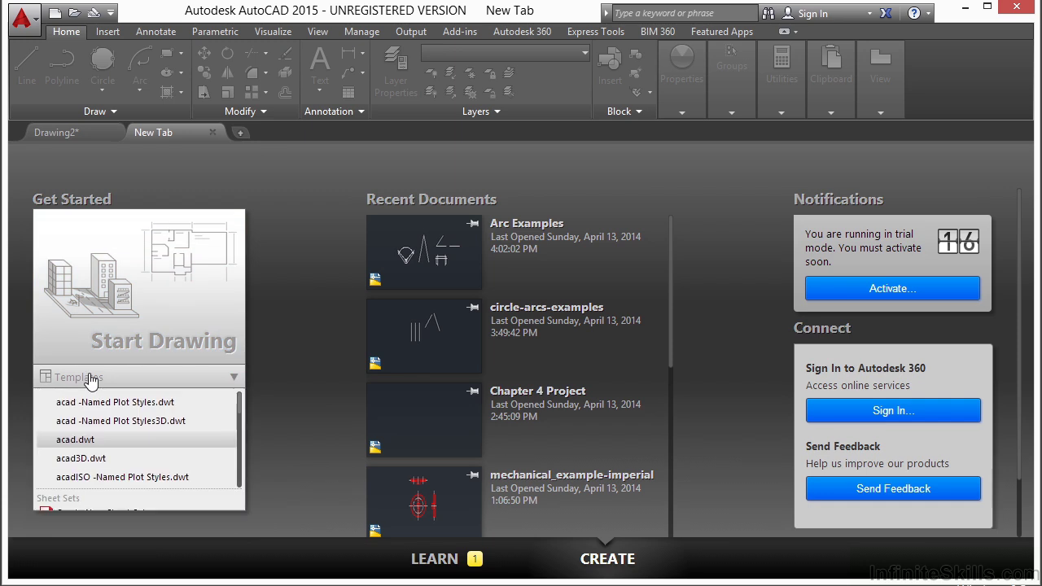
left_click(90, 442)
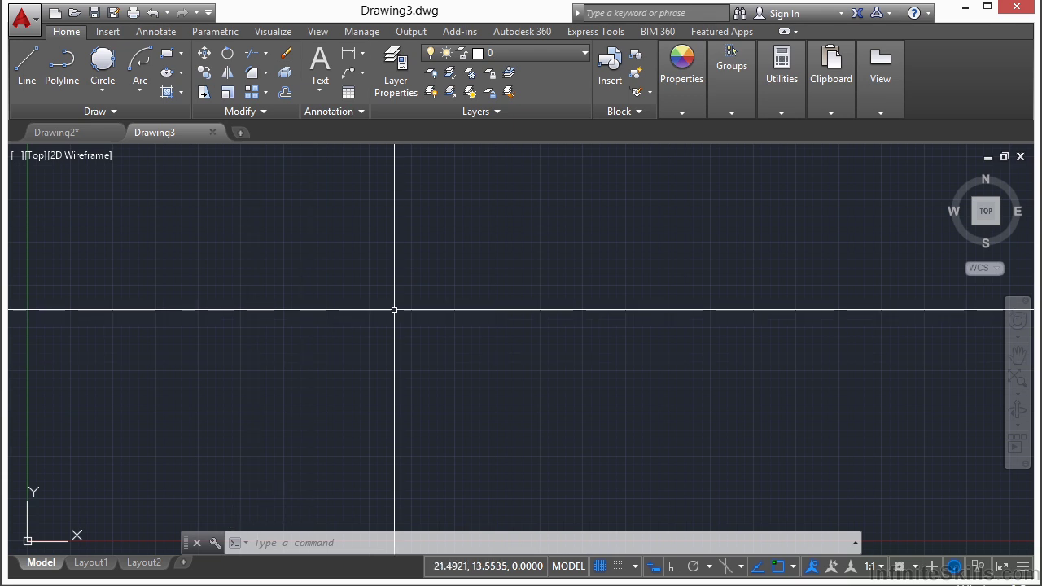
Step: Save the drawing as Chapter 5 project-final.dwg, replacing the existing file
type("SAVE")
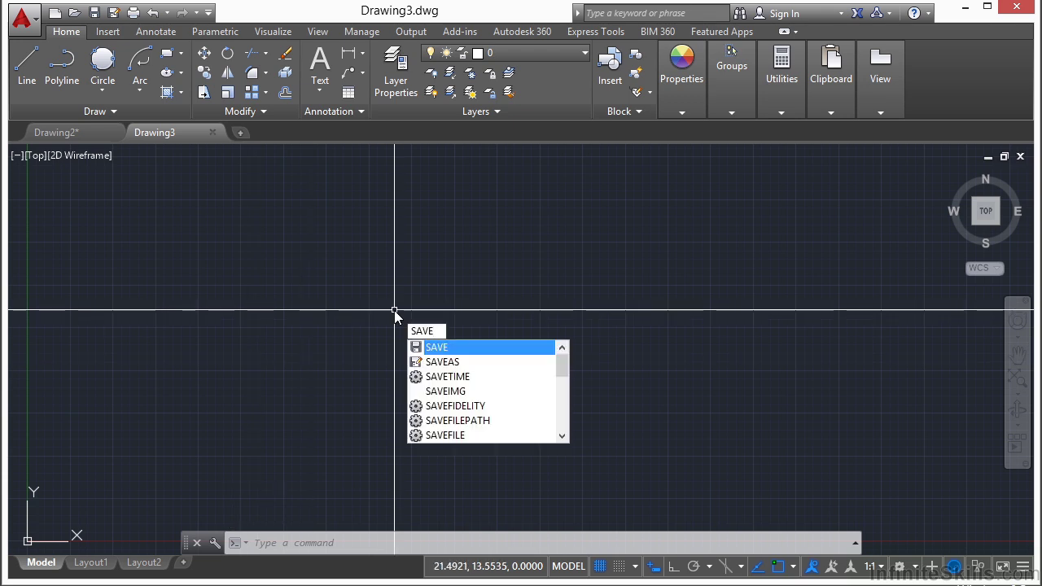
key("Return")
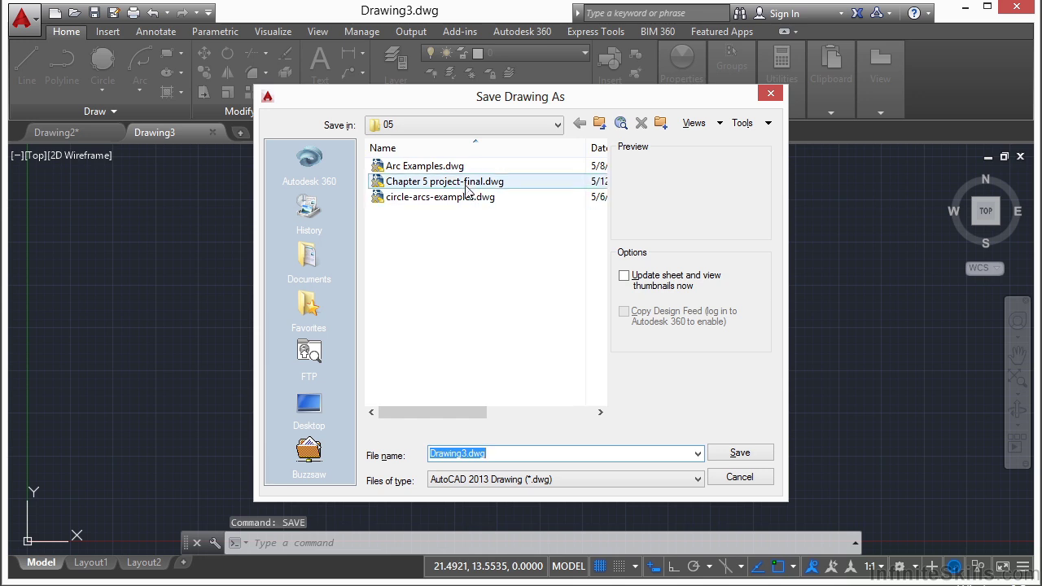
left_click(468, 187)
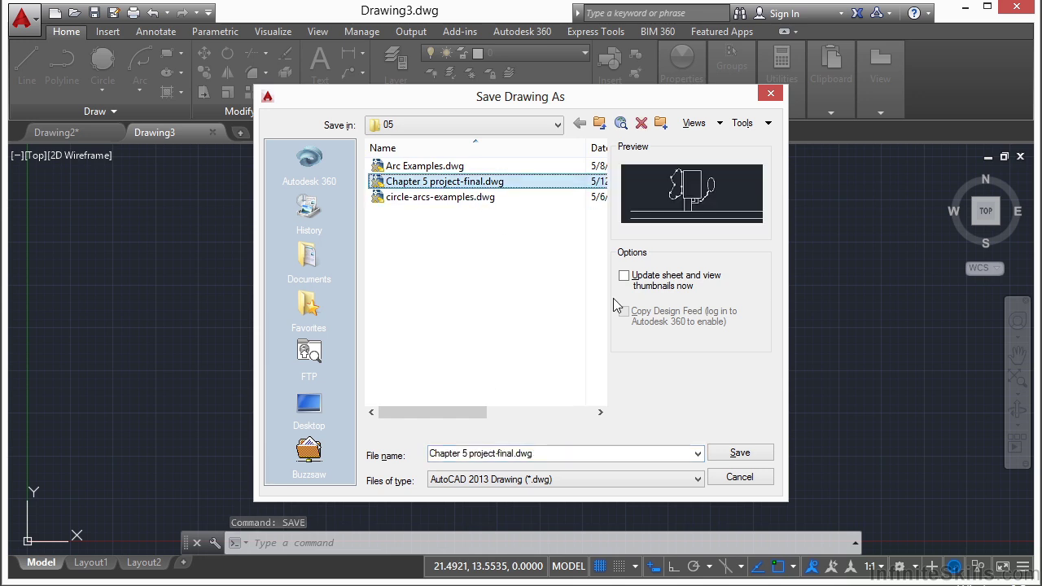
left_click(735, 453)
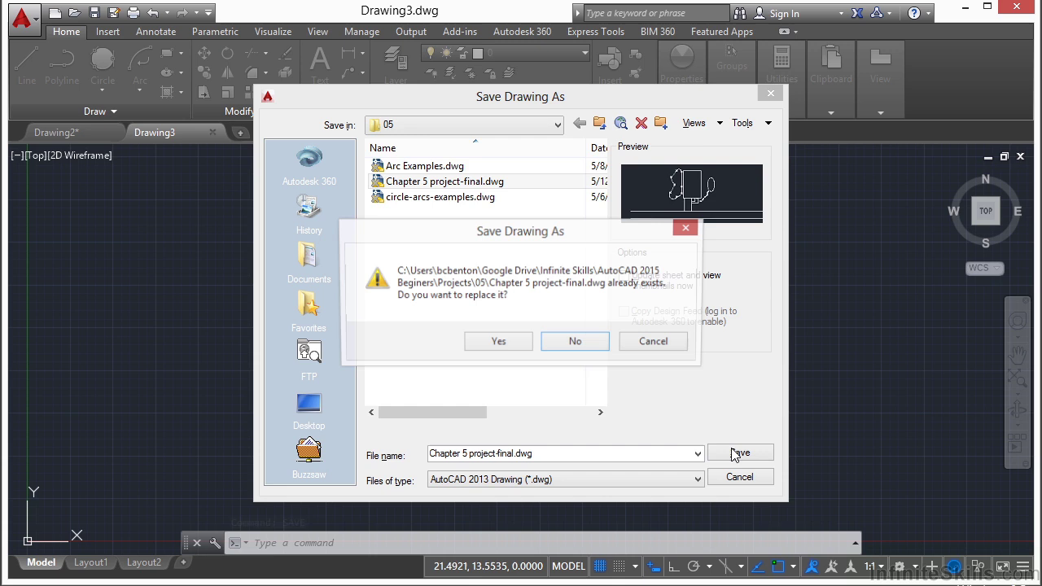
left_click(498, 342)
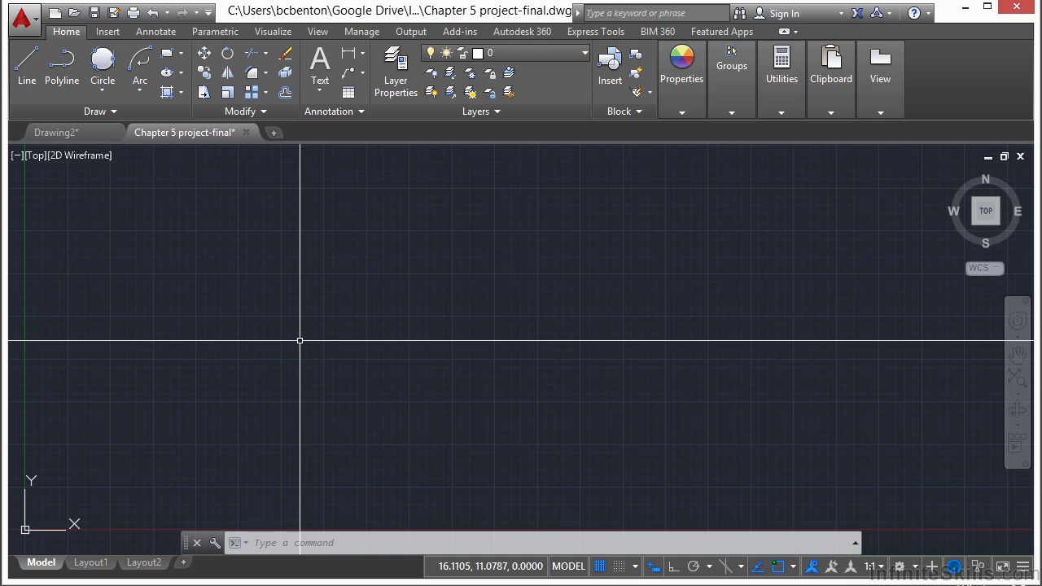
scroll(326, 343, "down", 3)
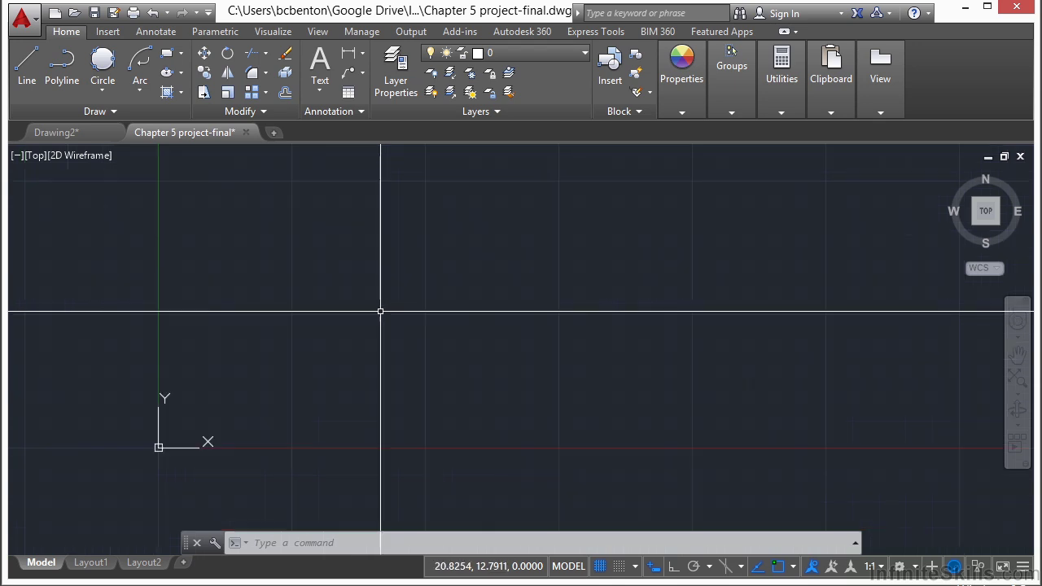
middle_click_drag(553, 309, 472, 348)
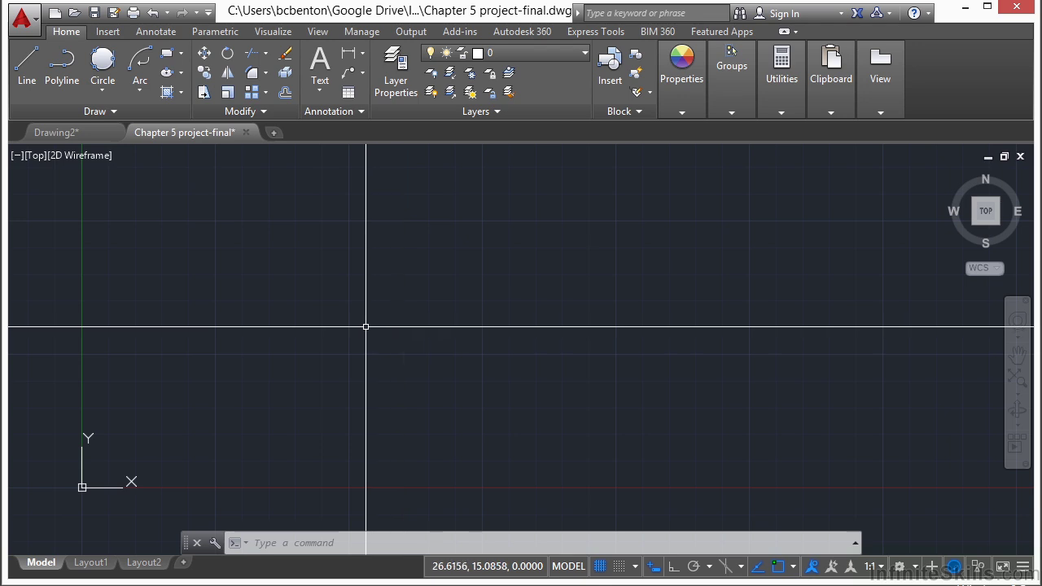
Step: Draw a 30 by 50 rectangle from a picked first corner, then fit it in view
left_click(180, 56)
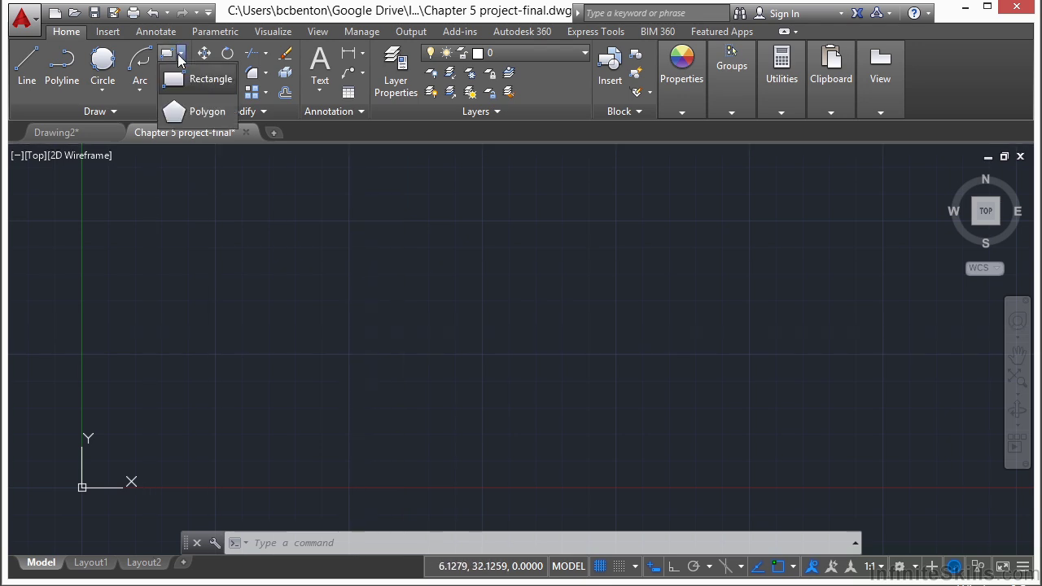
left_click(199, 84)
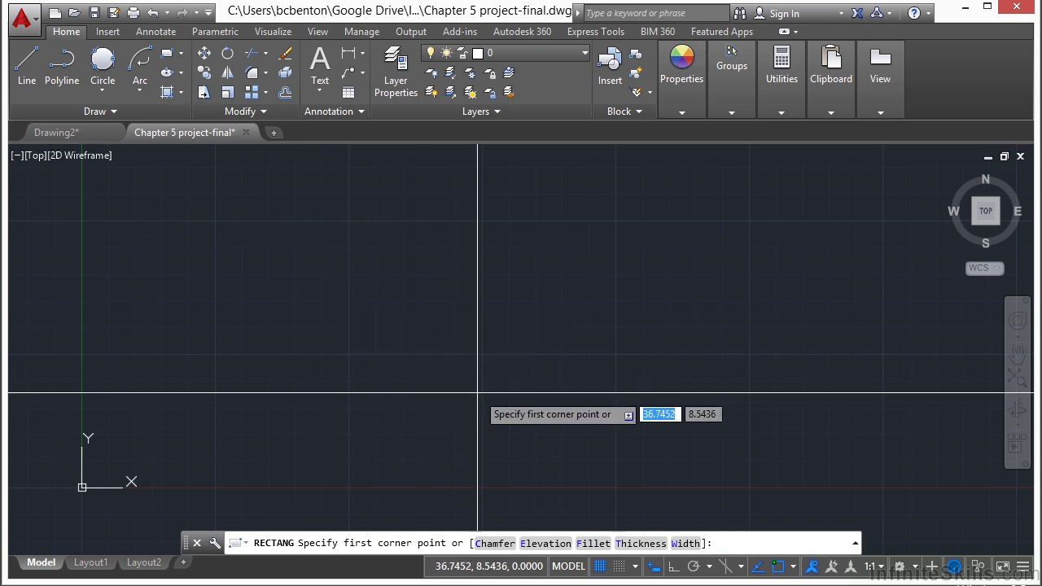
left_click(477, 342)
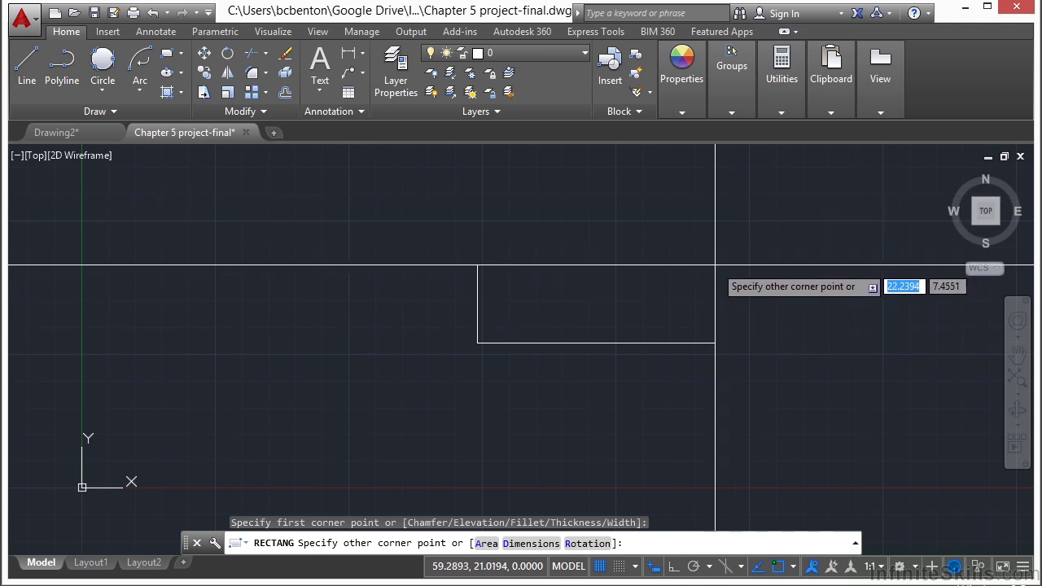
middle_click_drag(714, 284, 460, 296)
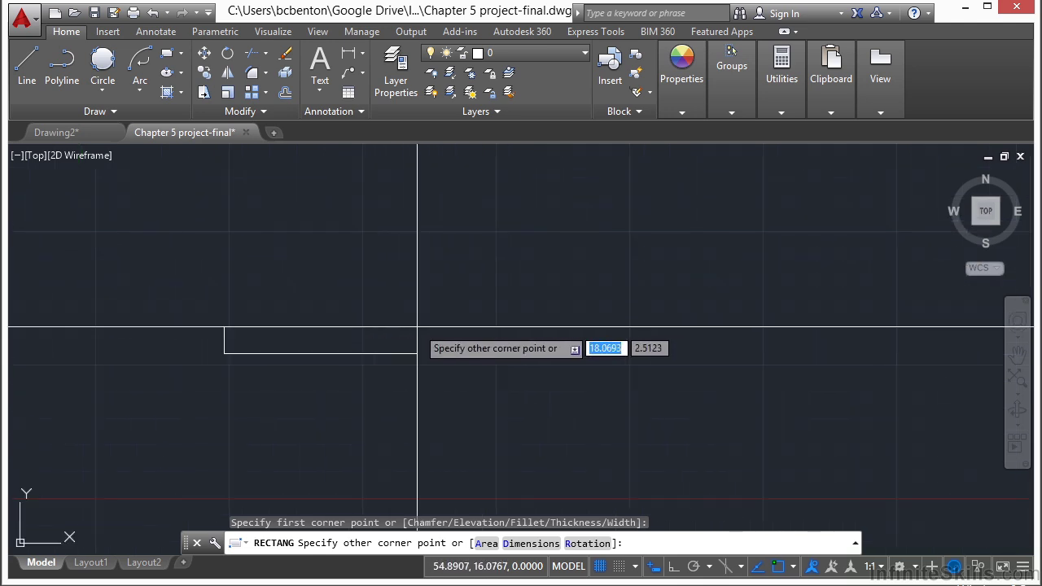
type("30")
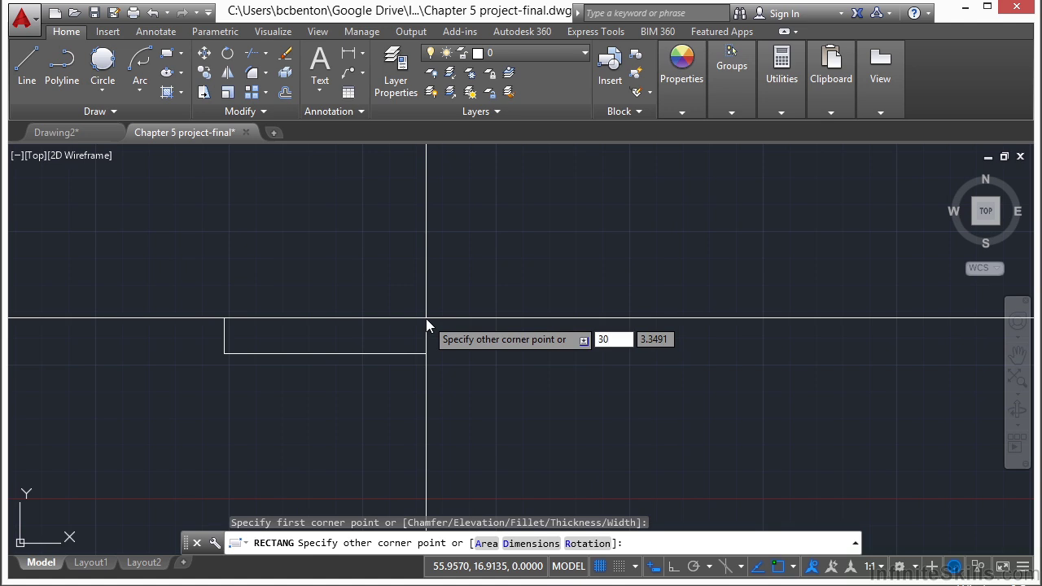
key("Tab")
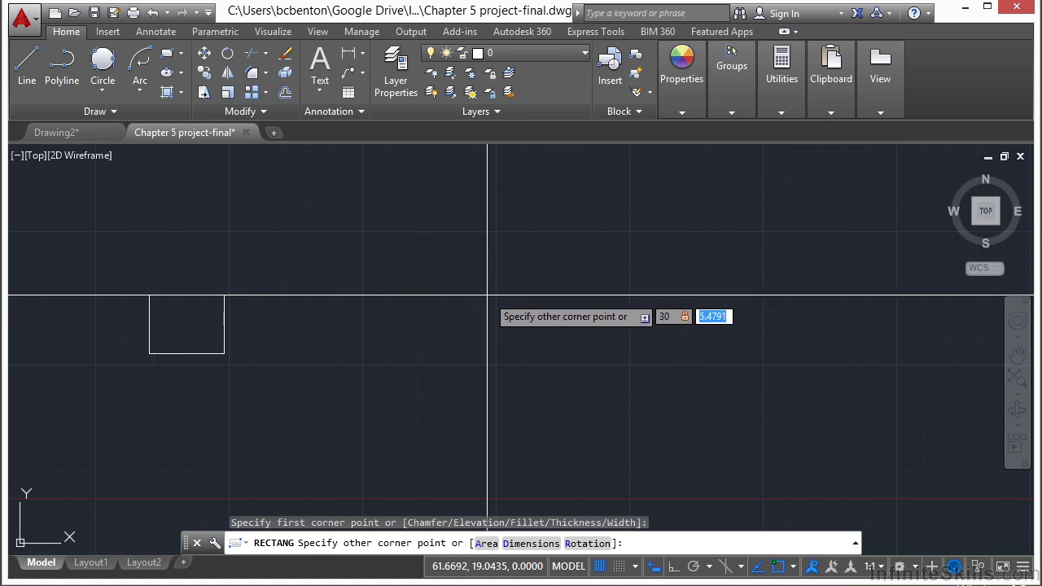
type("50")
key("Return")
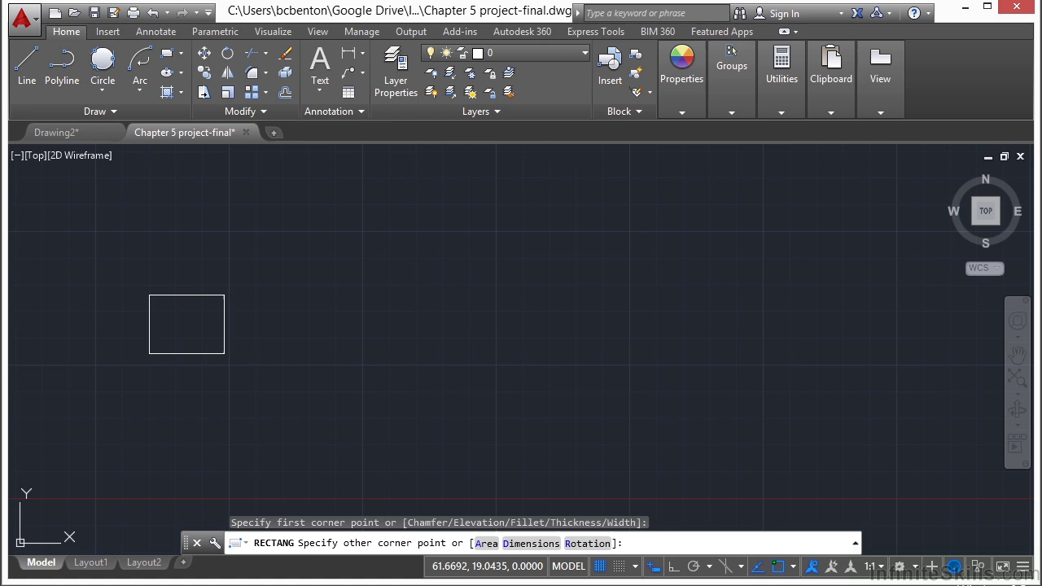
middle_click(439, 298)
middle_click(440, 298)
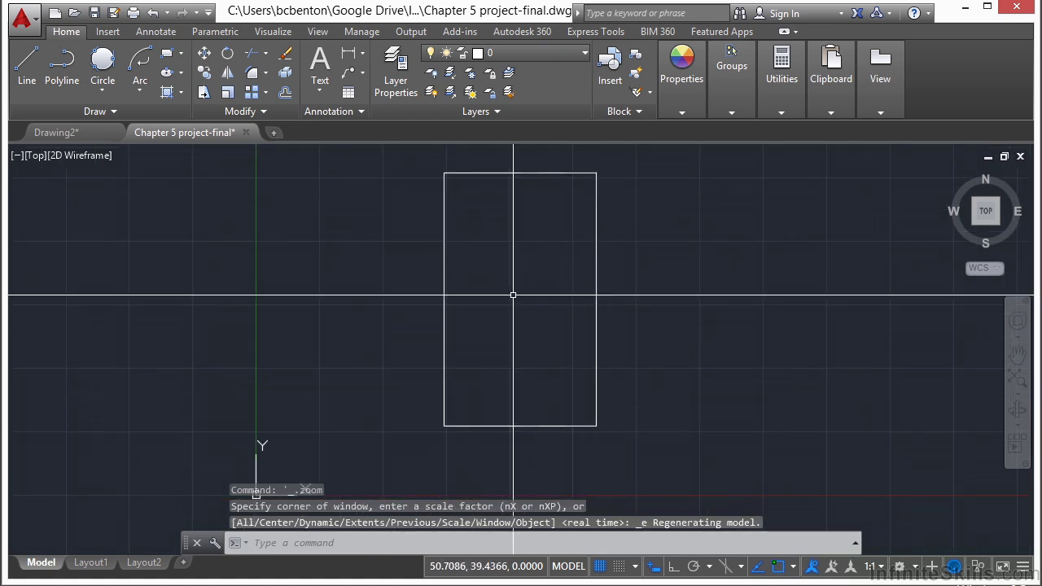
scroll(514, 291, "down", 2)
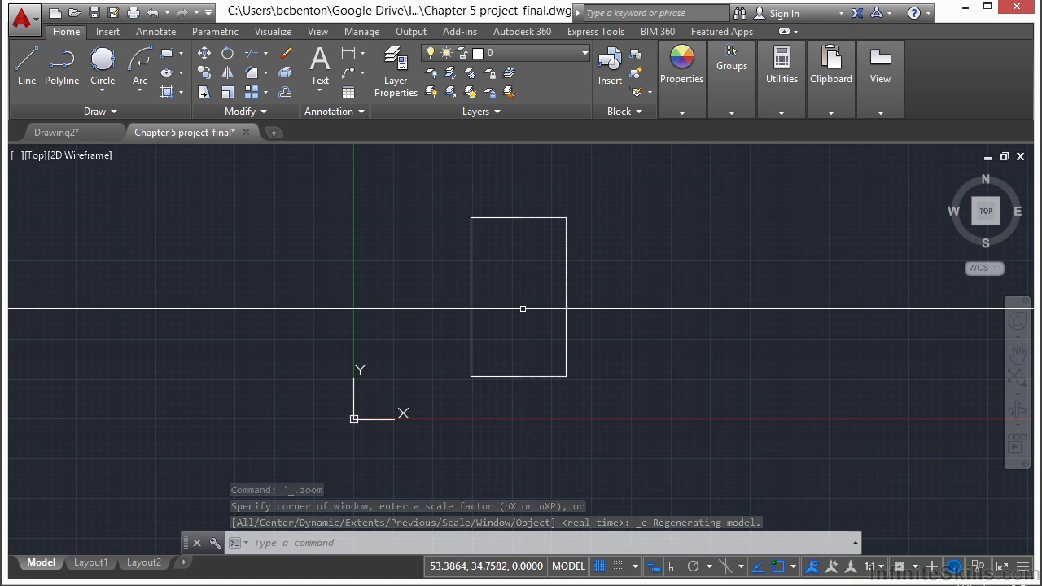
middle_click_drag(517, 317, 421, 298)
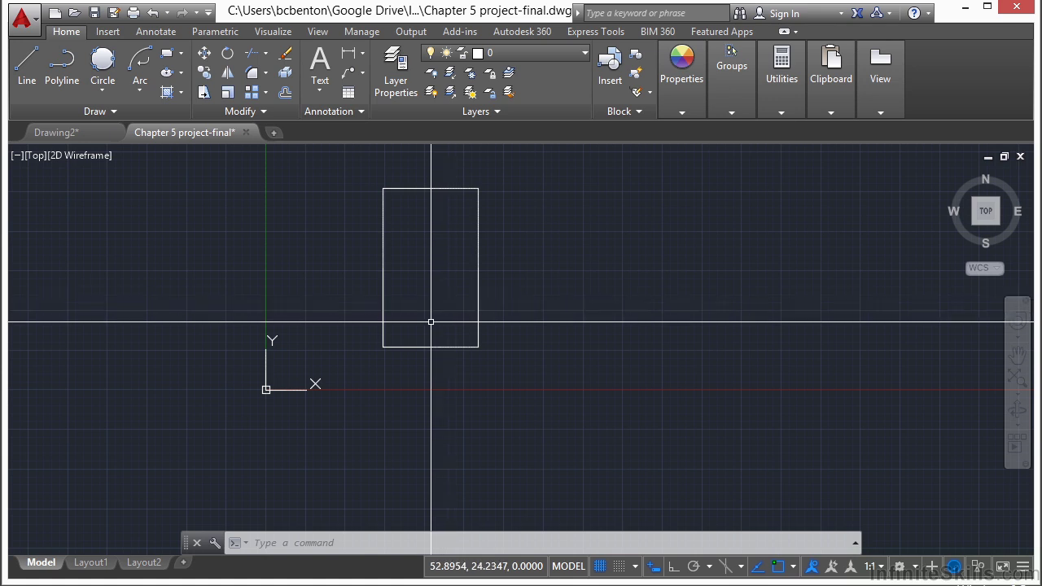
middle_click_drag(415, 321, 481, 310)
Step: With Ortho on, draw a line from the rectangle's lower-left corner 30 down, then 200 right
key("Return")
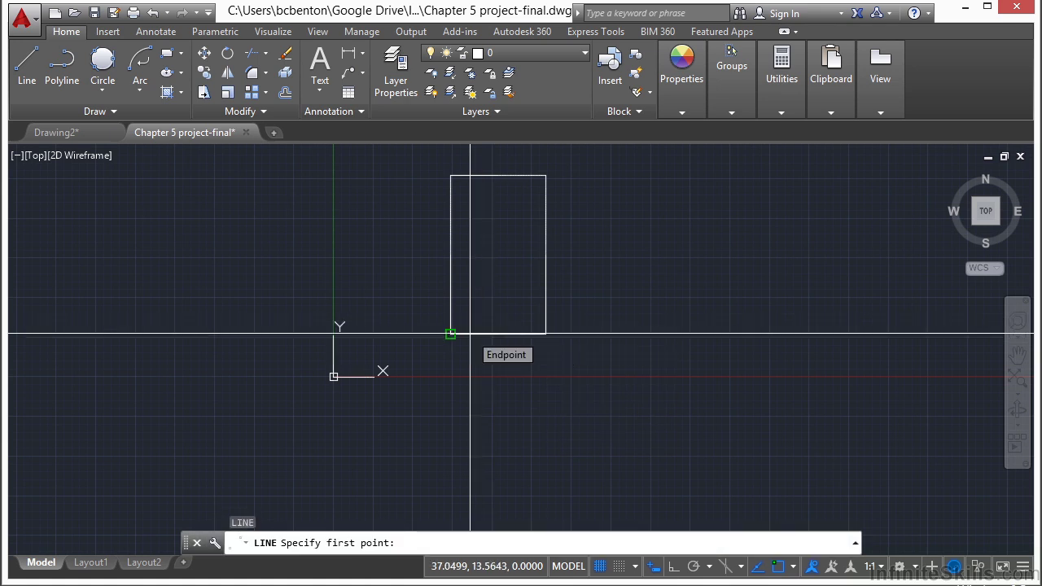
left_click(470, 334)
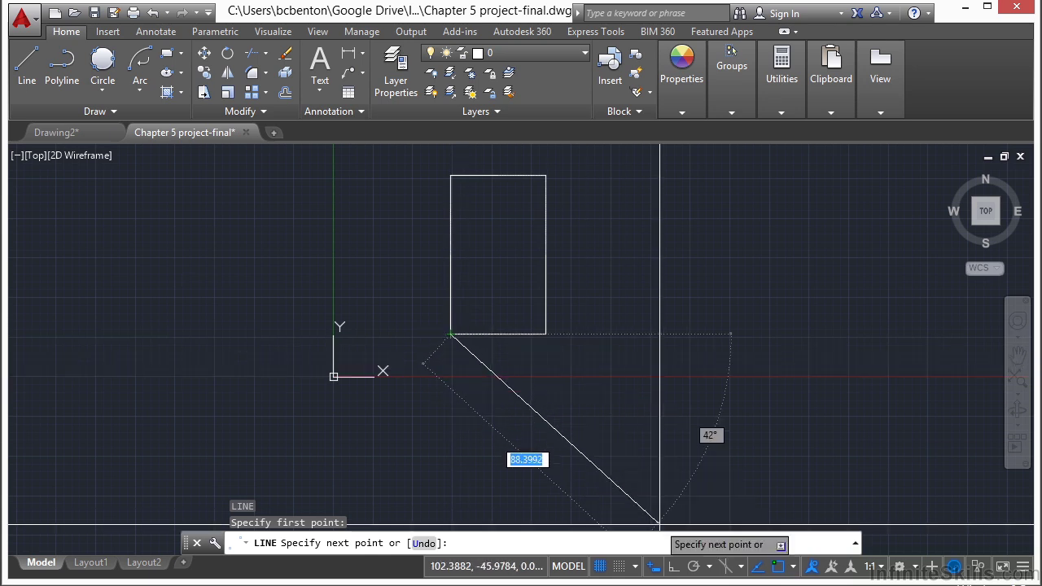
left_click(674, 566)
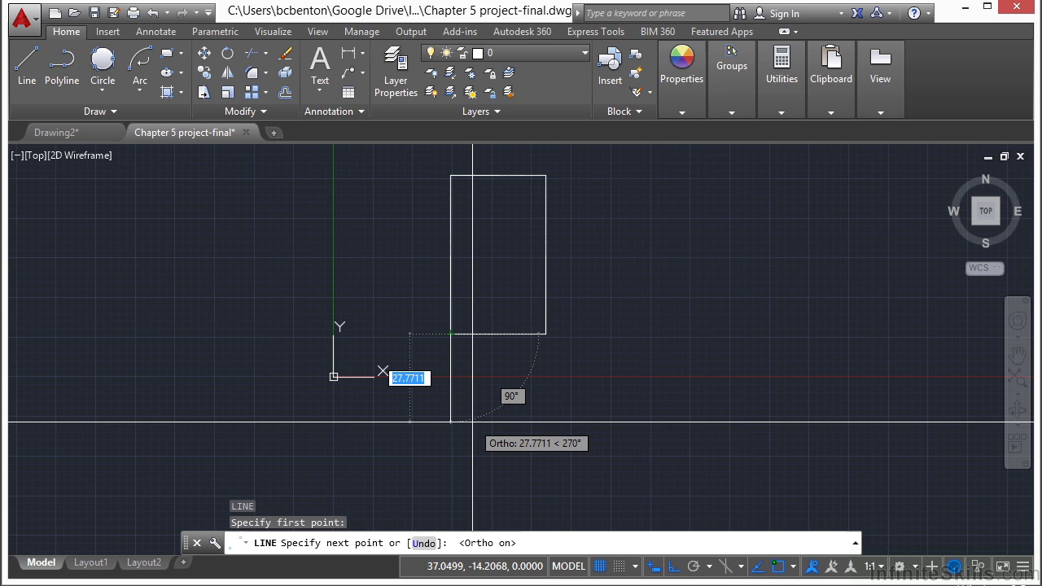
type("30")
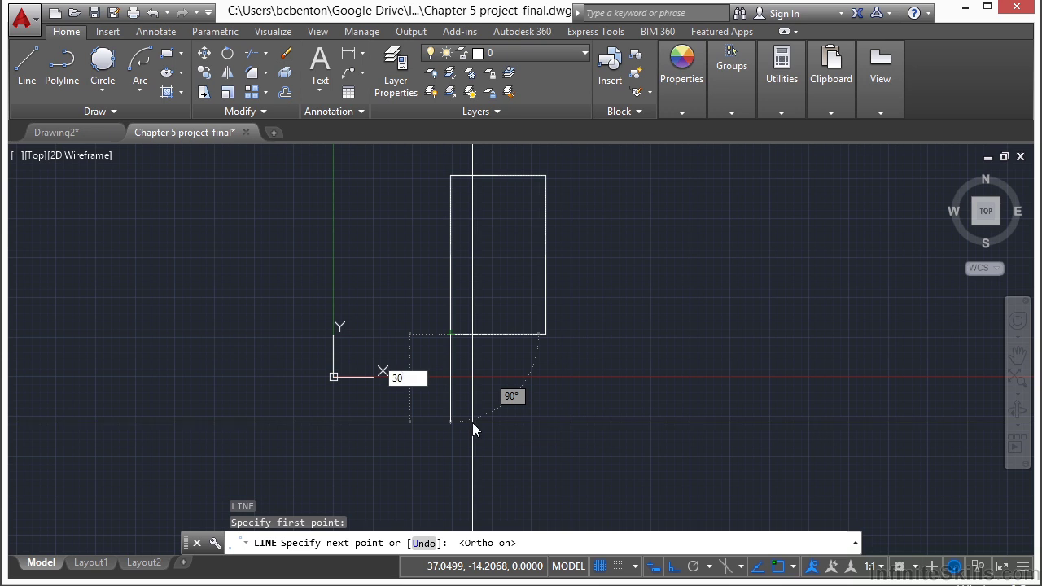
key("Return")
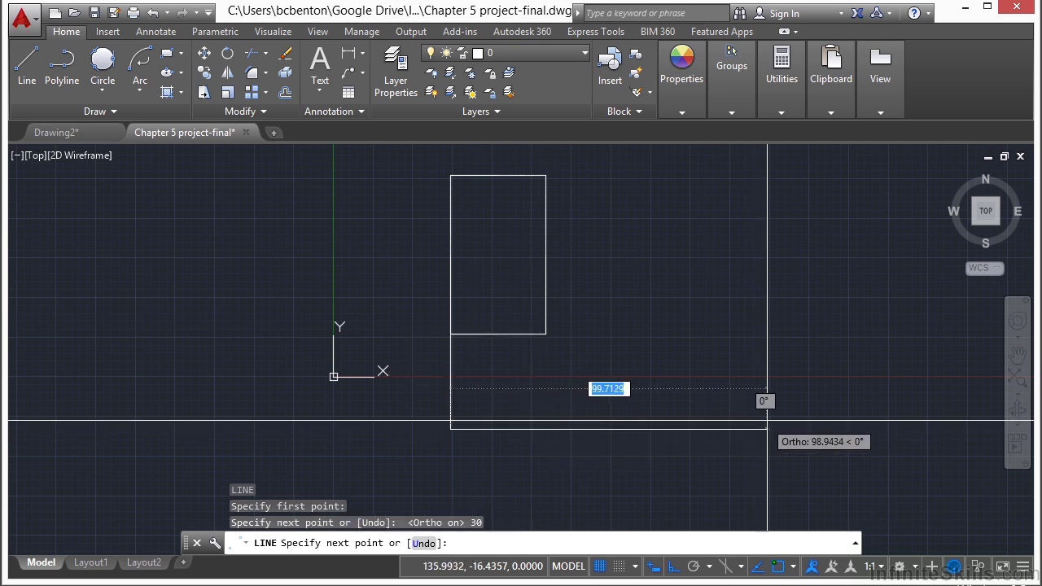
type("200")
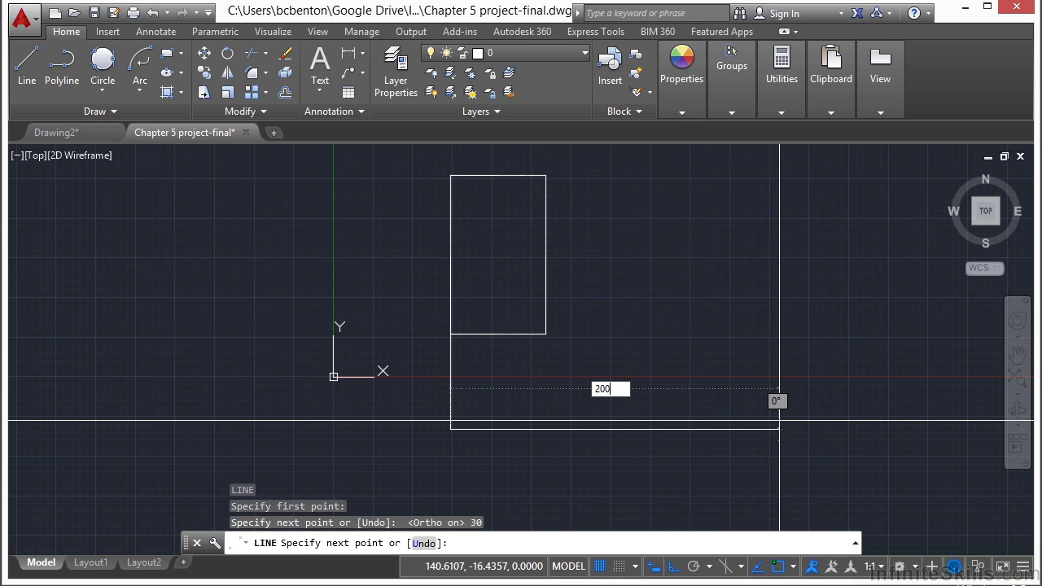
key("Return")
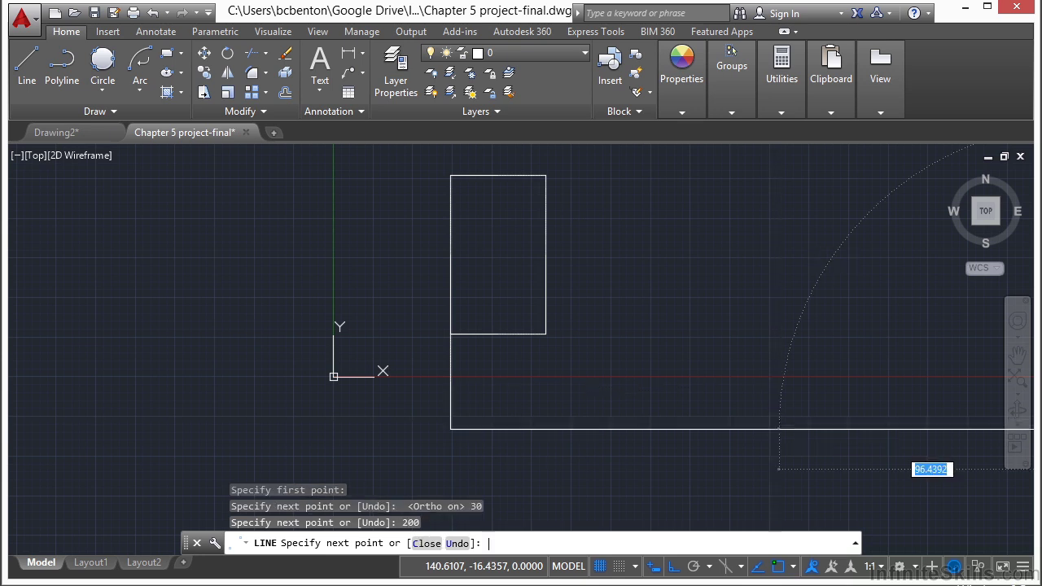
key("Return")
scroll(504, 359, "down", 1)
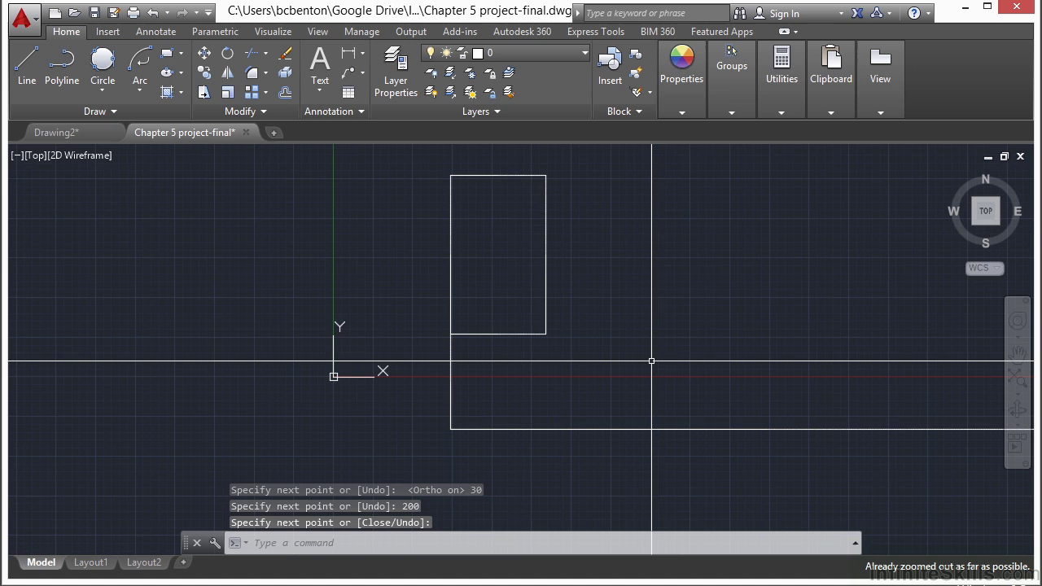
Step: Regenerate the drawing display with REA
type("rea")
key("Return")
scroll(448, 305, "down", 4)
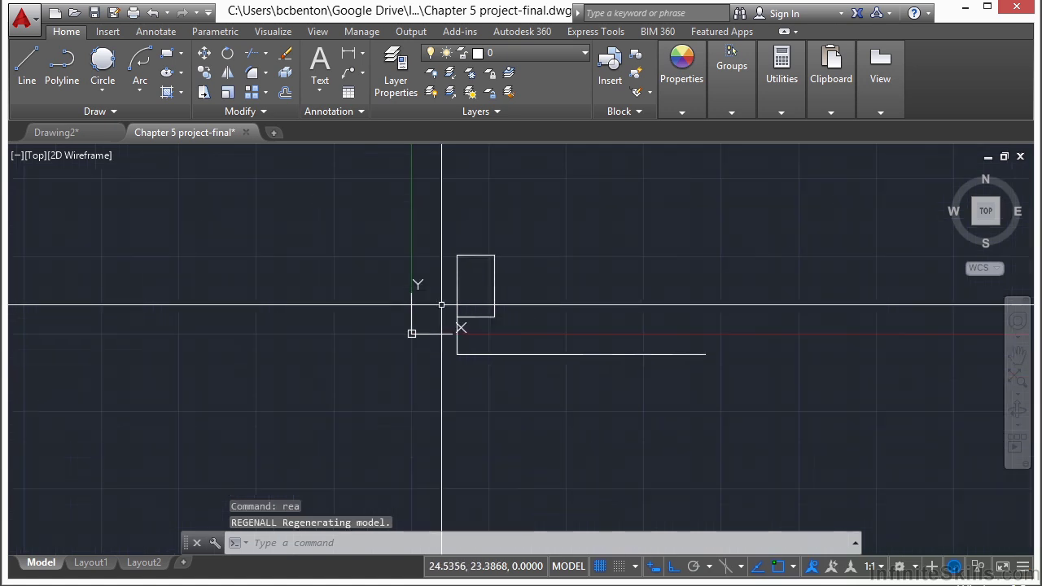
scroll(586, 330, "up", 2)
Step: Move the 200-unit line so its midpoint lands on the short vertical line's bottom end
type("M")
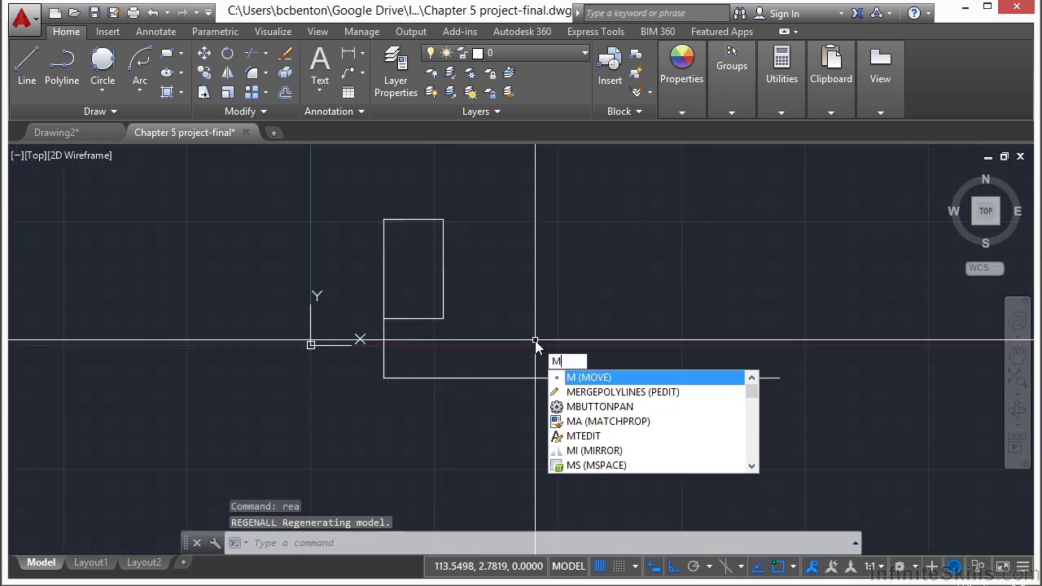
key("Return")
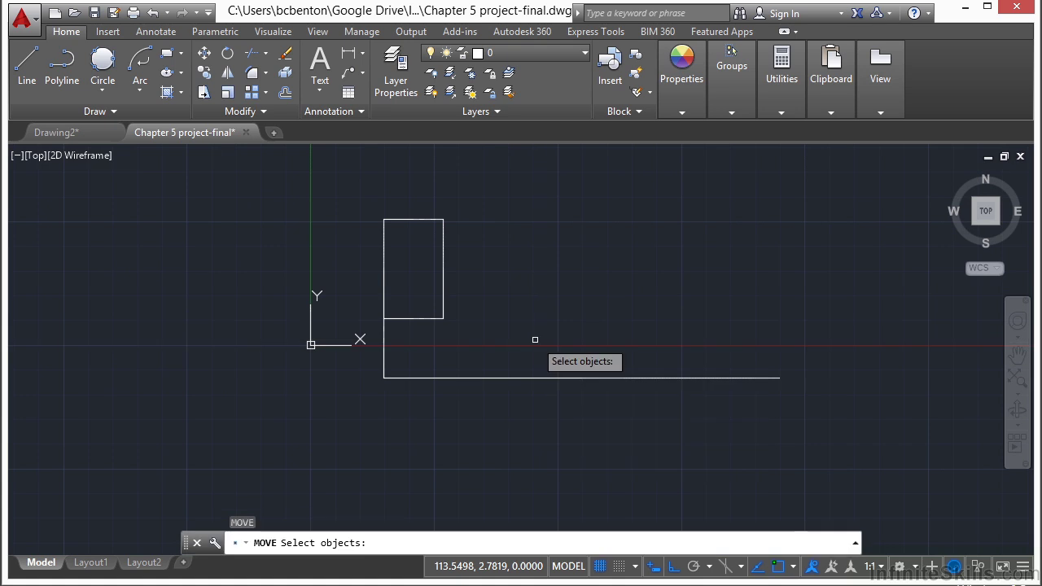
left_click(617, 375)
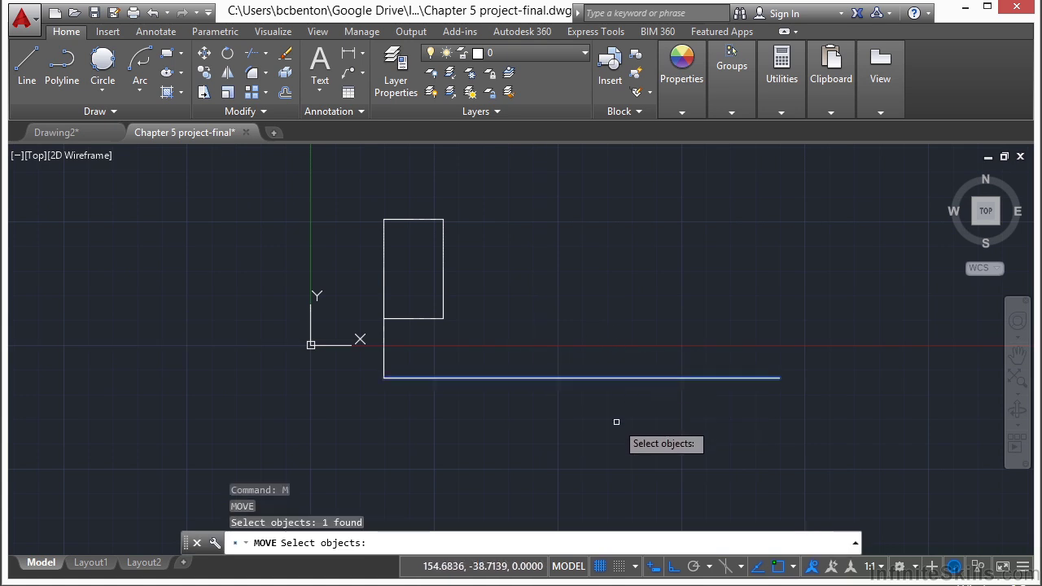
key("Return")
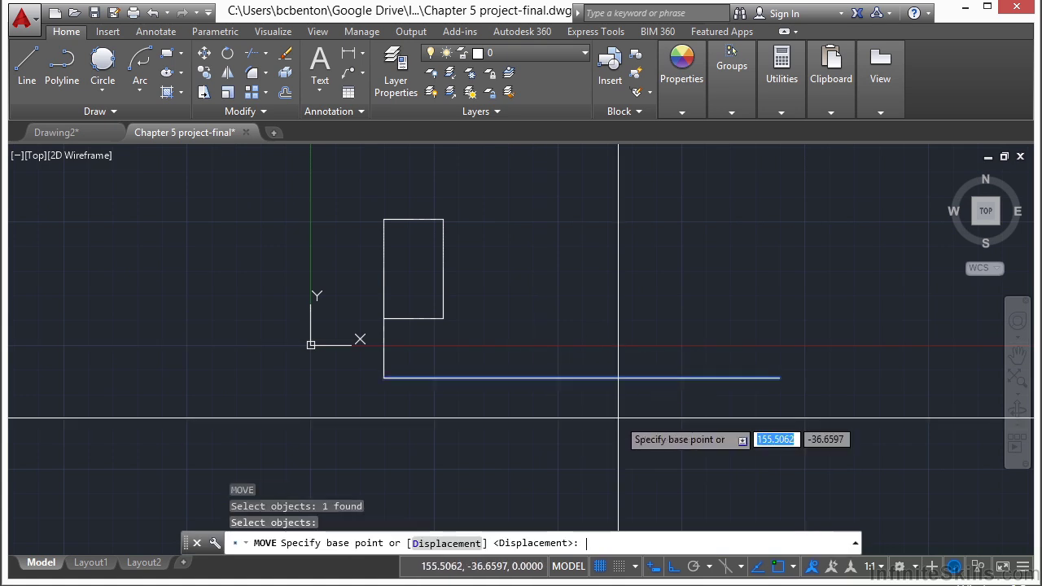
left_click(582, 378)
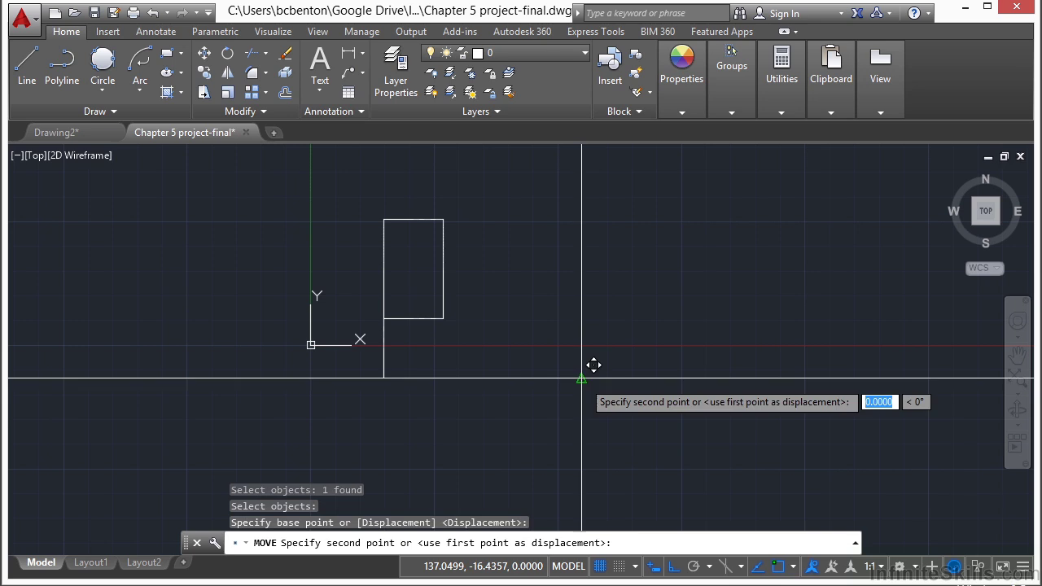
left_click(385, 378)
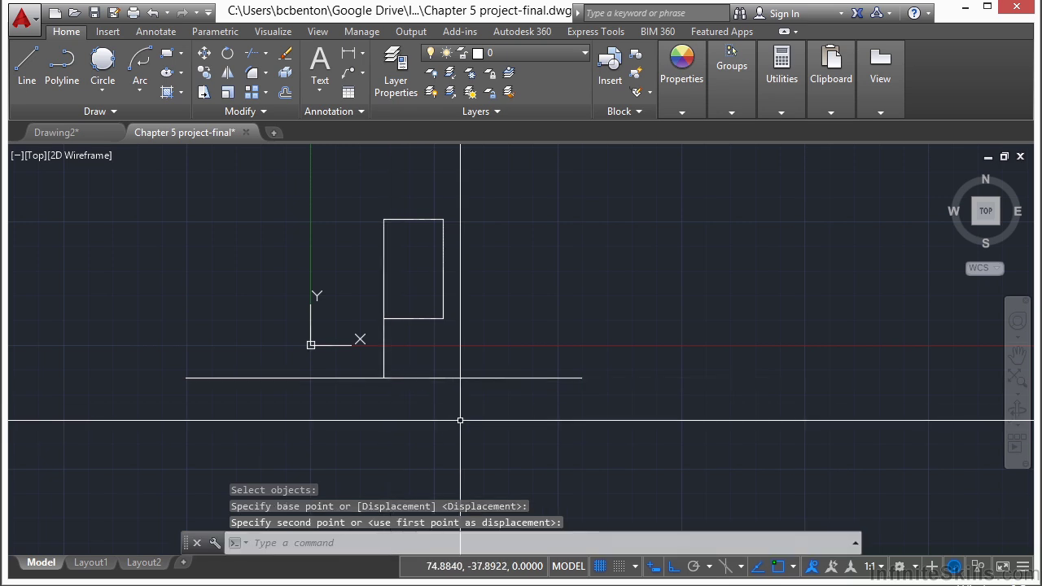
middle_click_drag(406, 358, 471, 340)
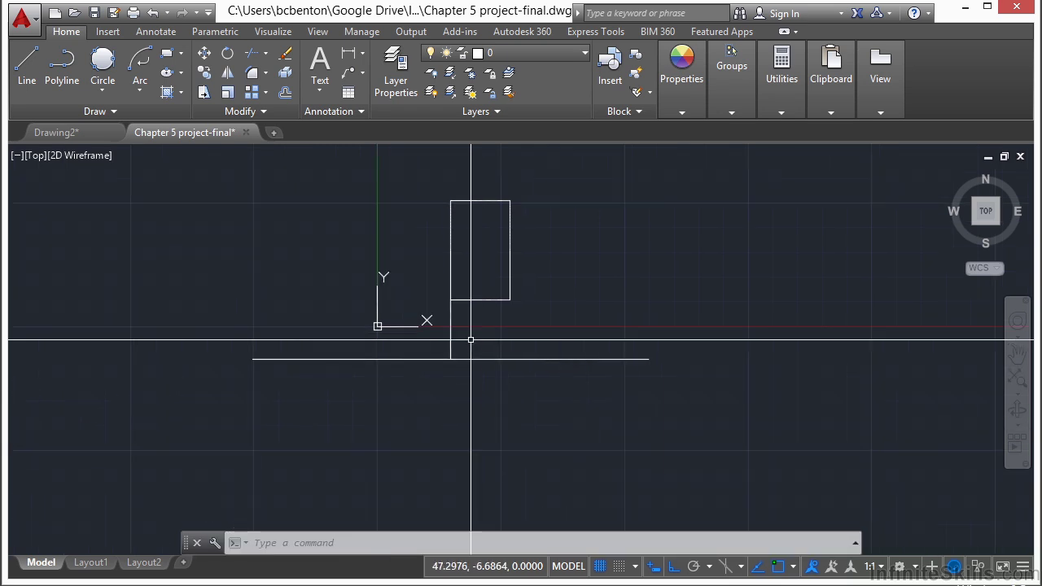
Step: Offset the 200-unit horizontal line 30 units downward
type("o")
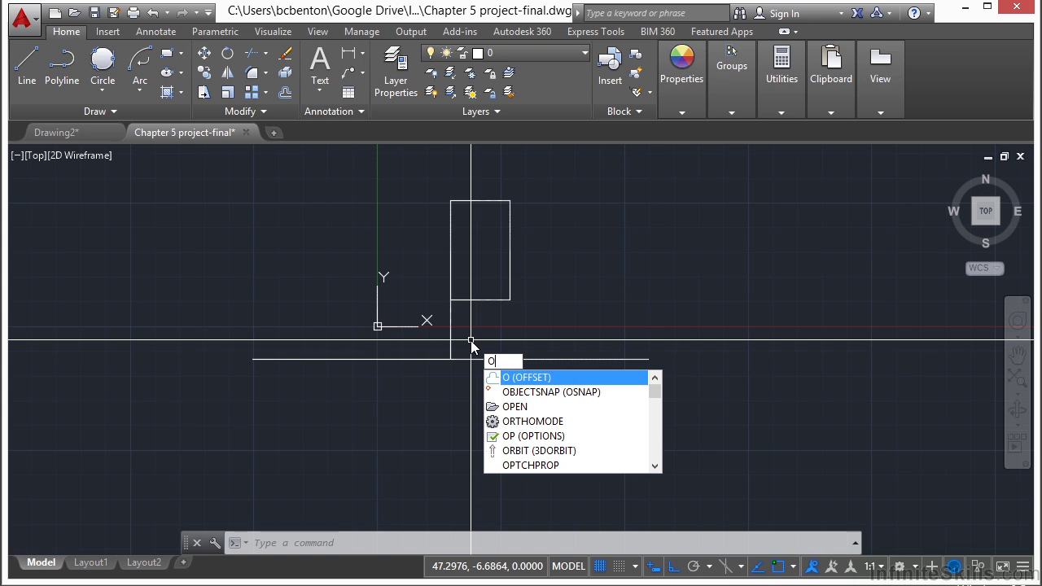
key("Return")
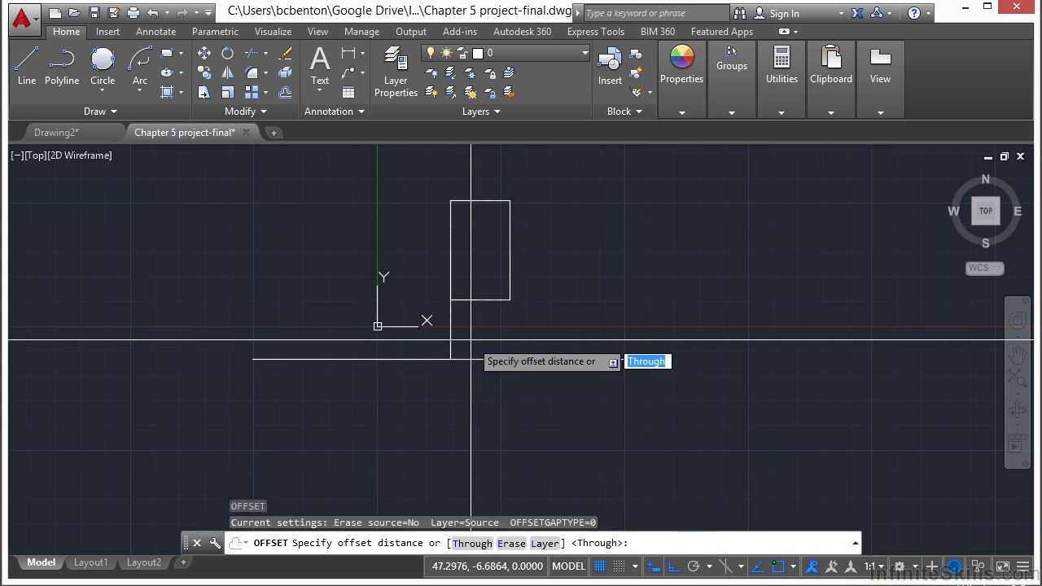
type("30")
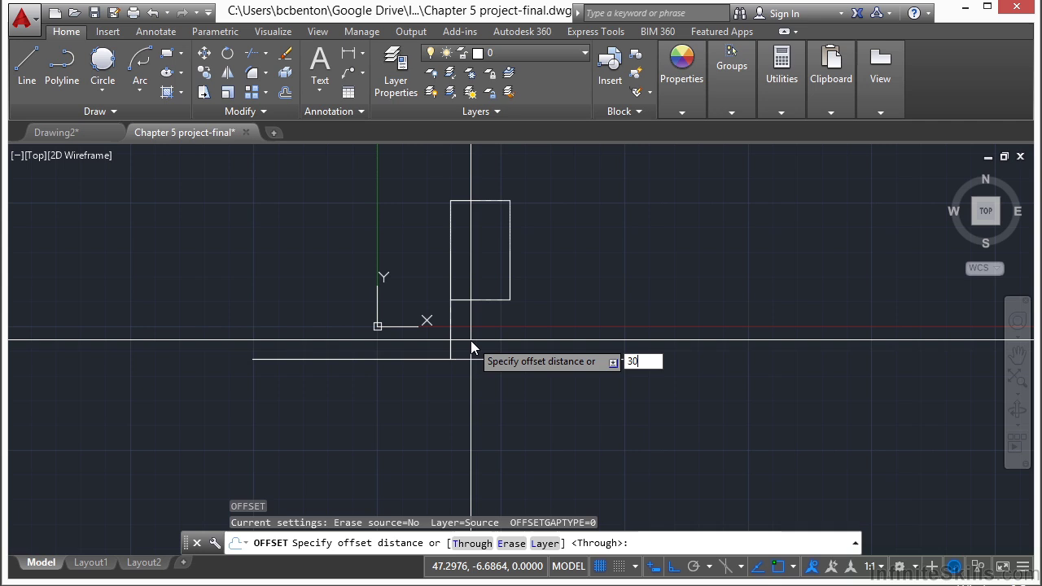
key("Return")
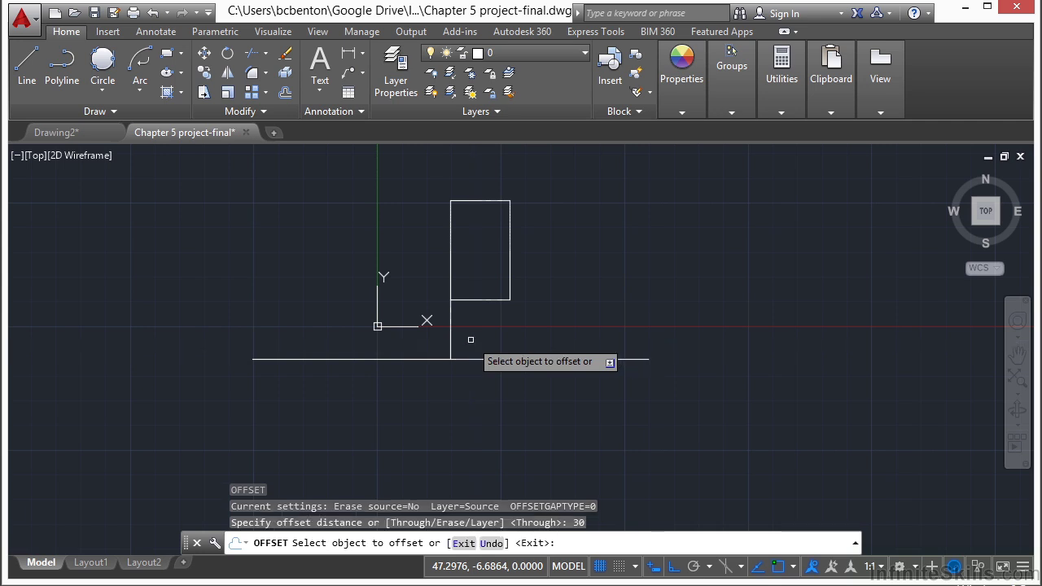
left_click(492, 359)
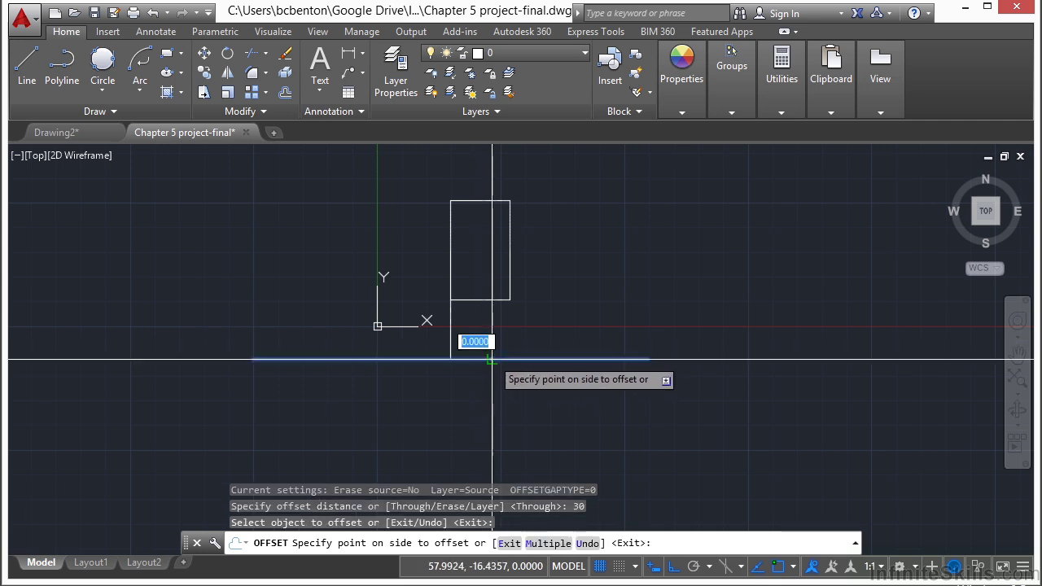
left_click(534, 401)
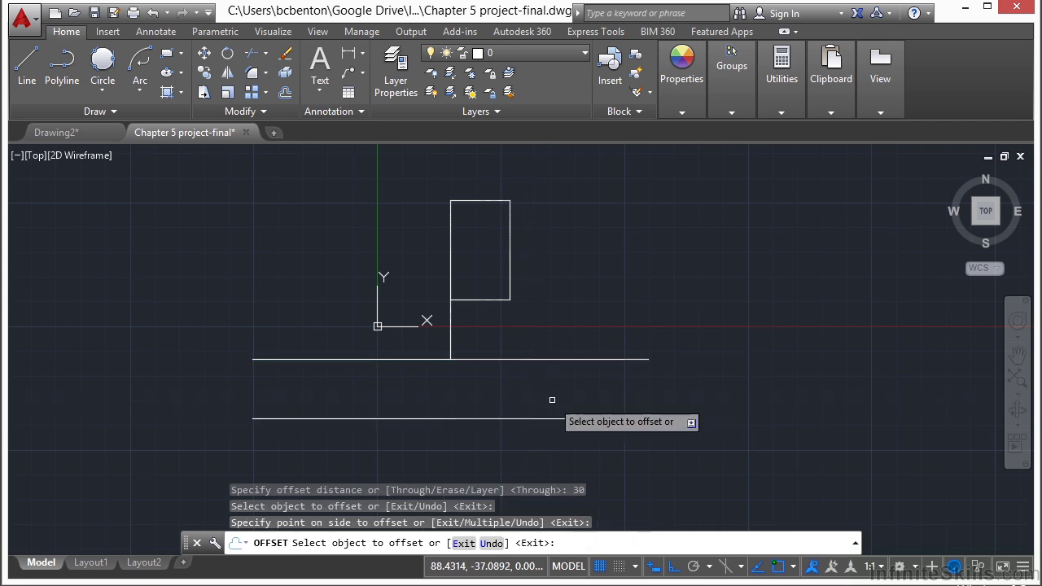
key("Return")
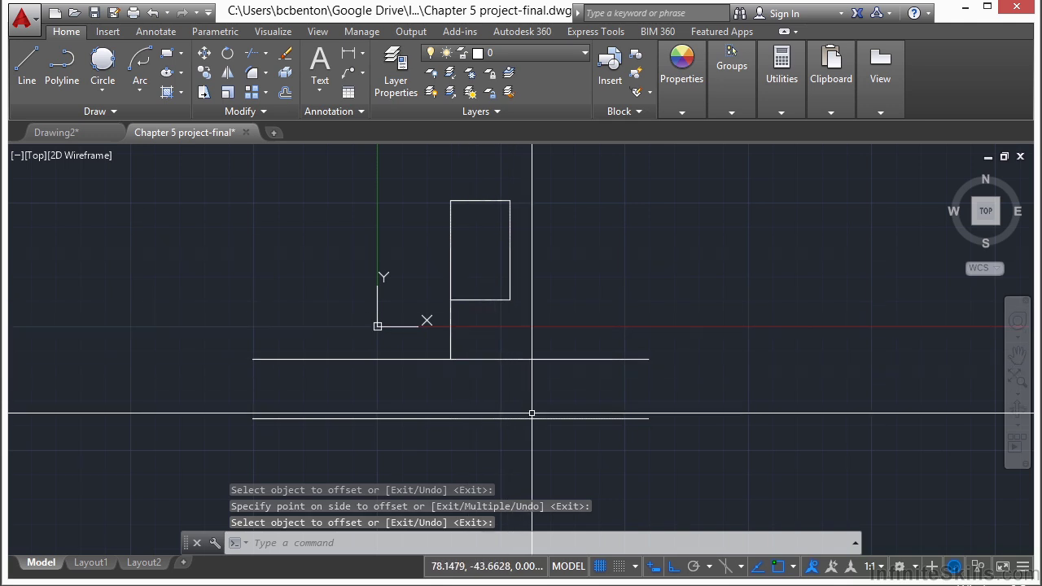
Step: Delete the short connector line, then move the house and both road lines up and right
left_click(450, 335)
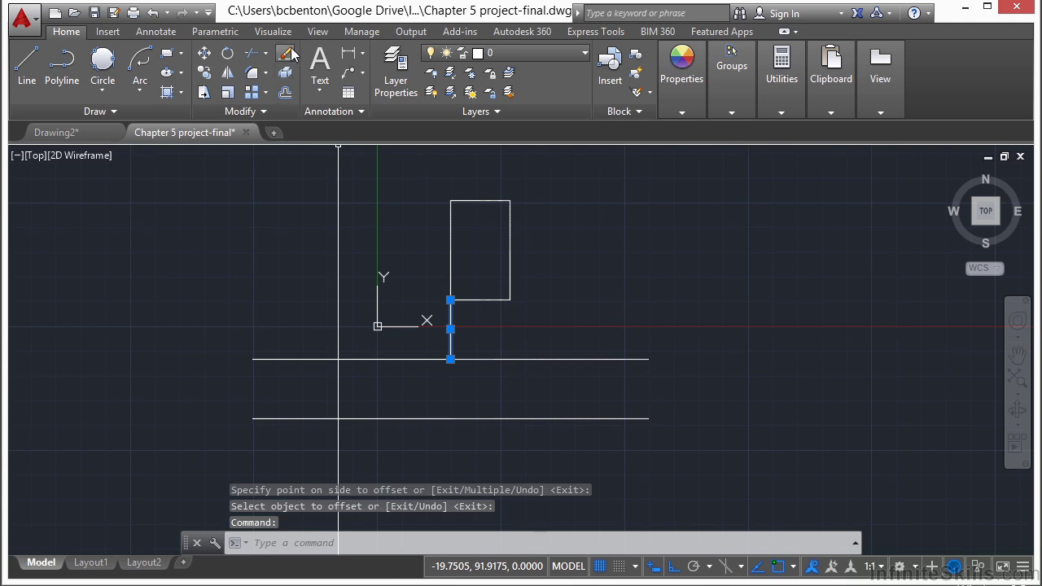
key("Delete")
type("m")
key("Return")
left_click(530, 261)
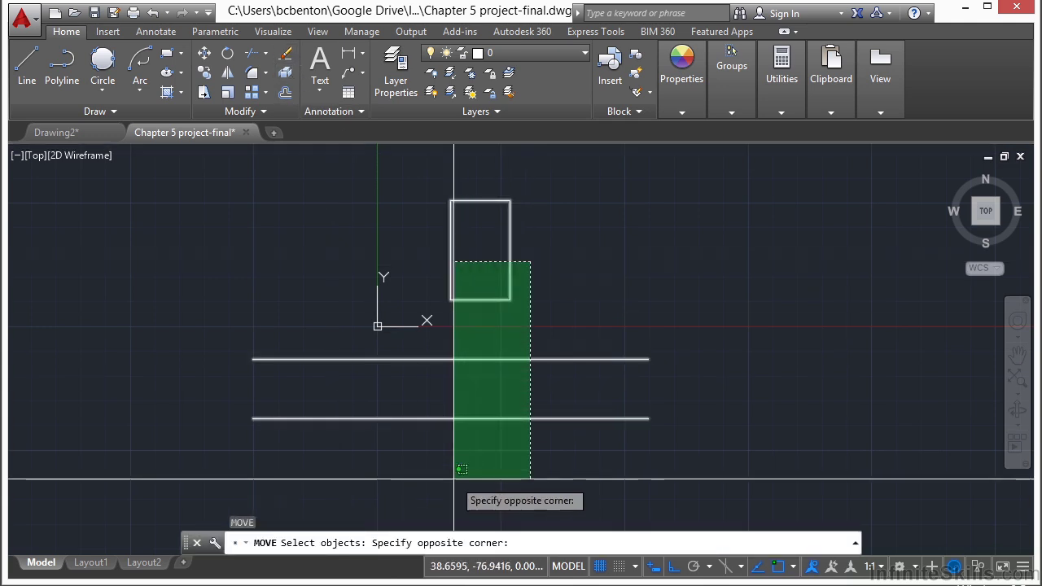
left_click(453, 481)
key("Return")
left_click(454, 385)
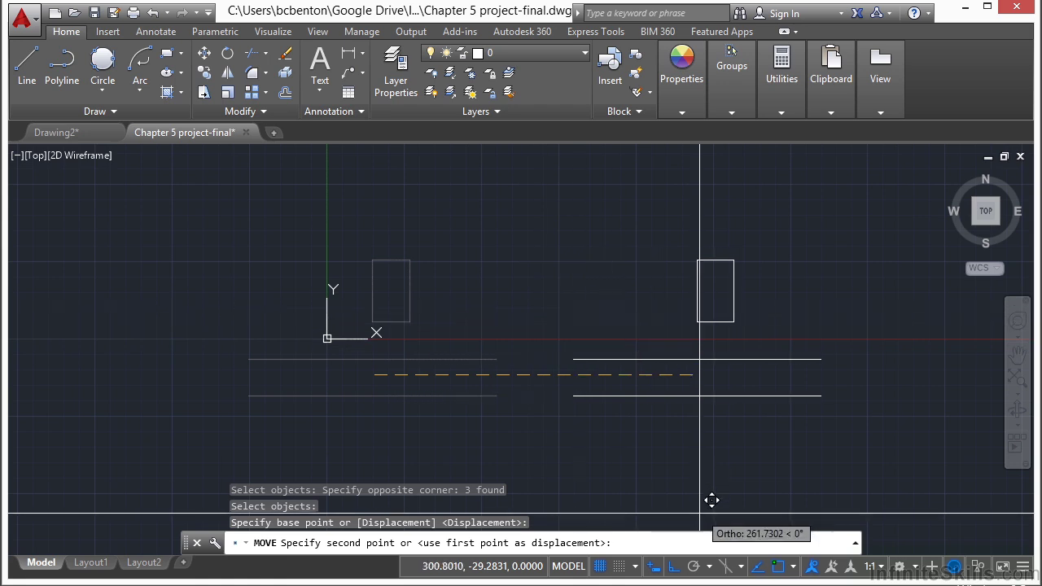
left_click(656, 285)
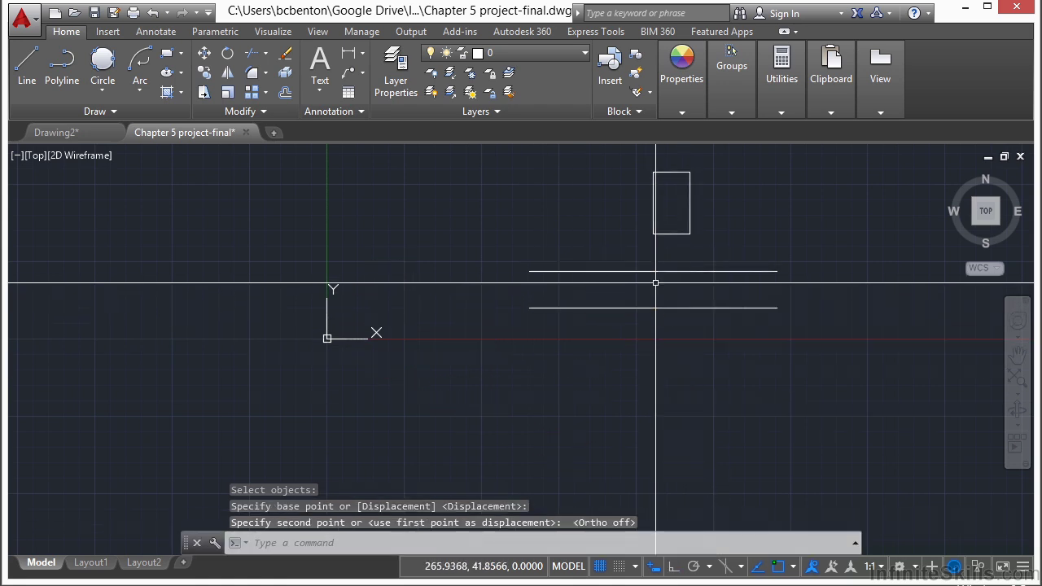
middle_click_drag(744, 225, 593, 268)
scroll(481, 256, "up", 2)
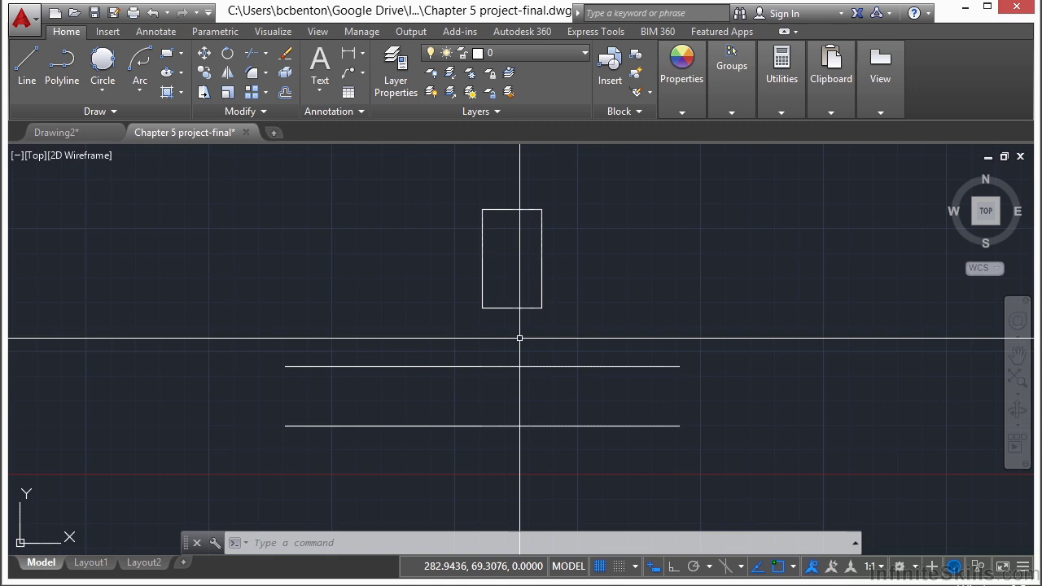
Step: Draw a line from a nearest point on the house's bottom edge, perpendicular to the lower road line
scroll(499, 341, "up", 2)
type("L")
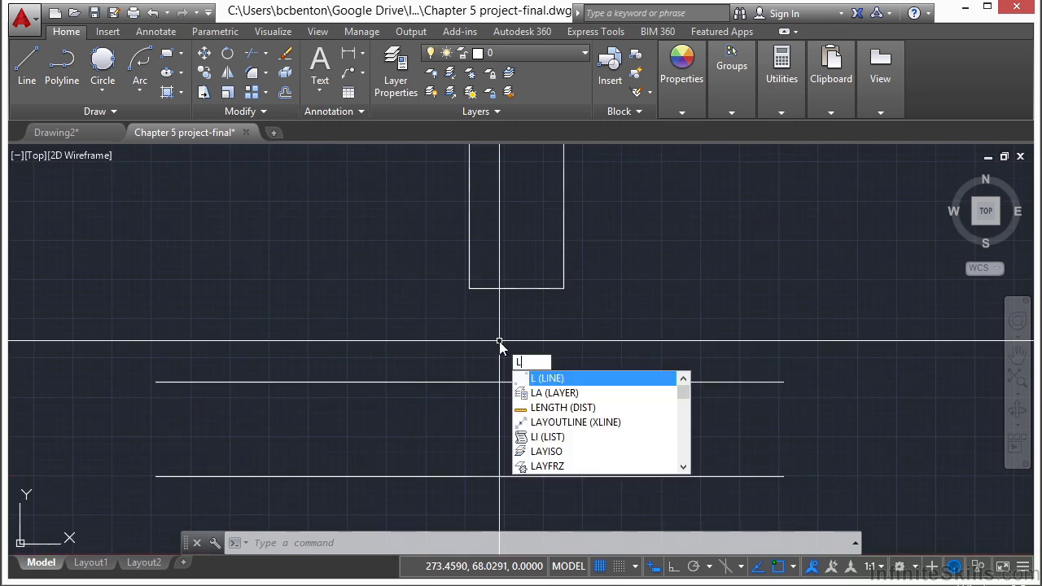
key("Return")
type("nea")
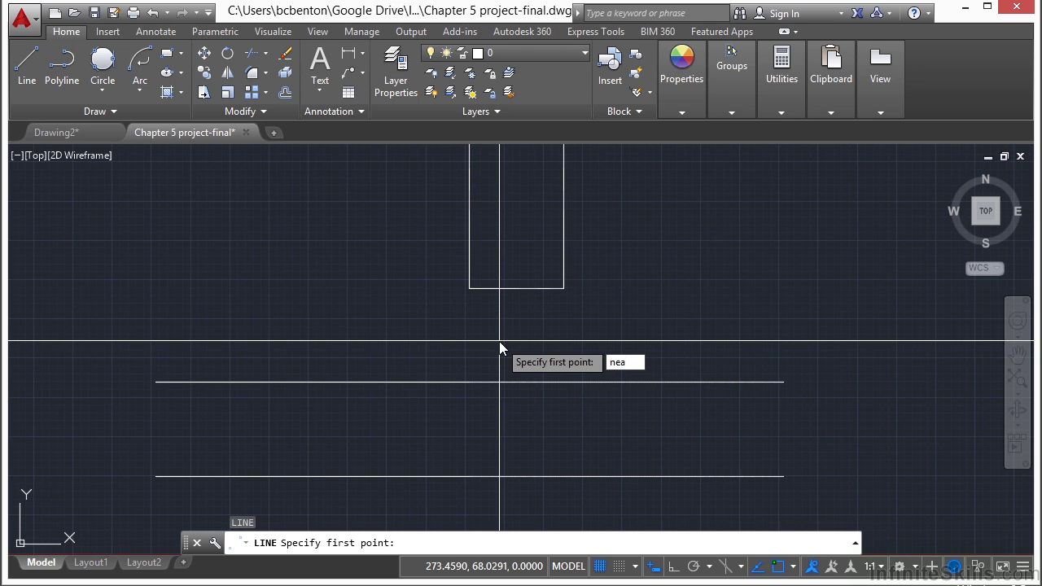
key("Return")
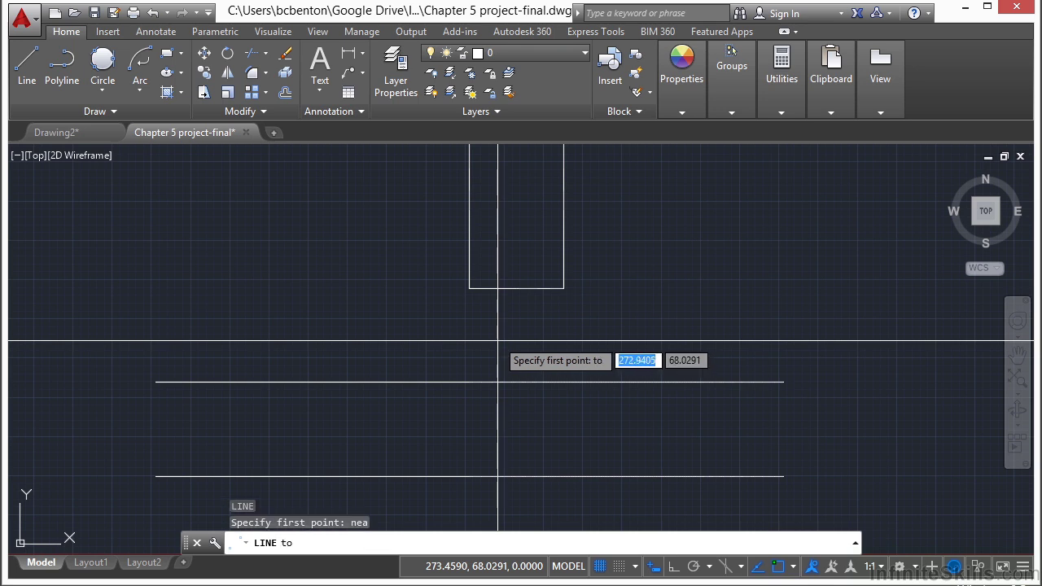
scroll(491, 308, "up", 2)
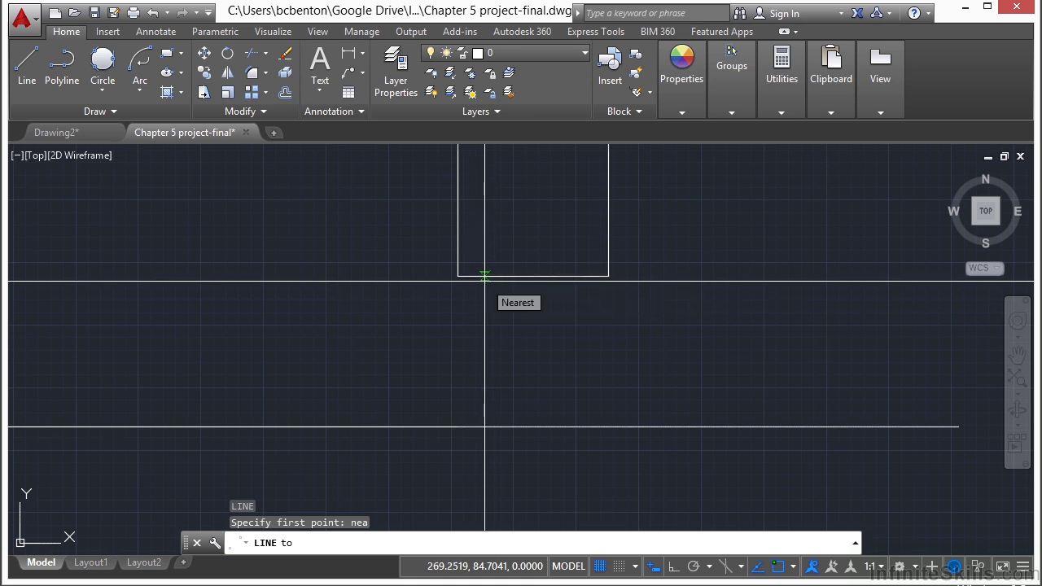
left_click(485, 276)
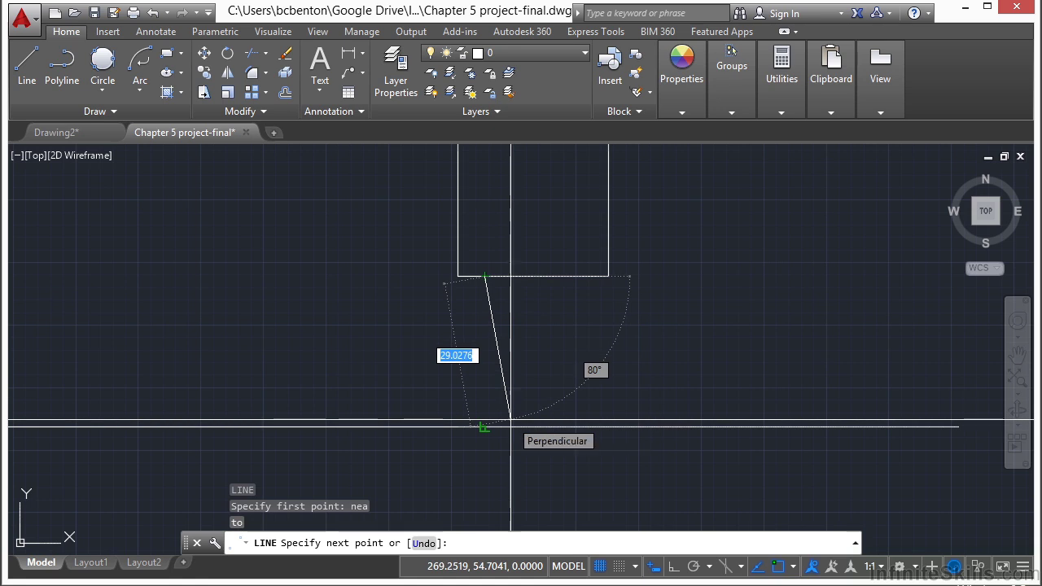
type("per")
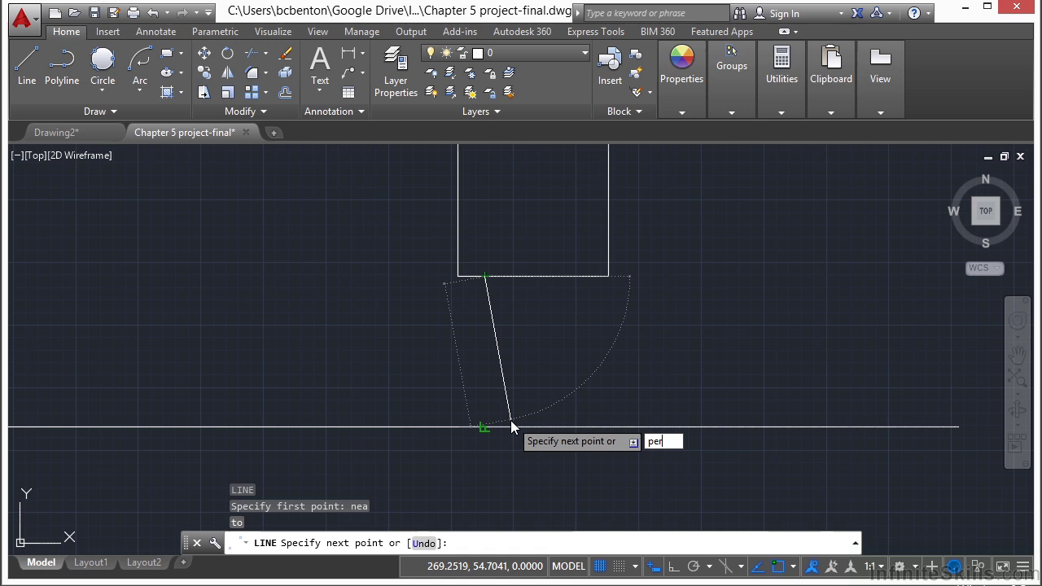
key("Return")
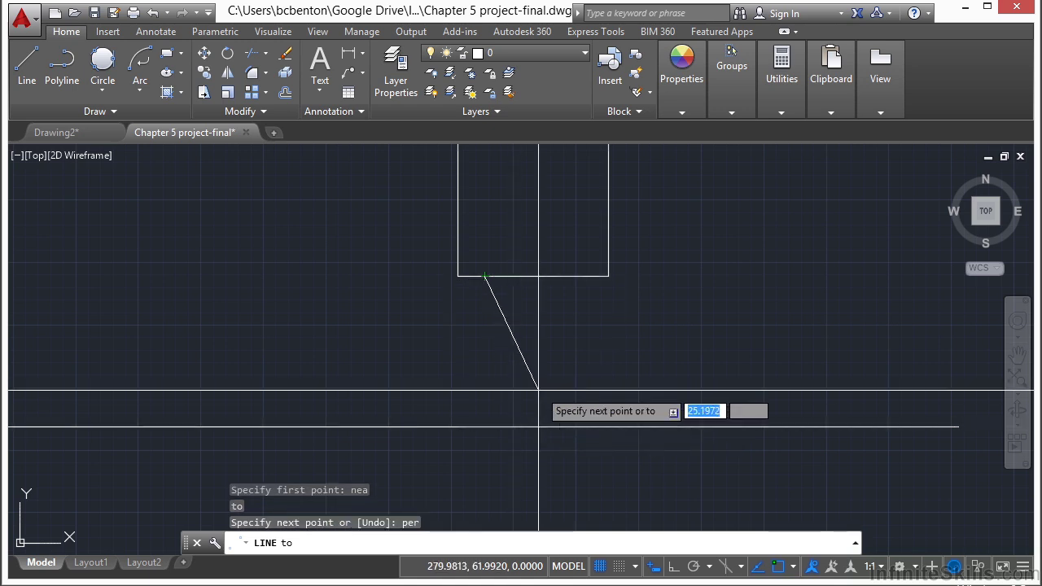
left_click(485, 425)
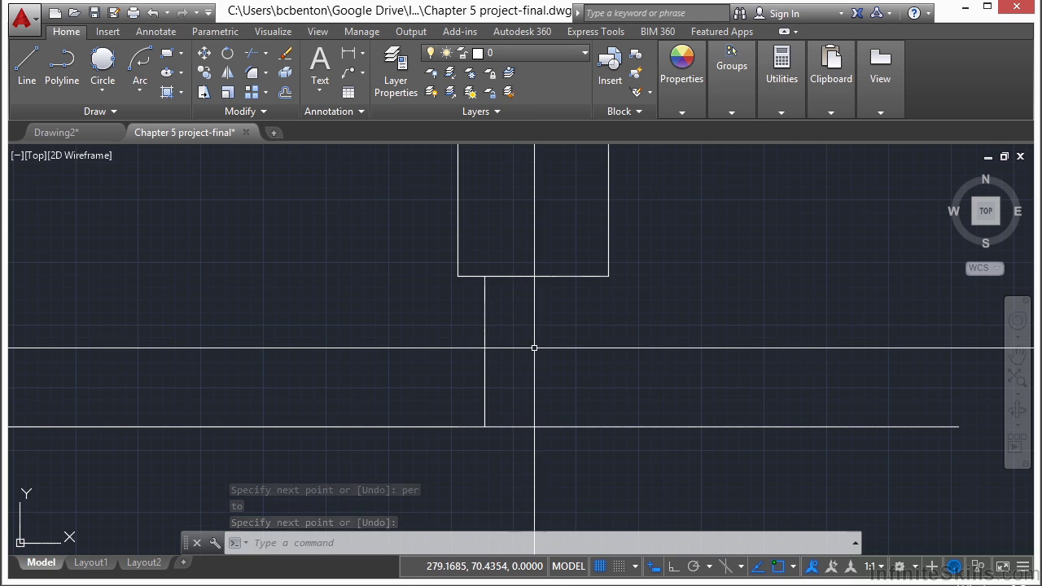
Step: Offset the vertical driveway line 20 units to the right
type("O")
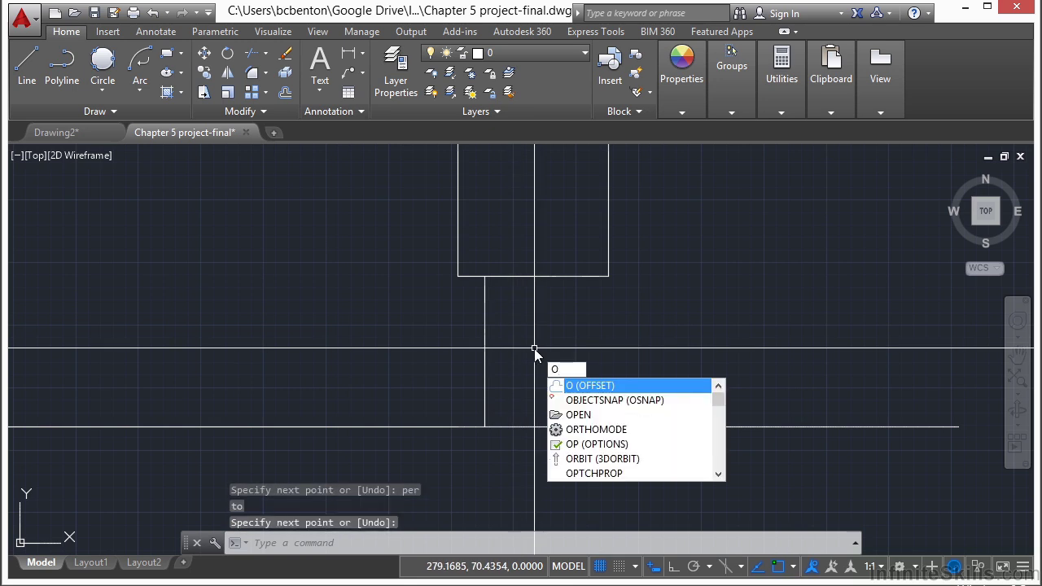
key("Return")
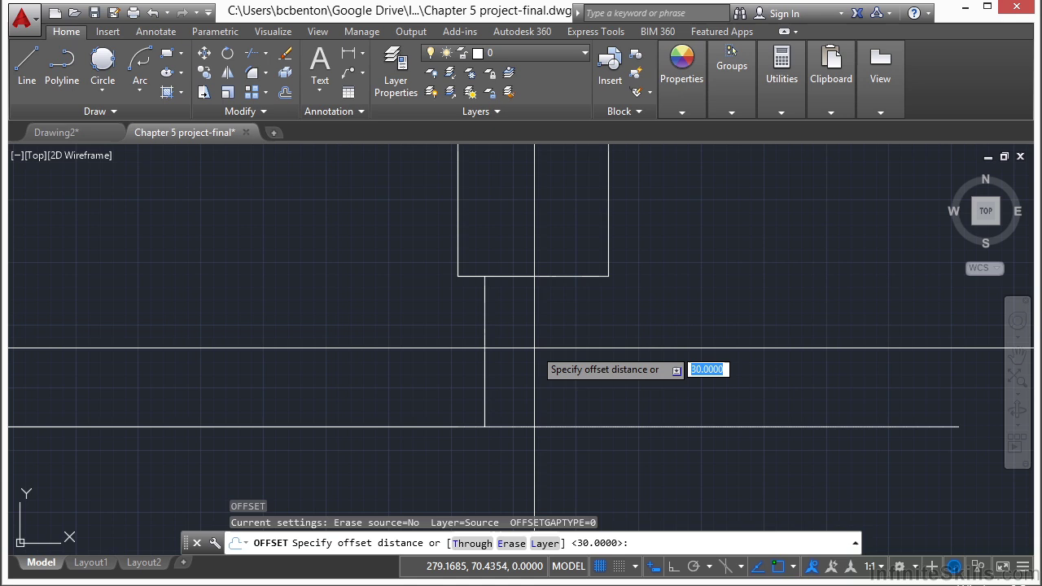
type("2")
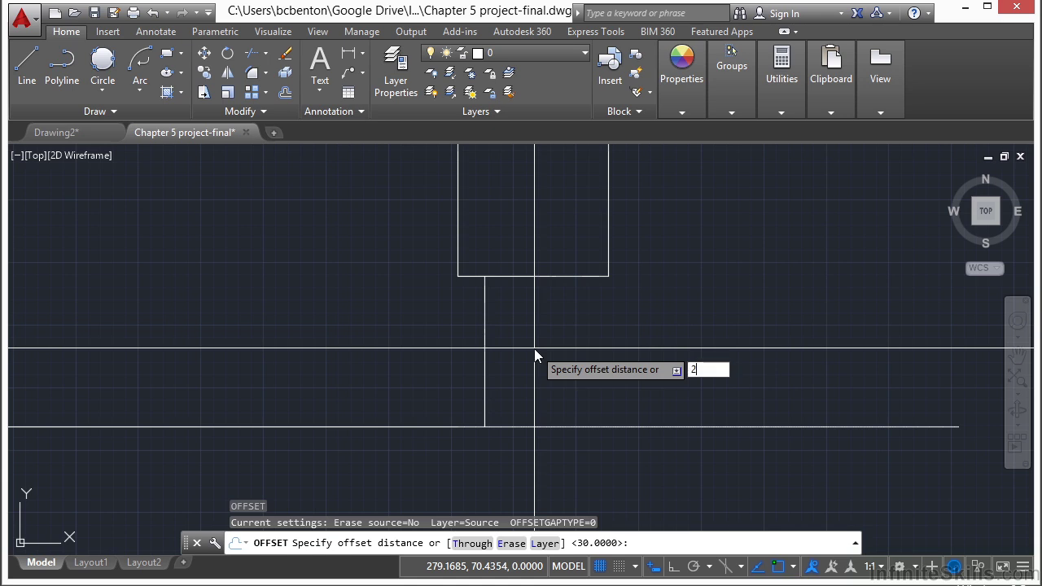
type("0")
key("Return")
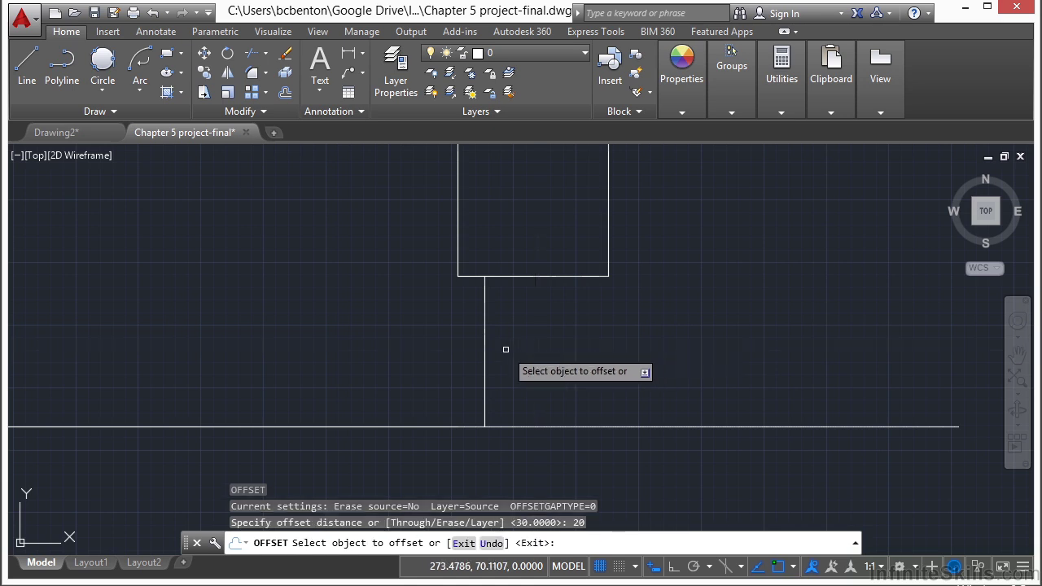
left_click(484, 349)
left_click(540, 345)
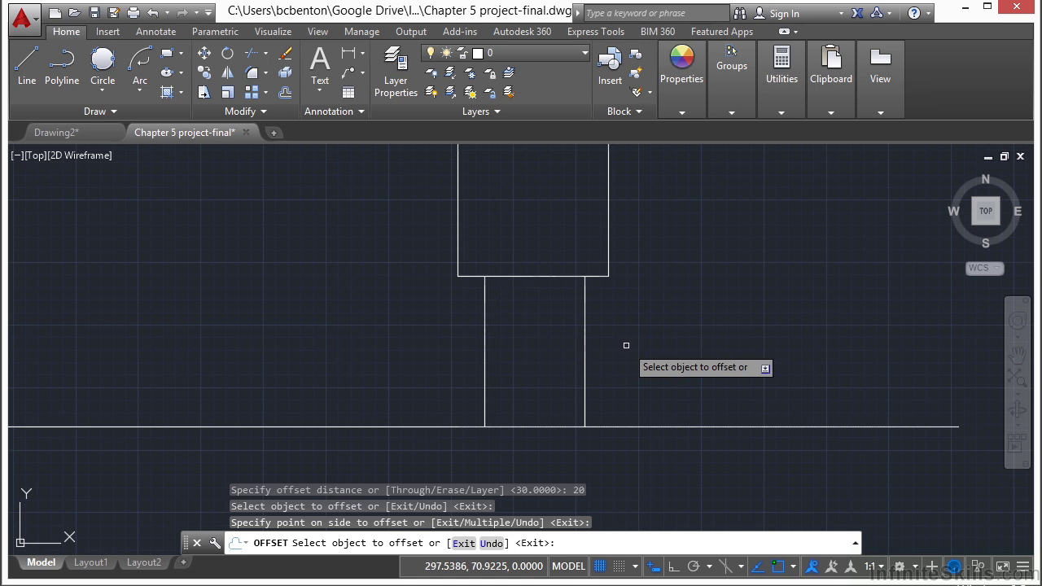
key("Return")
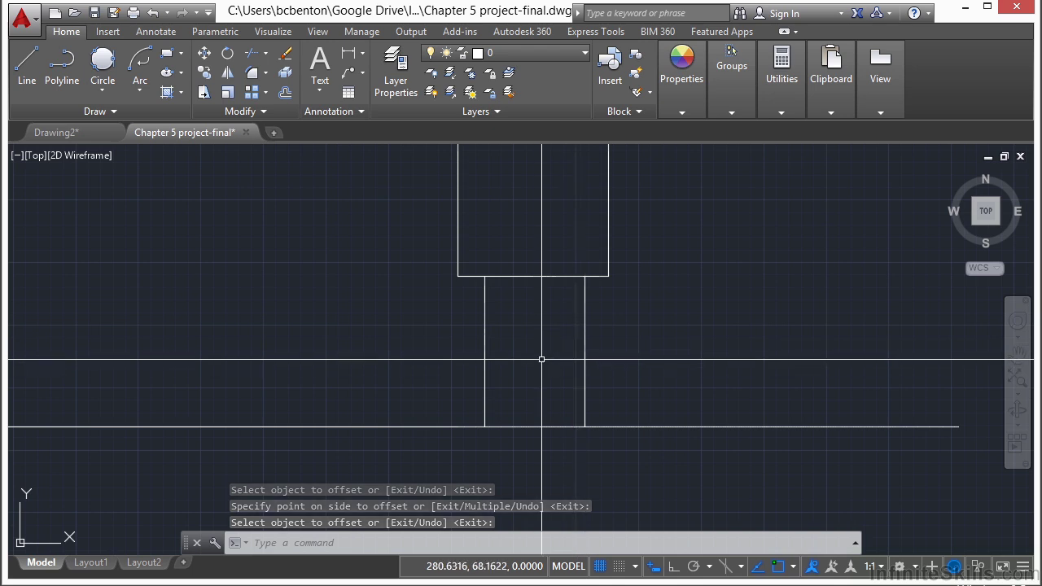
Step: Draw a 3-unit line at 60° from a nearest point on the house's right wall
scroll(542, 359, "down", 2)
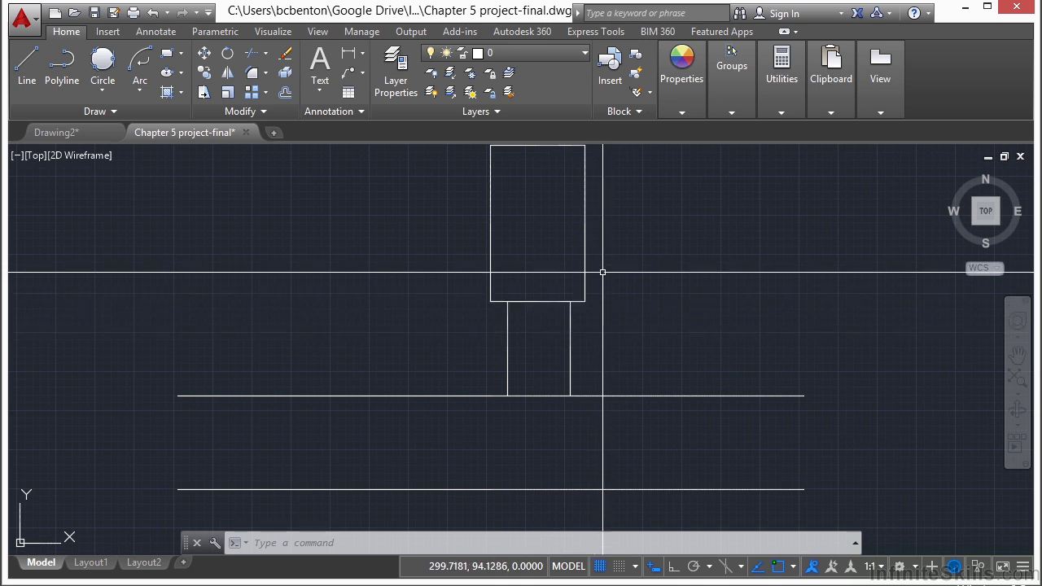
scroll(594, 274, "up", 4)
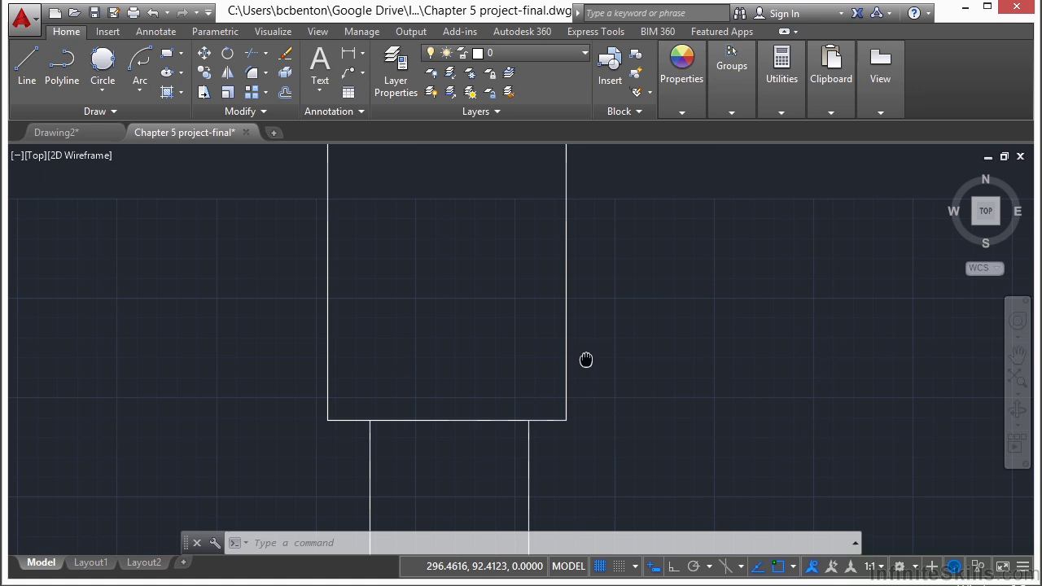
key("Escape")
key("Escape")
key("Escape")
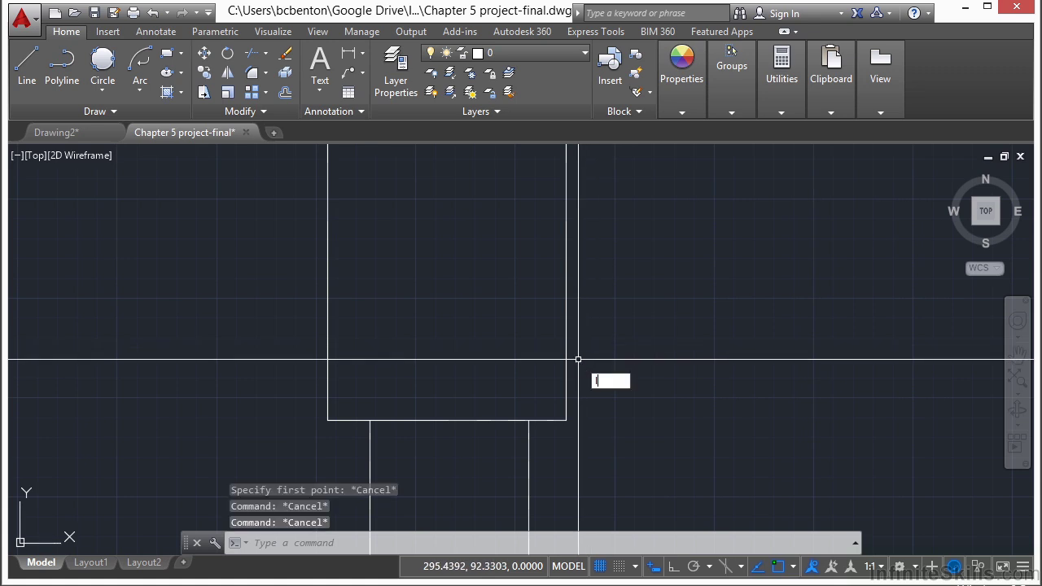
type("line")
key("Return")
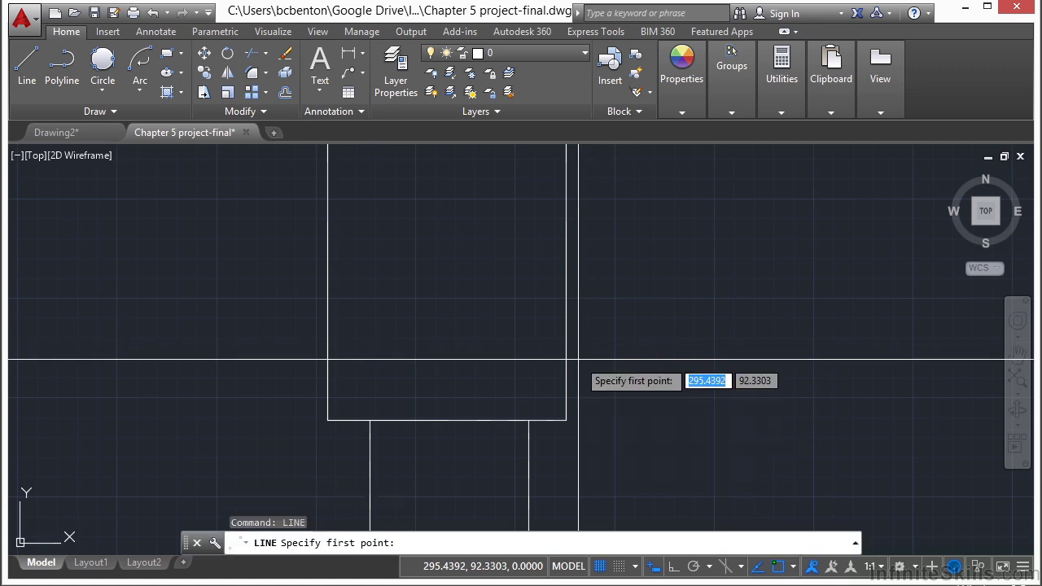
type("nea")
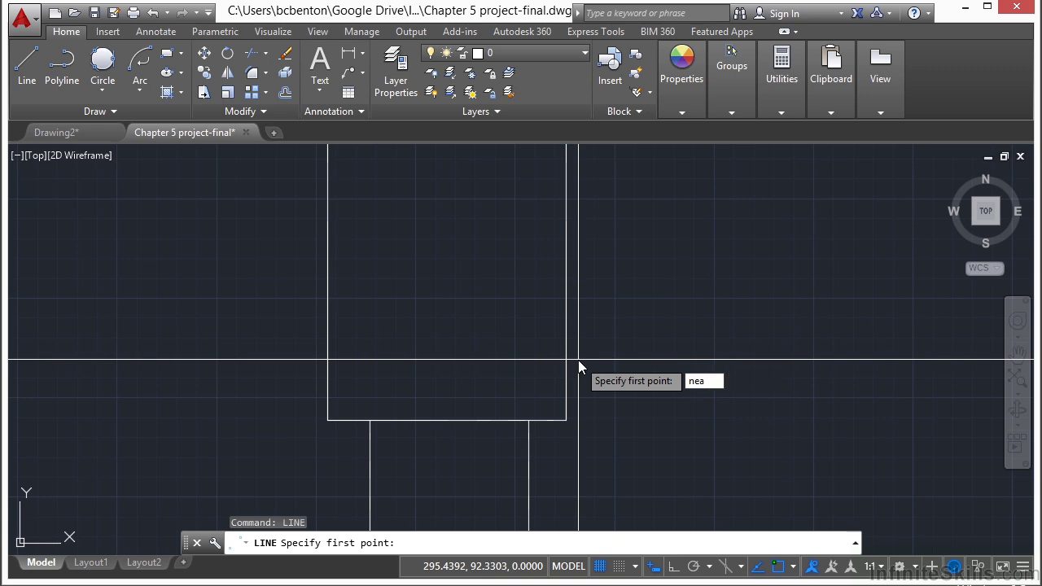
key("Return")
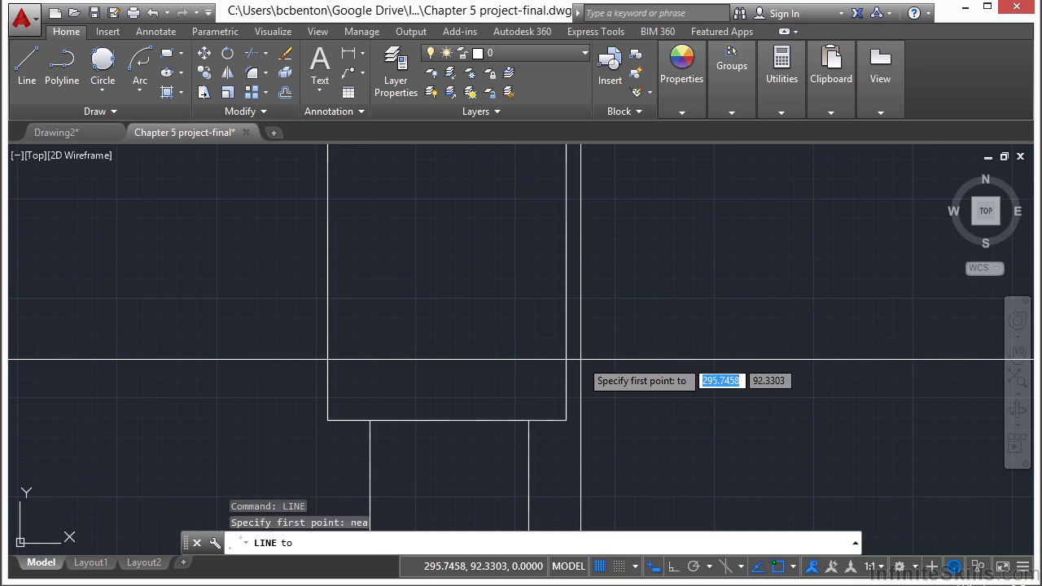
scroll(579, 379, "up", 2)
left_click(549, 396)
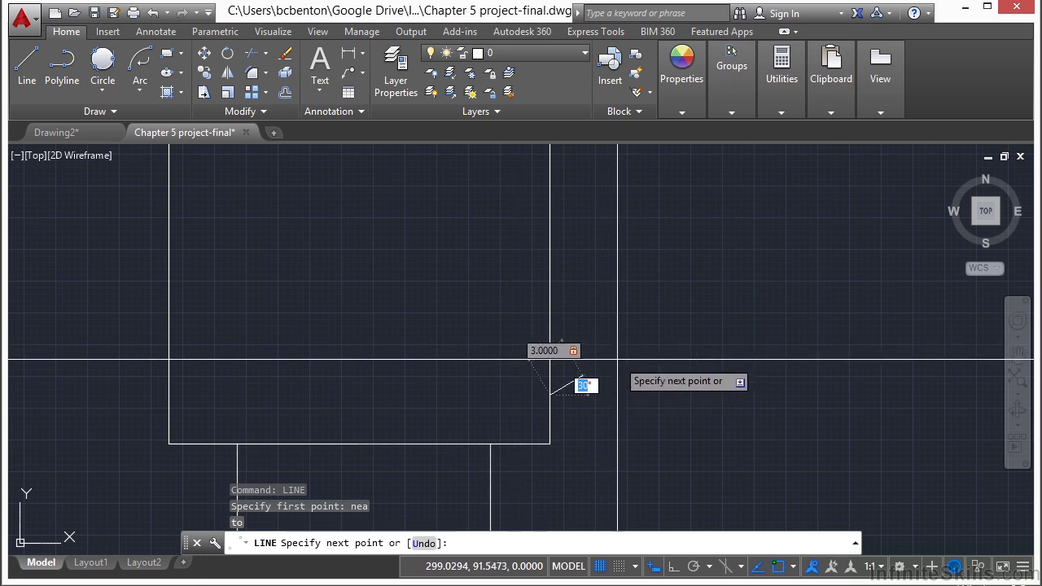
key("Tab")
left_click(585, 326)
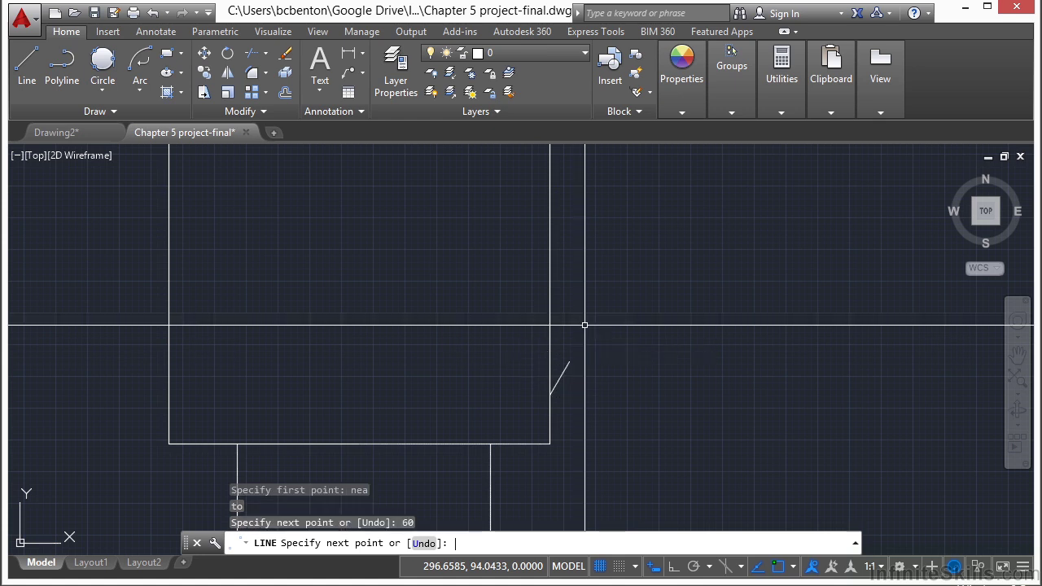
key("Return")
scroll(583, 317, "up", 3)
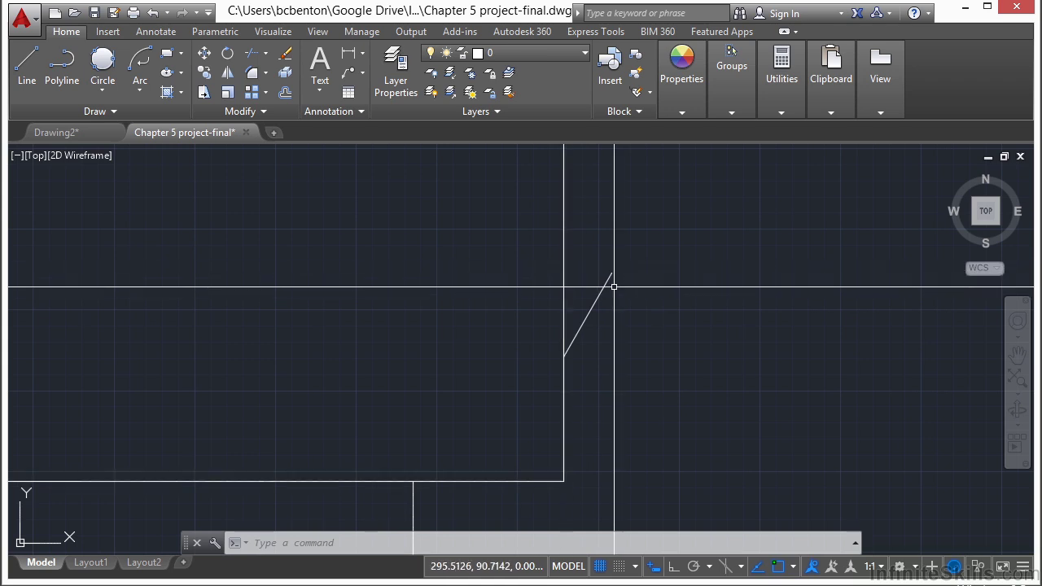
Step: Draw a 30° Center, Start, Angle arc centred on the angled line's lower end
left_click(140, 93)
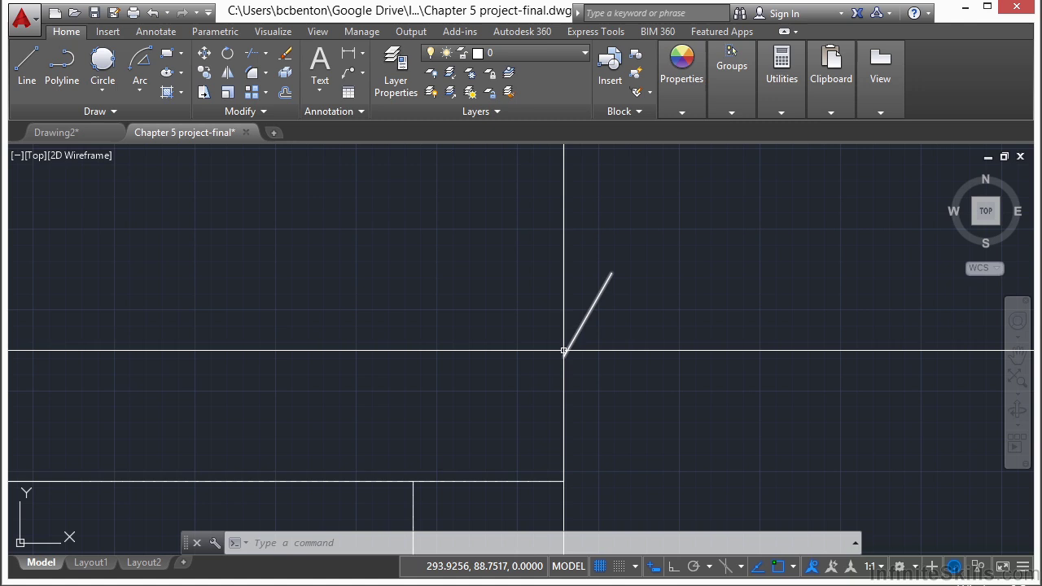
left_click(139, 86)
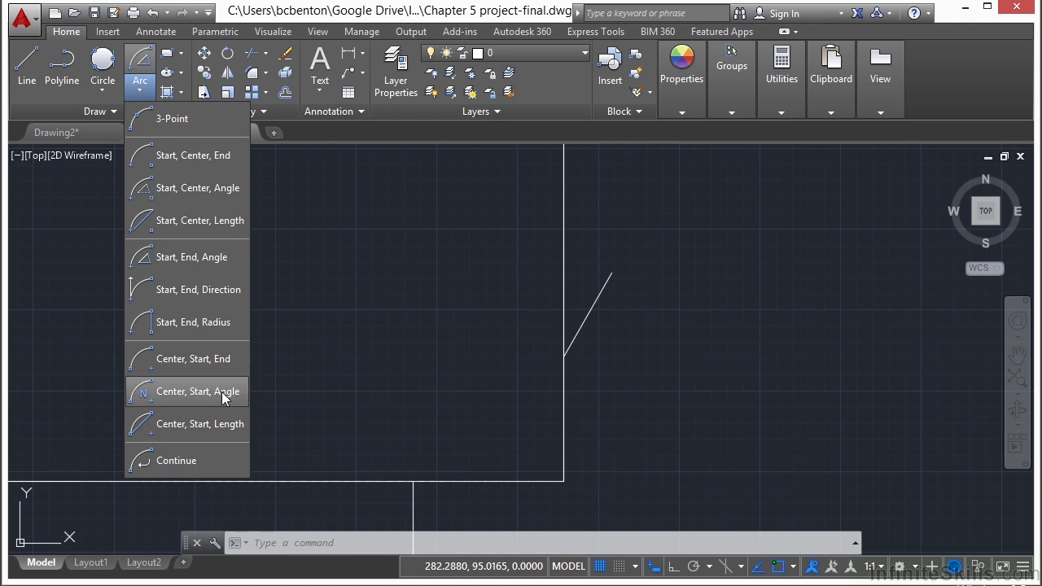
left_click(224, 395)
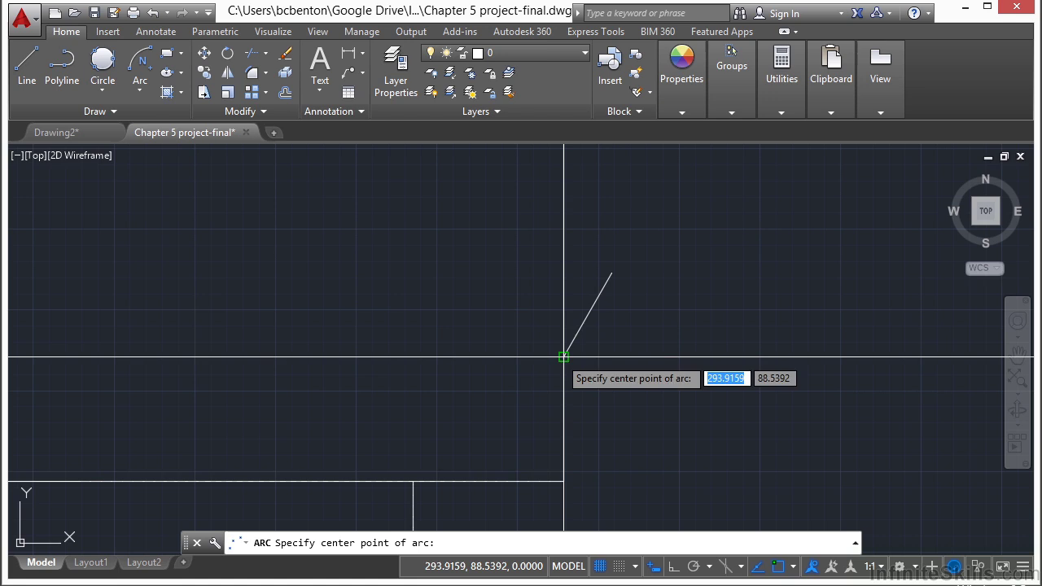
left_click(564, 357)
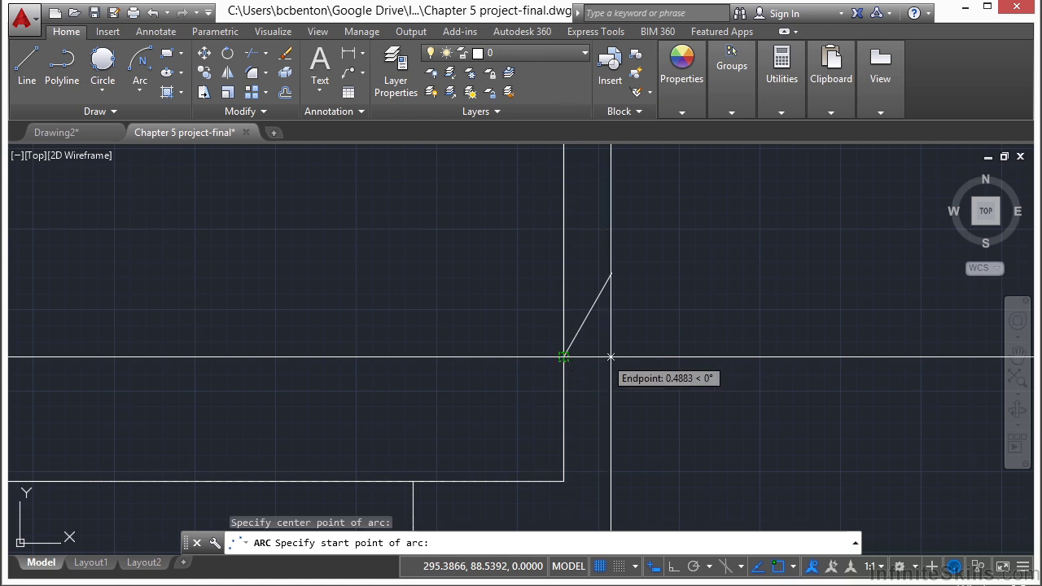
left_click(611, 273)
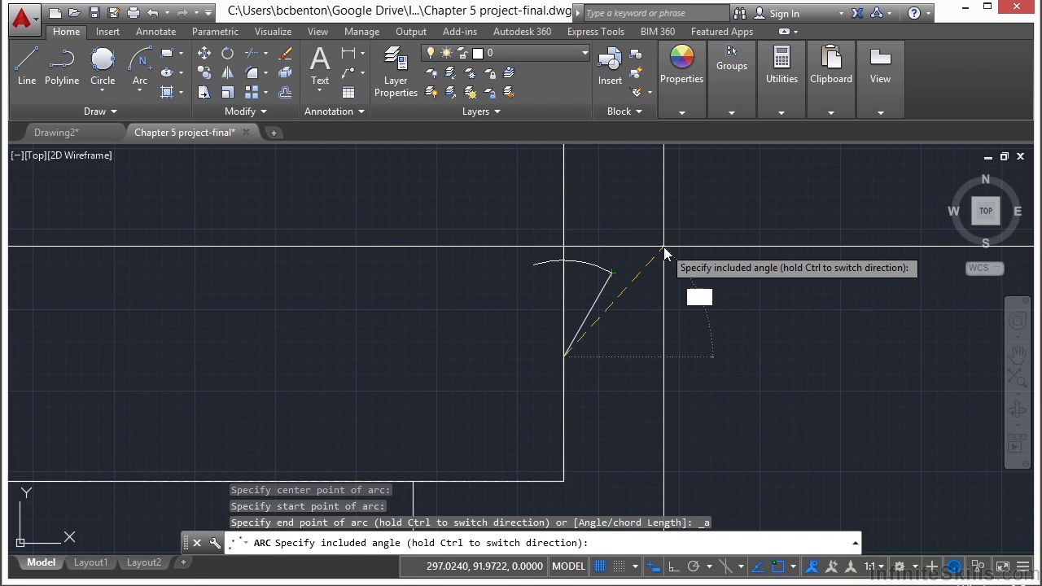
key("Return")
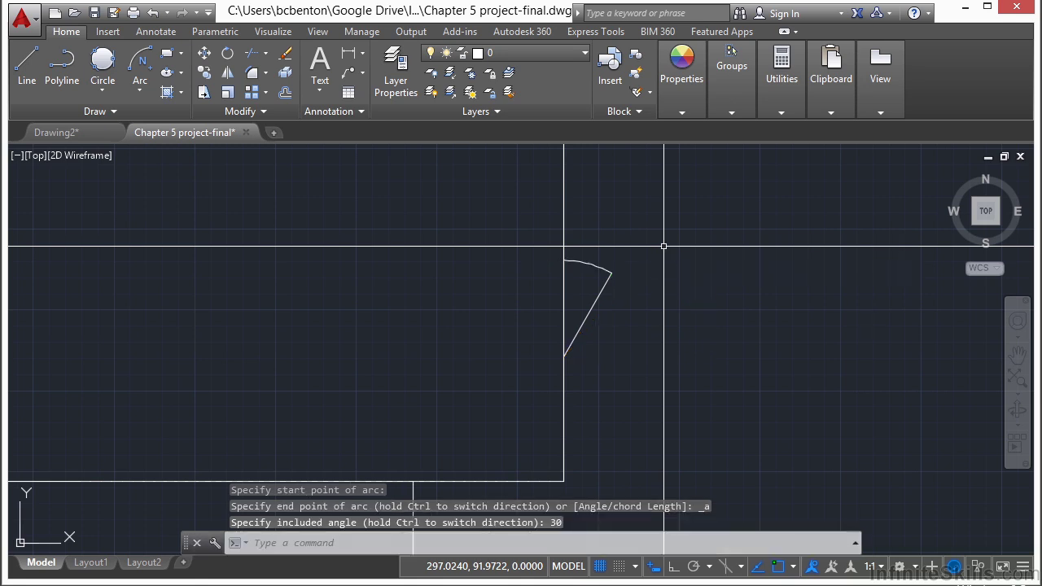
scroll(632, 259, "down", 4)
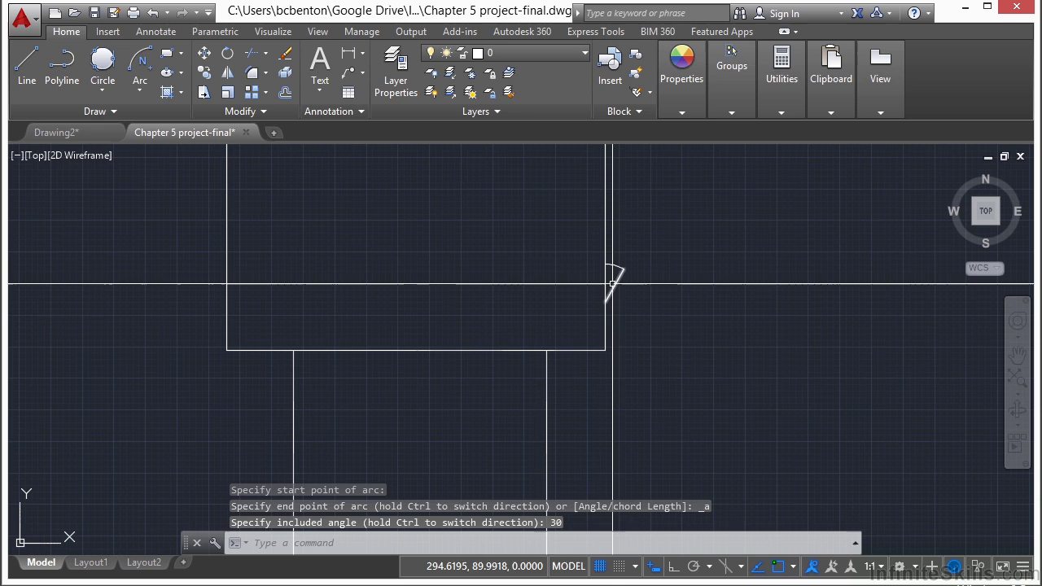
scroll(488, 280, "down", 8)
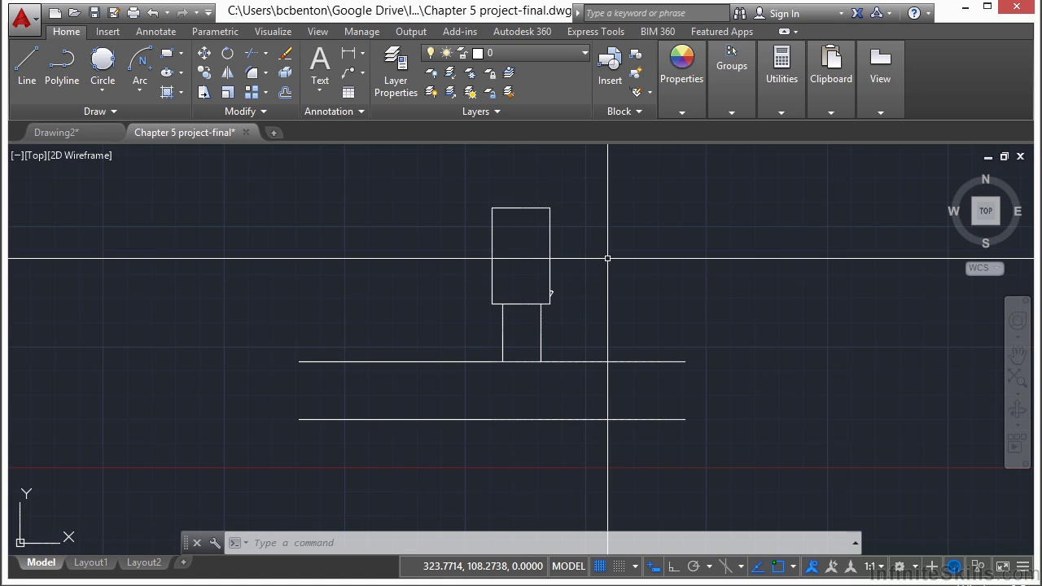
Step: Save Chapter 5 project-final.dwg with the house, driveway, road and door swing
left_click(94, 13)
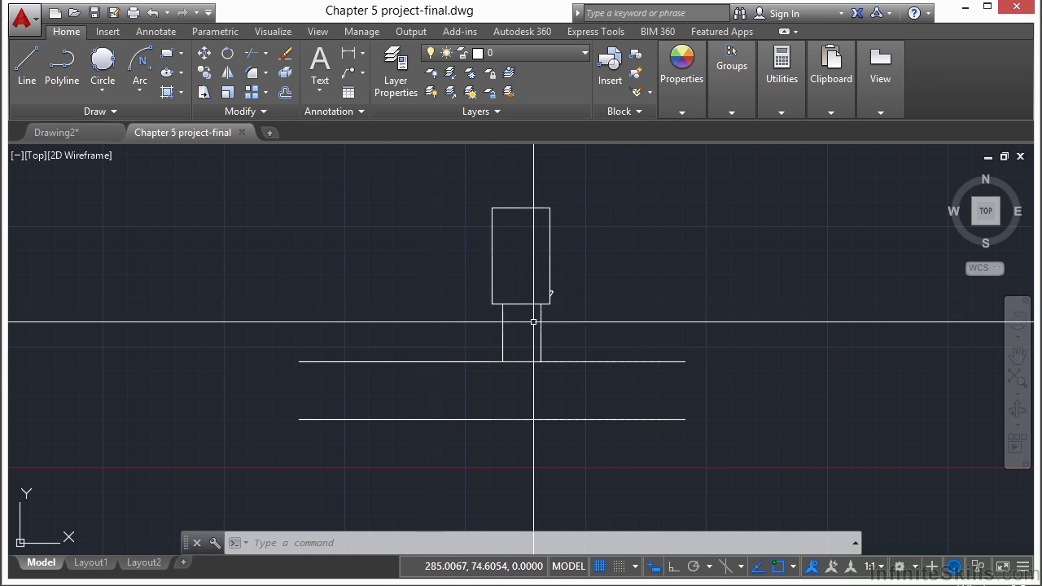
Step: Start the sidewalk polyline at the house corner with a straight horizontal run
scroll(571, 307, "up", 4)
scroll(571, 307, "up", 2)
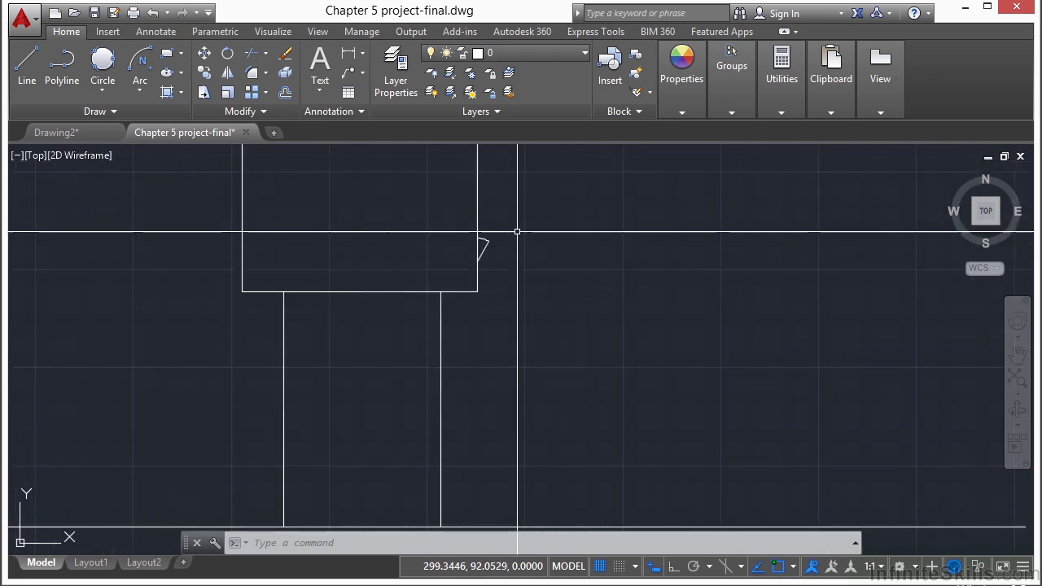
left_click(65, 73)
scroll(464, 236, "up", 3)
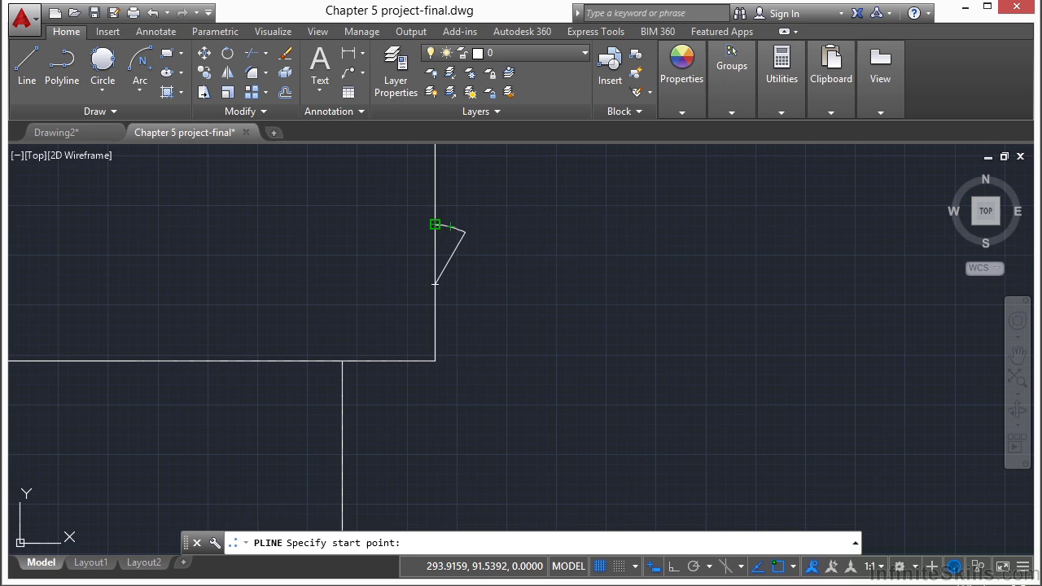
left_click(435, 224)
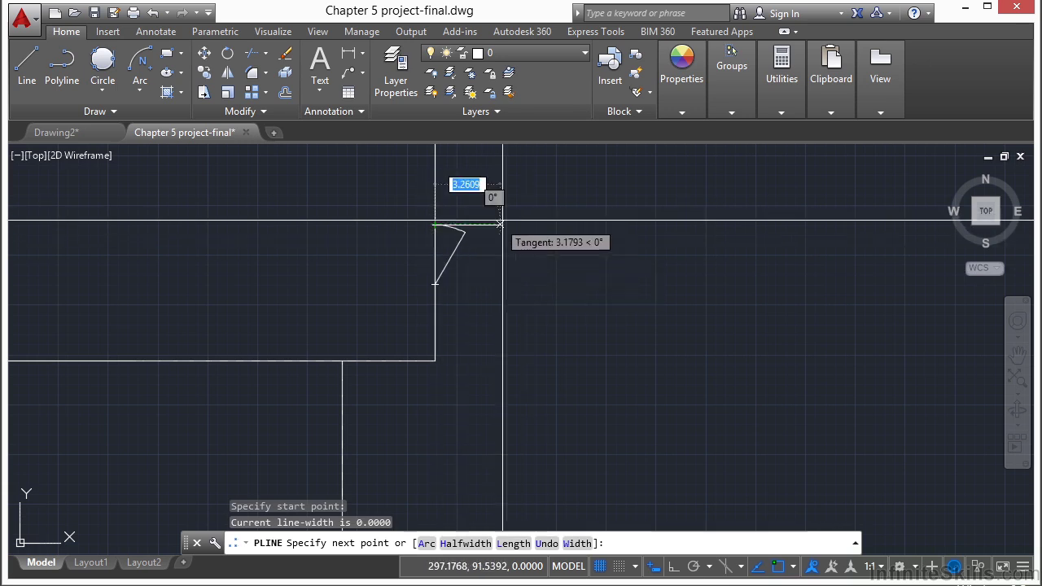
scroll(551, 224, "down", 2)
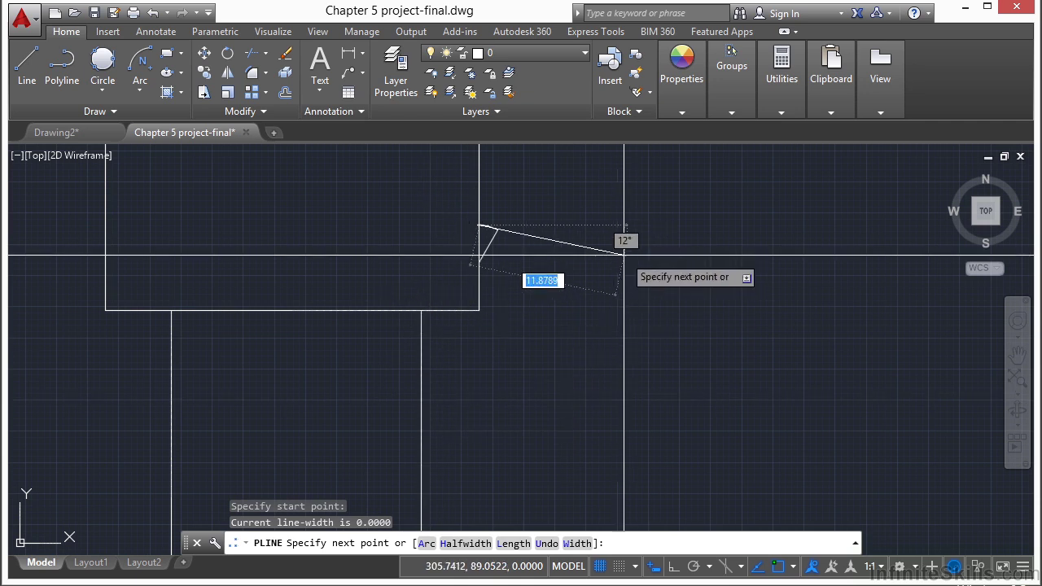
left_click(673, 569)
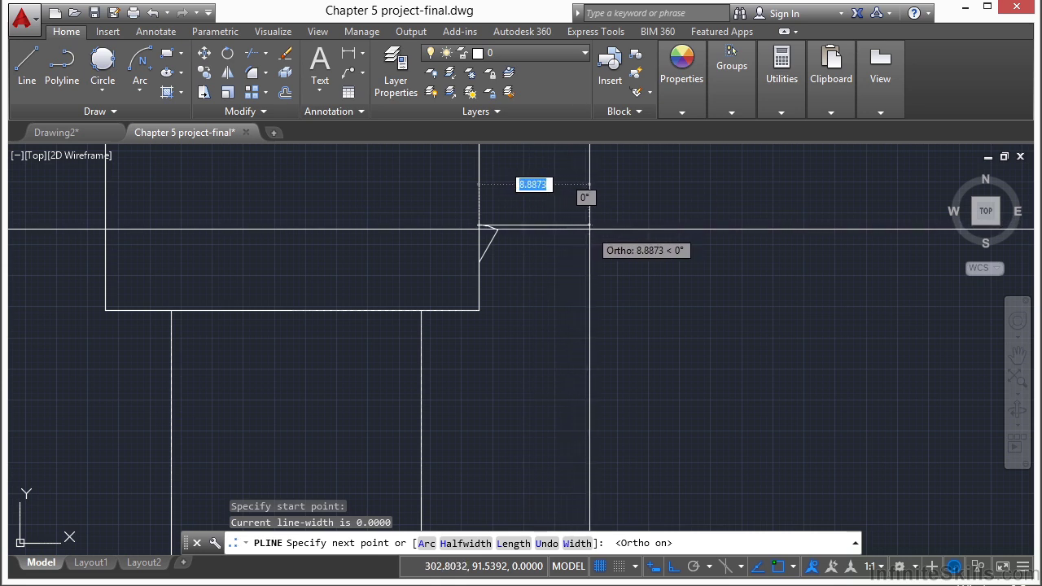
left_click(589, 229)
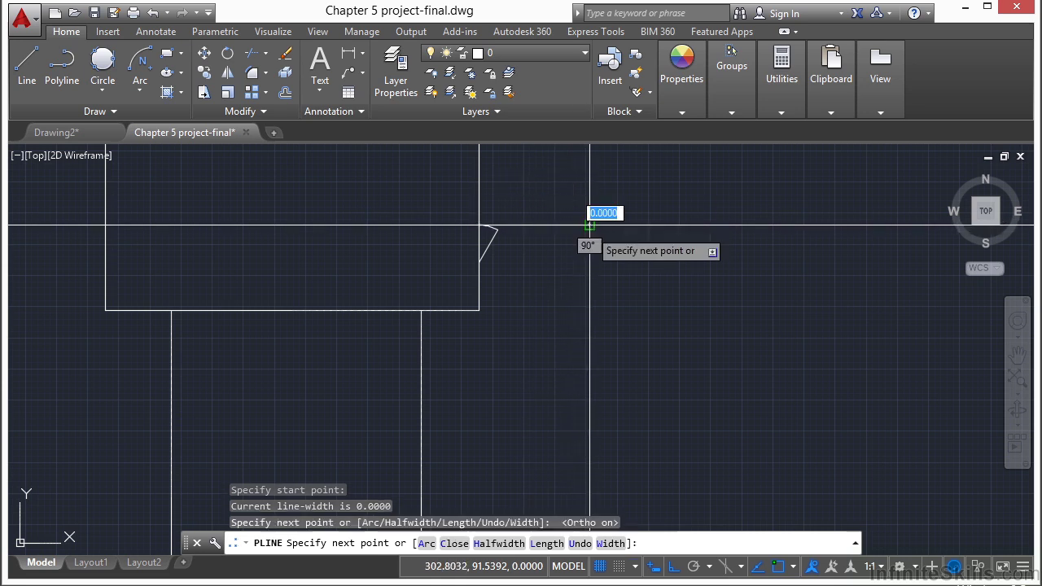
left_click(673, 570)
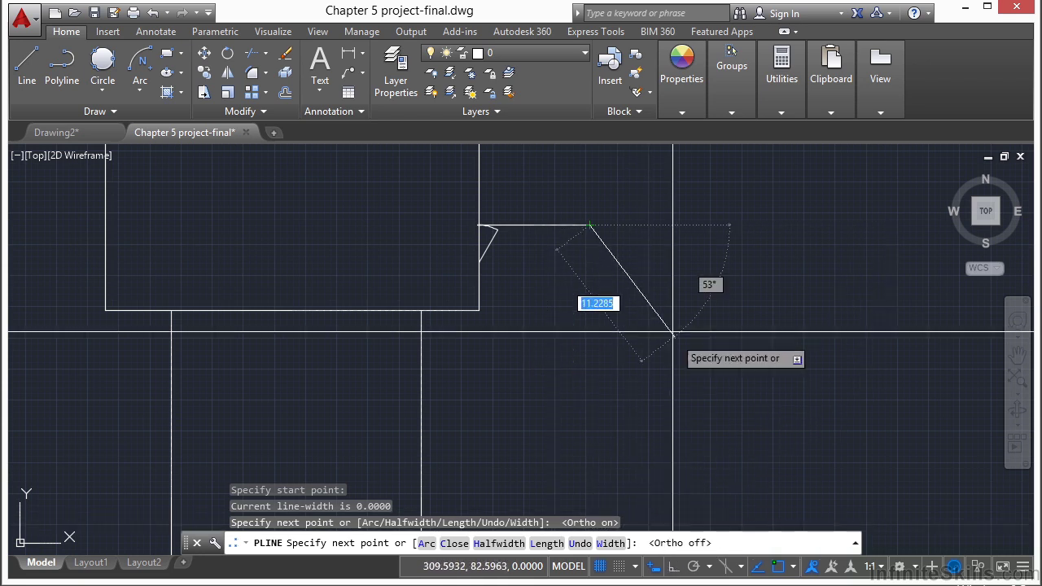
Step: Continue the sidewalk with arc segments, then end it perpendicular to the driveway edge
type("a")
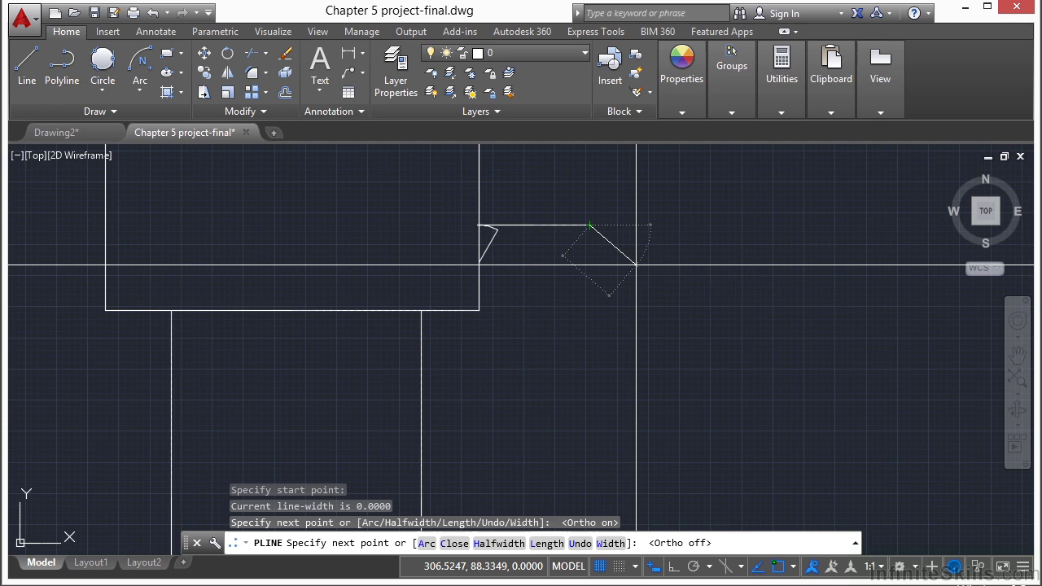
key("Return")
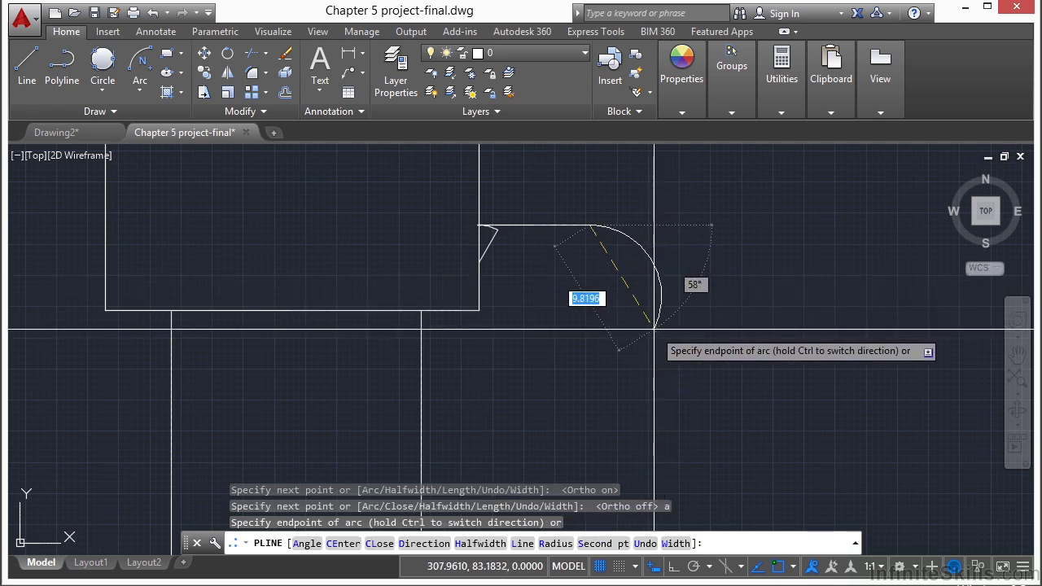
mouse_move(654, 329)
middle_mouse_down()
mouse_move(608, 219)
mouse_move(610, 183)
middle_mouse_up()
middle_click_drag(618, 288, 627, 342)
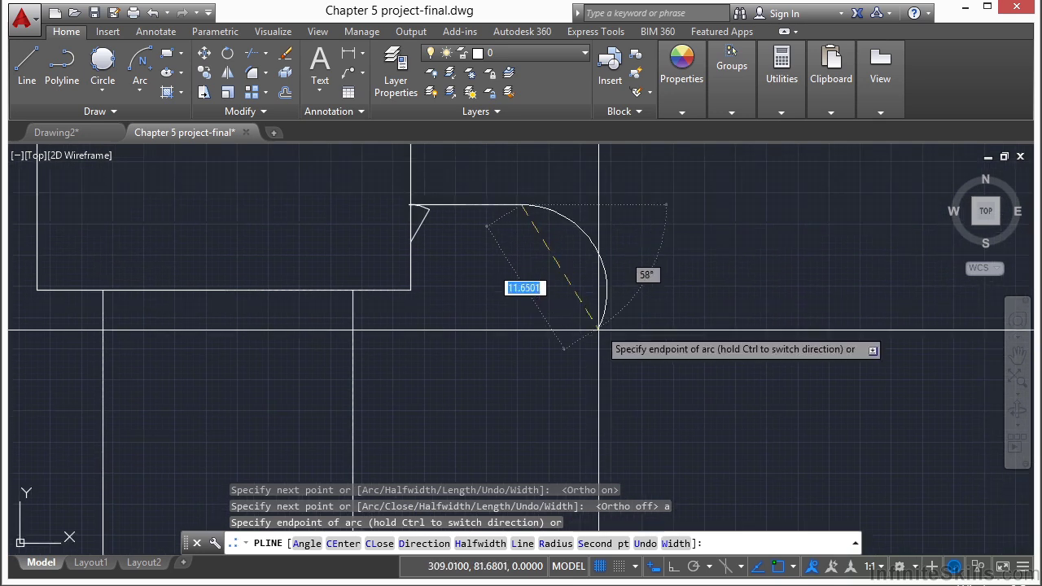
left_click(537, 307)
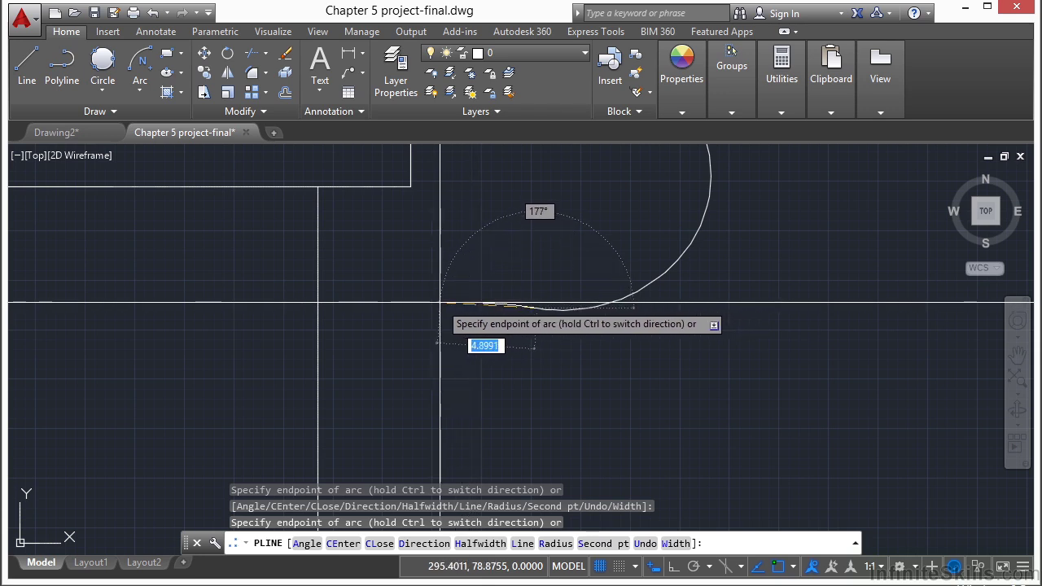
type("l")
key("Return")
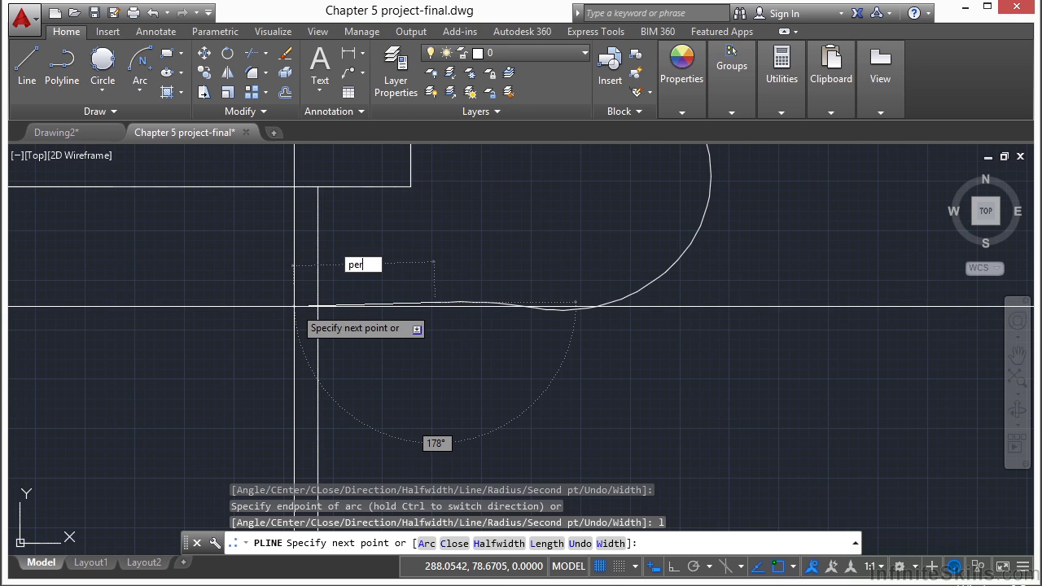
key("Return")
left_click(317, 303)
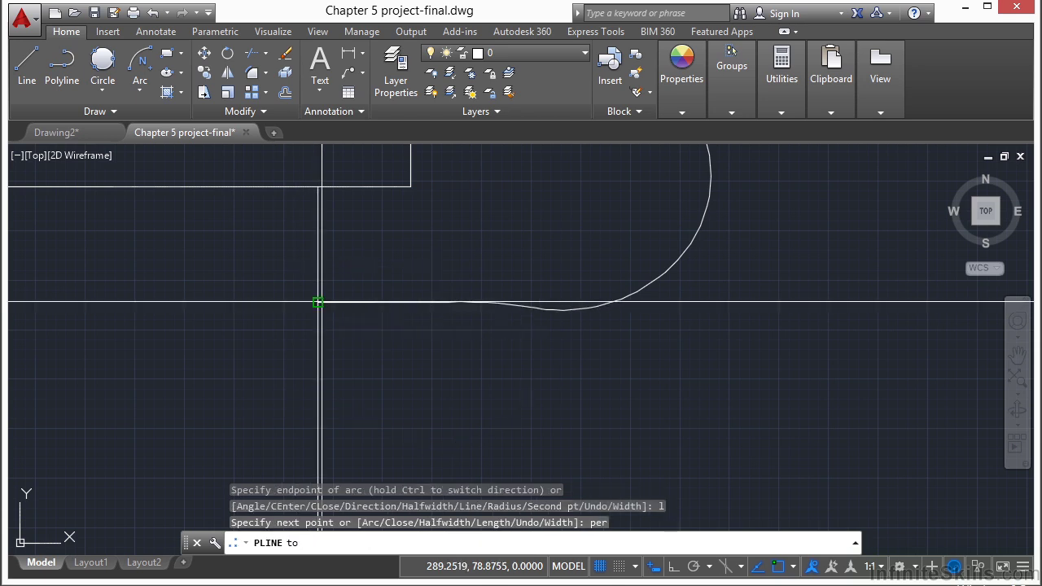
key("Return")
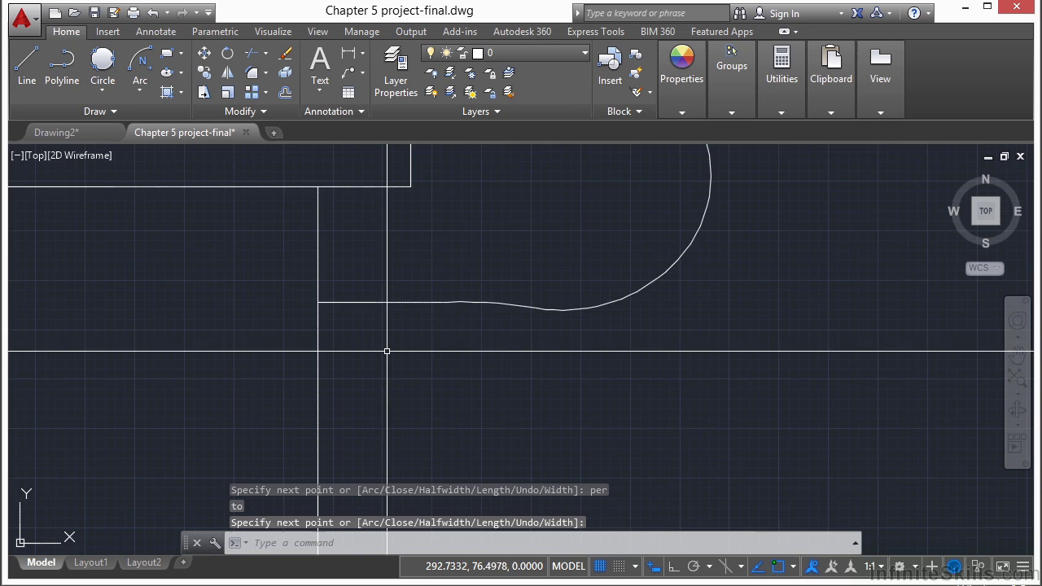
scroll(386, 354, "down", 2)
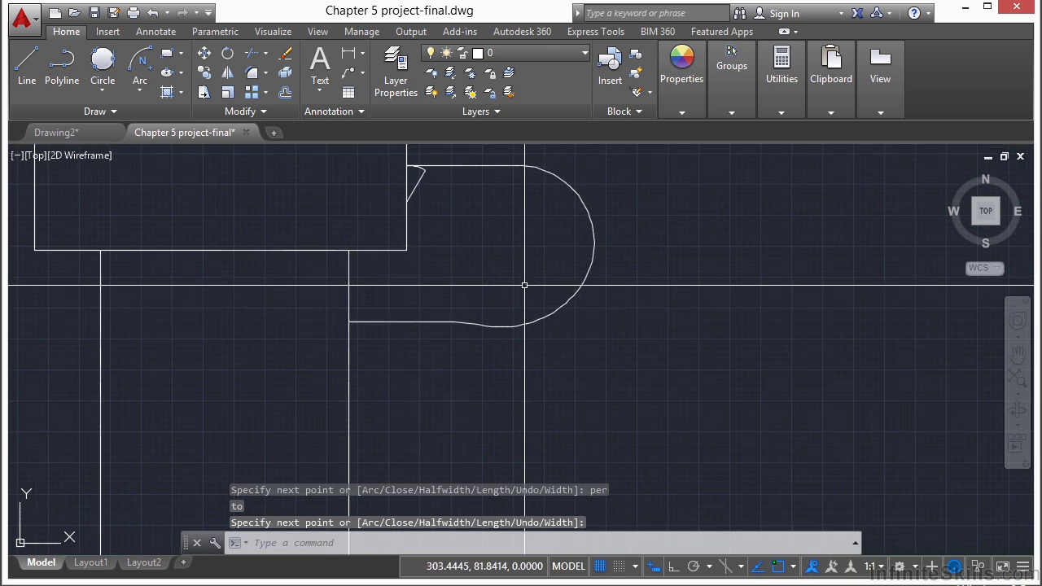
Step: Offset the curved sidewalk polyline 3 units toward its inside
type("o")
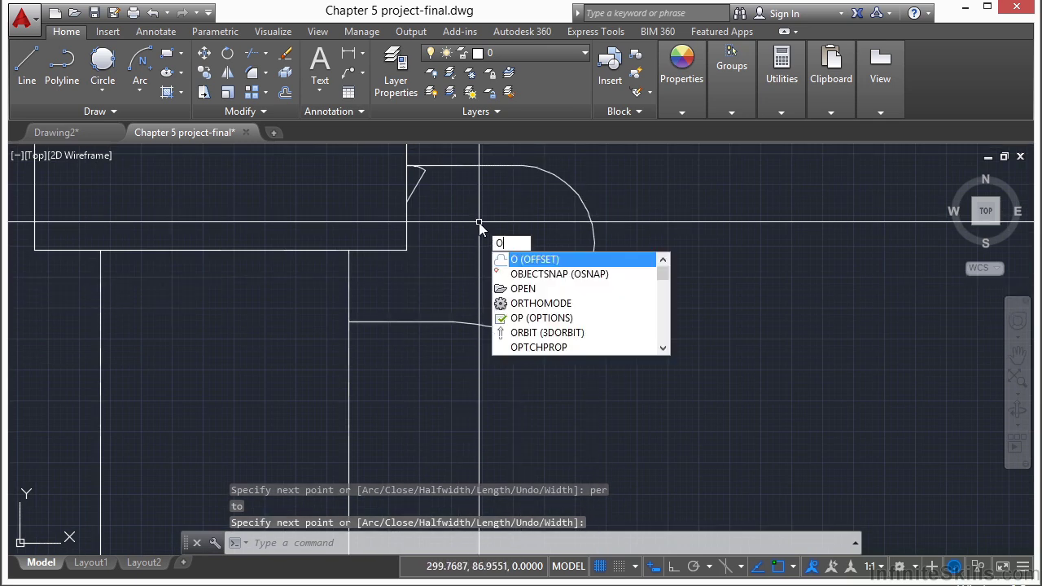
key("Return")
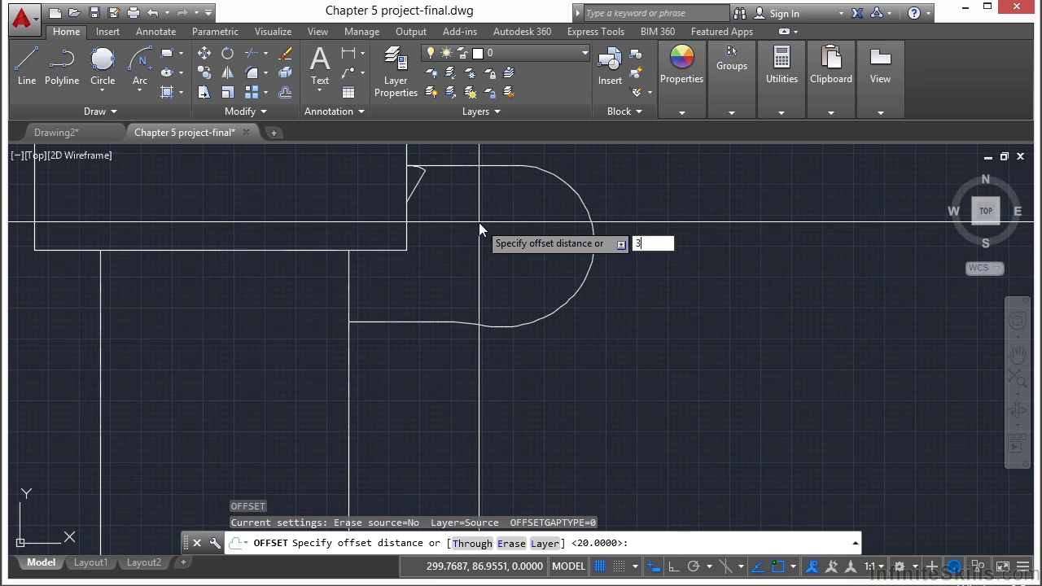
key("Return")
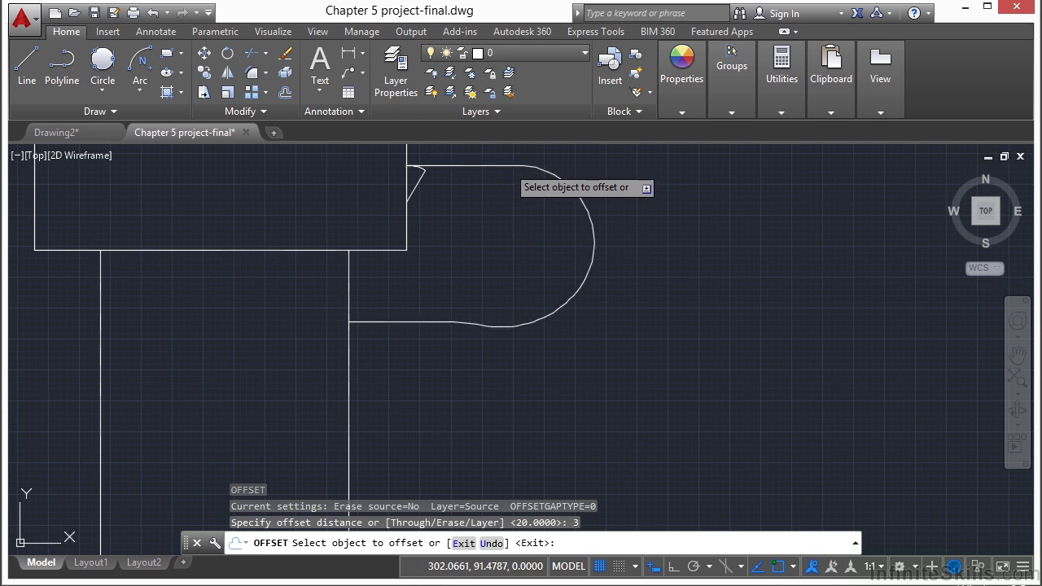
left_click(507, 169)
left_click(519, 190)
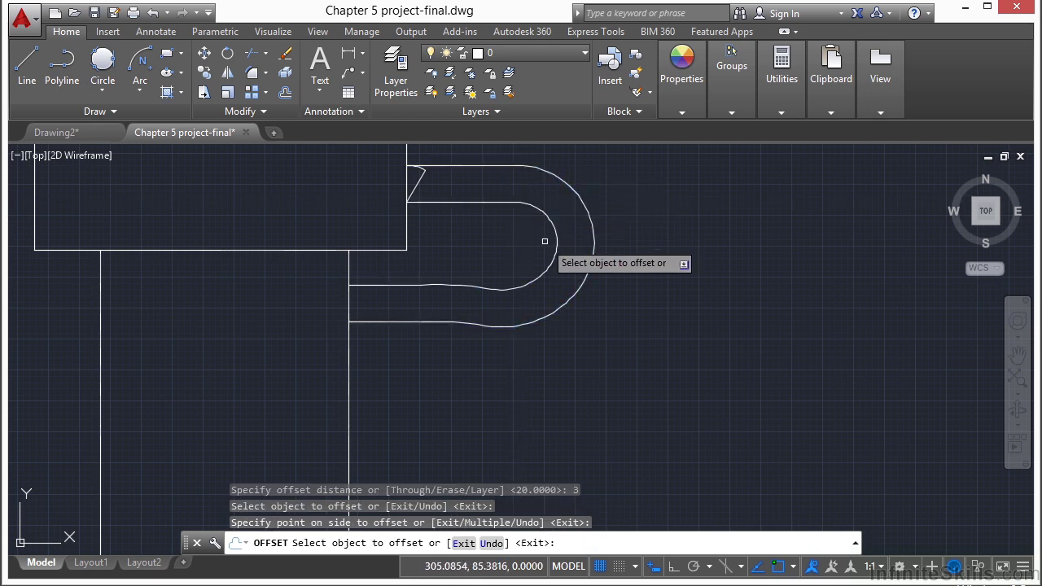
key("Return")
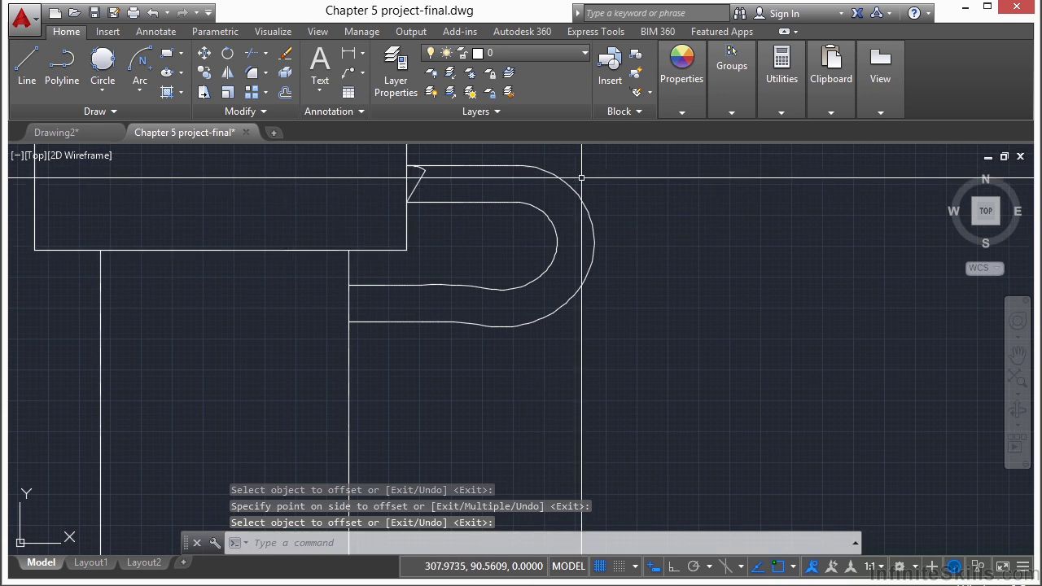
scroll(758, 268, "down", 4)
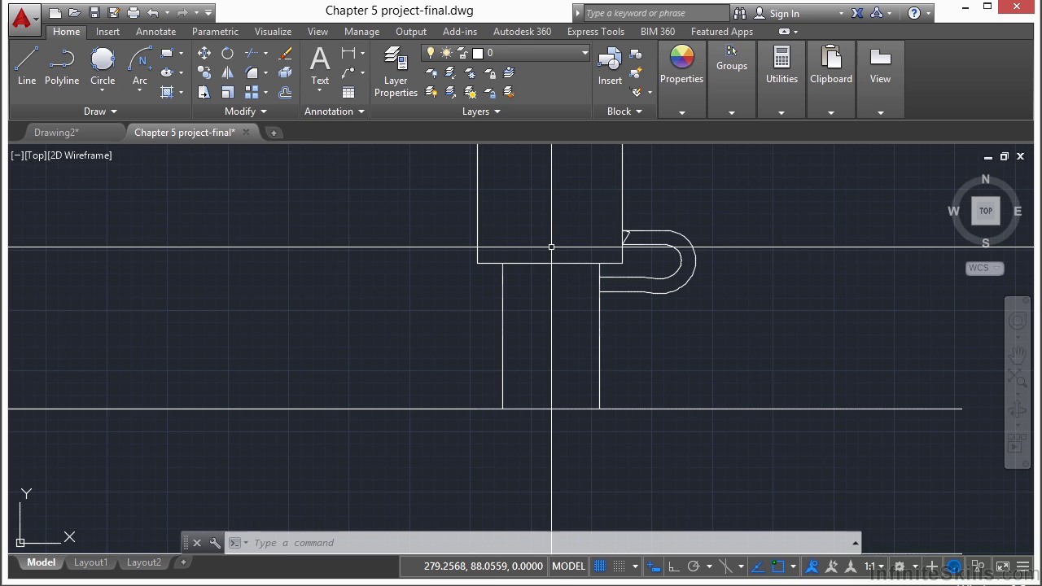
Step: Place five point objects across the lawn left of the house and driveway
scroll(530, 256, "down", 2)
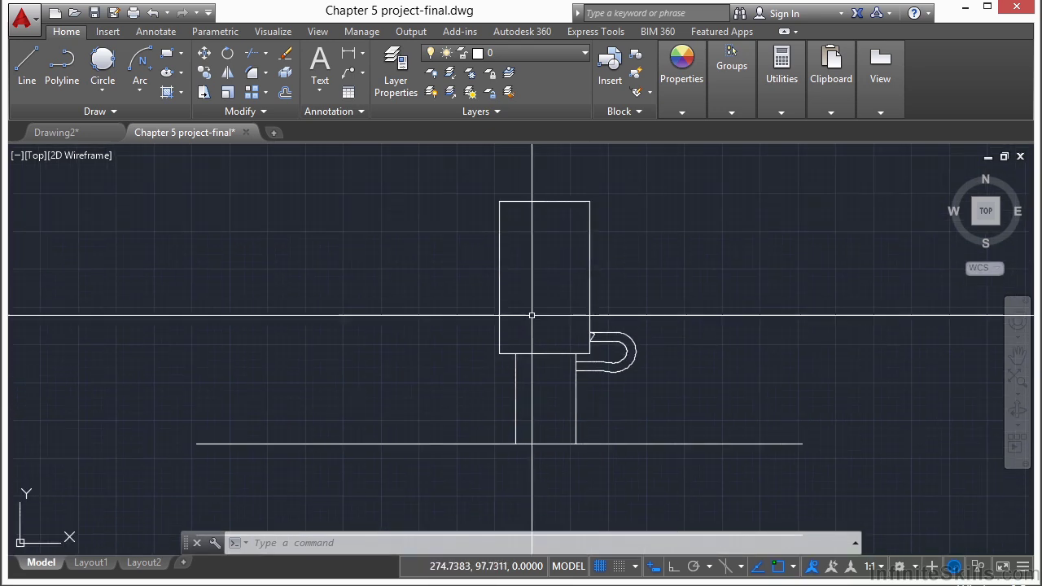
middle_click_drag(532, 315, 527, 285)
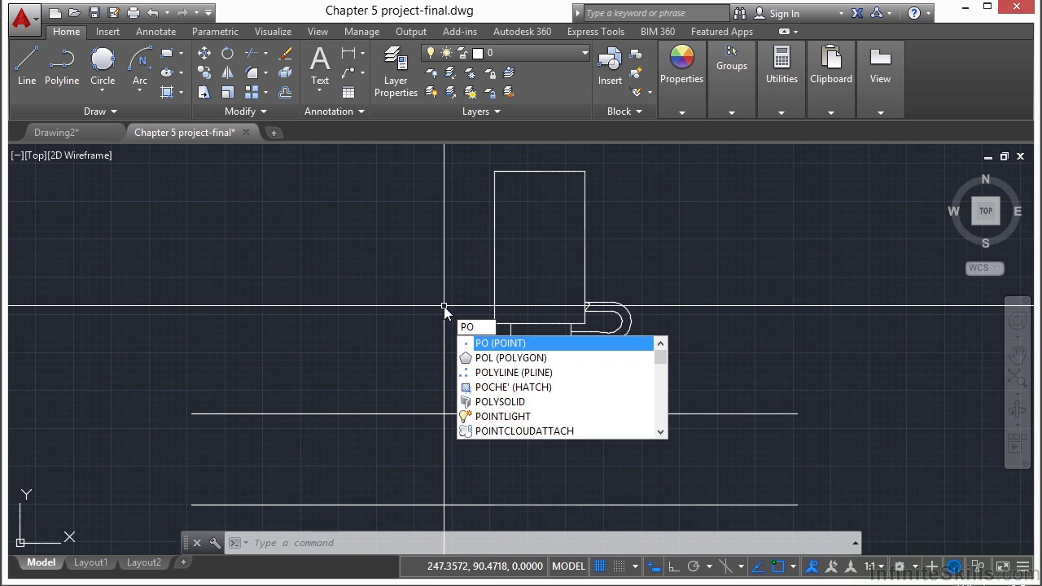
key("Return")
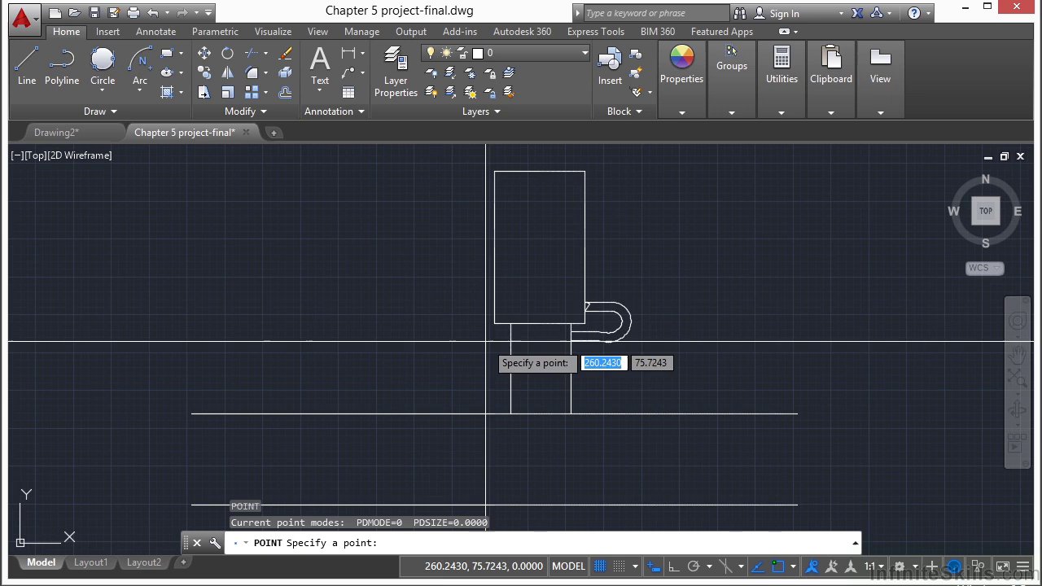
scroll(422, 340, "up", 3)
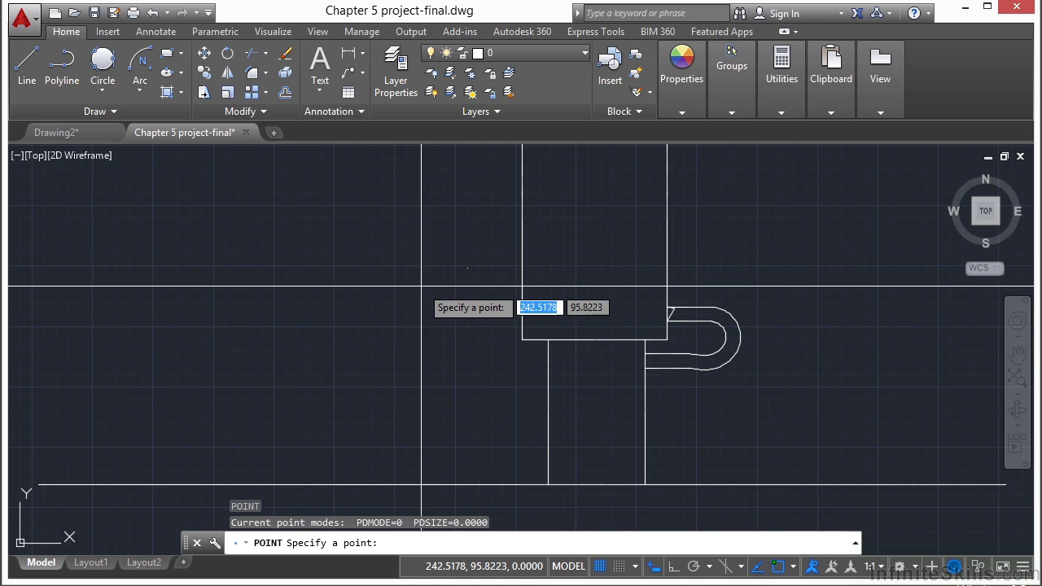
left_click(382, 297)
key("Return")
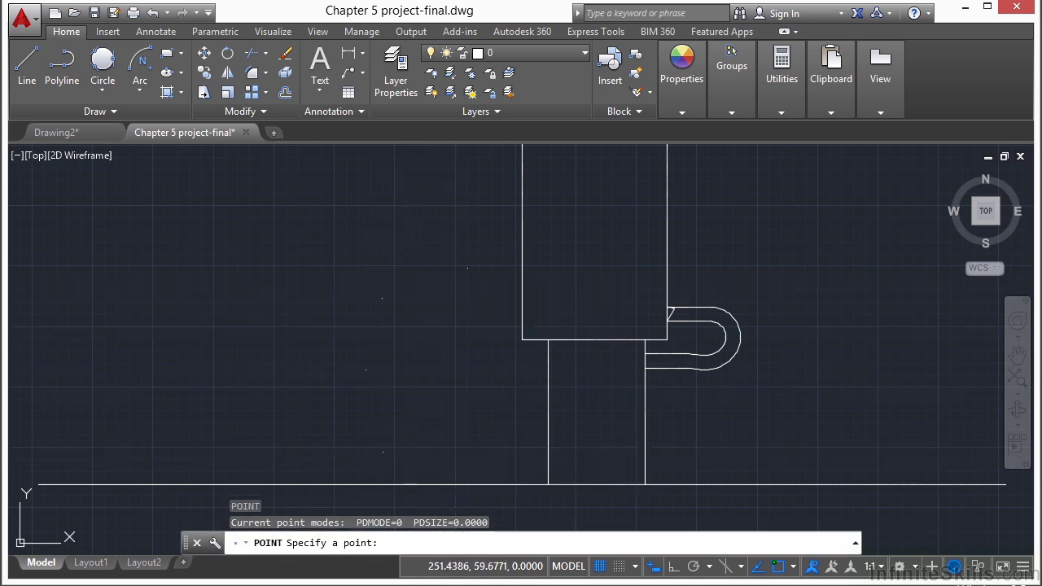
left_click(495, 412)
left_click(504, 329)
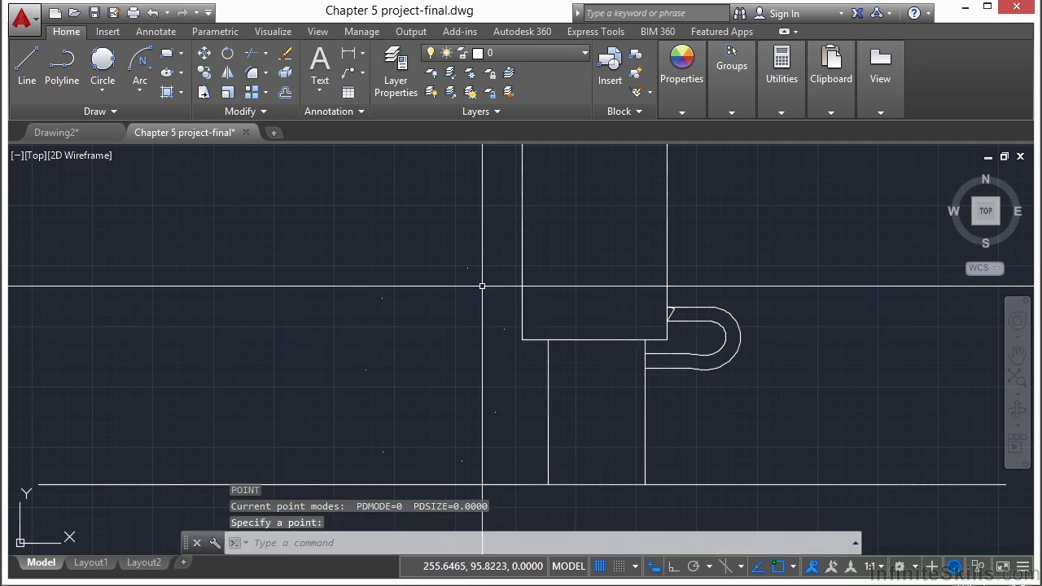
left_click(493, 286)
left_click(423, 280)
Step: Switch the point style to X markers at 5% size using DDPTYPE
type("d")
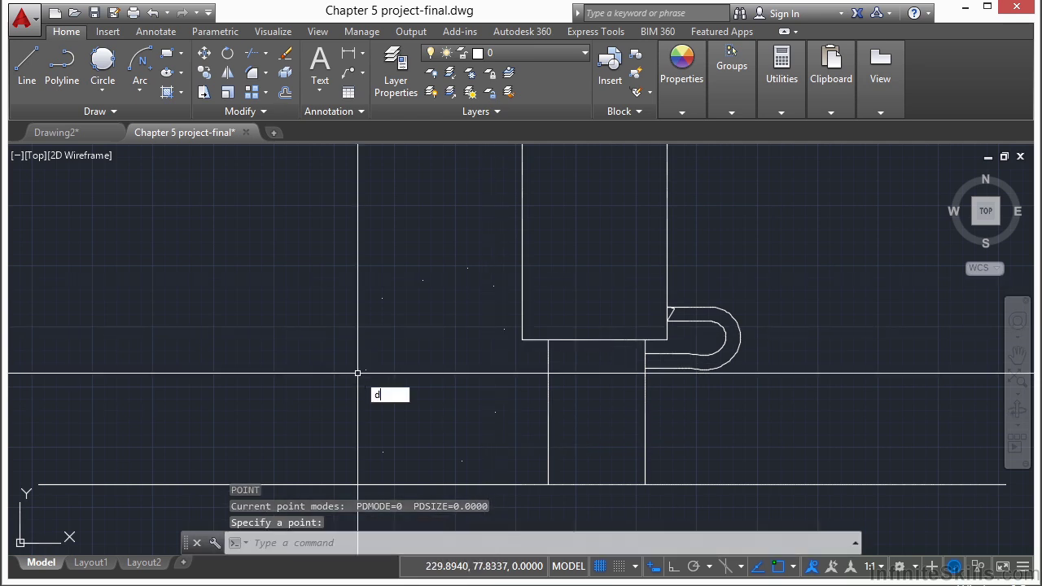
type("d")
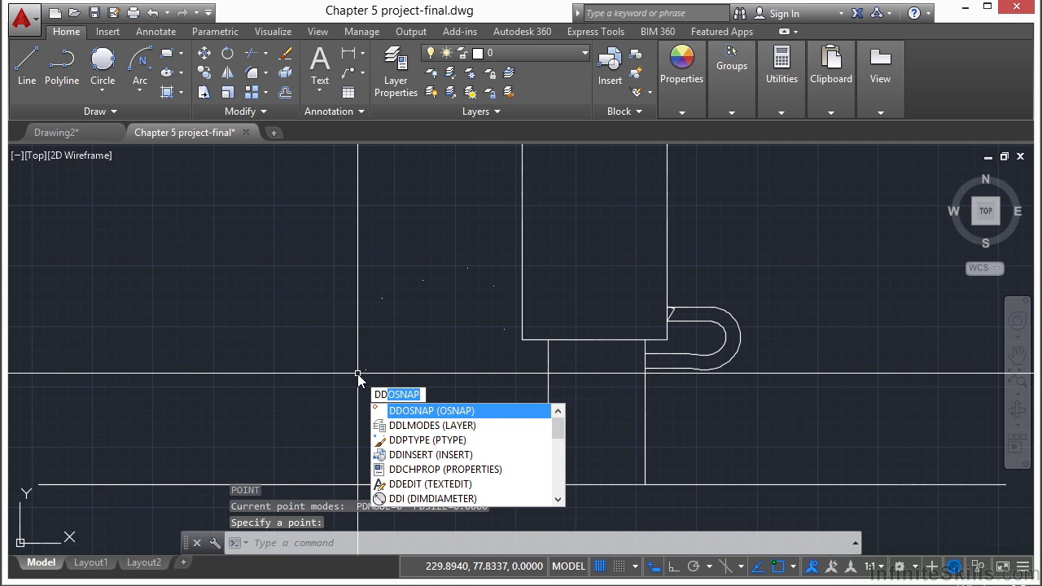
type("pty")
key("Return")
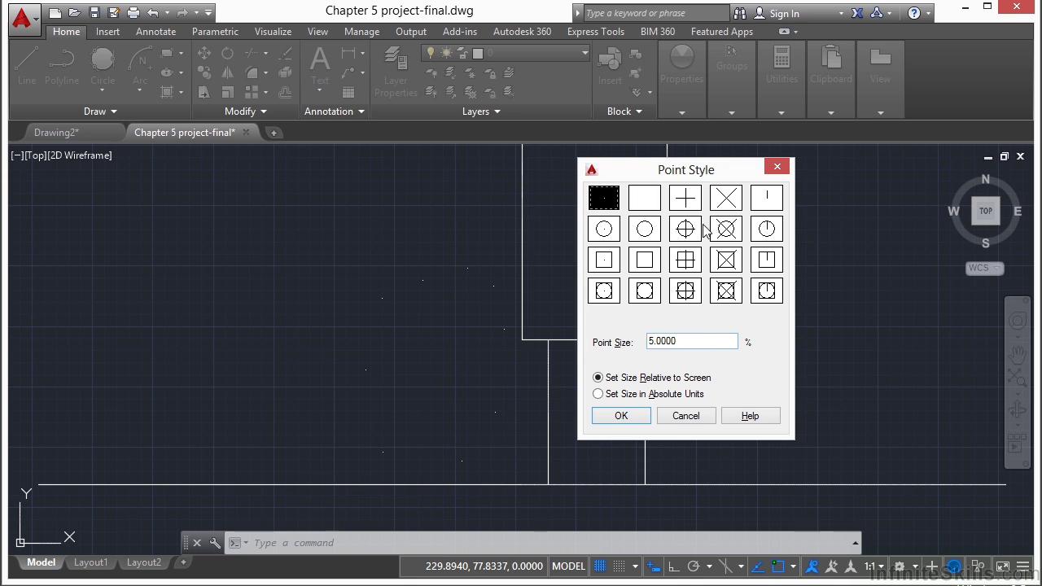
left_click(630, 416)
left_click(629, 418)
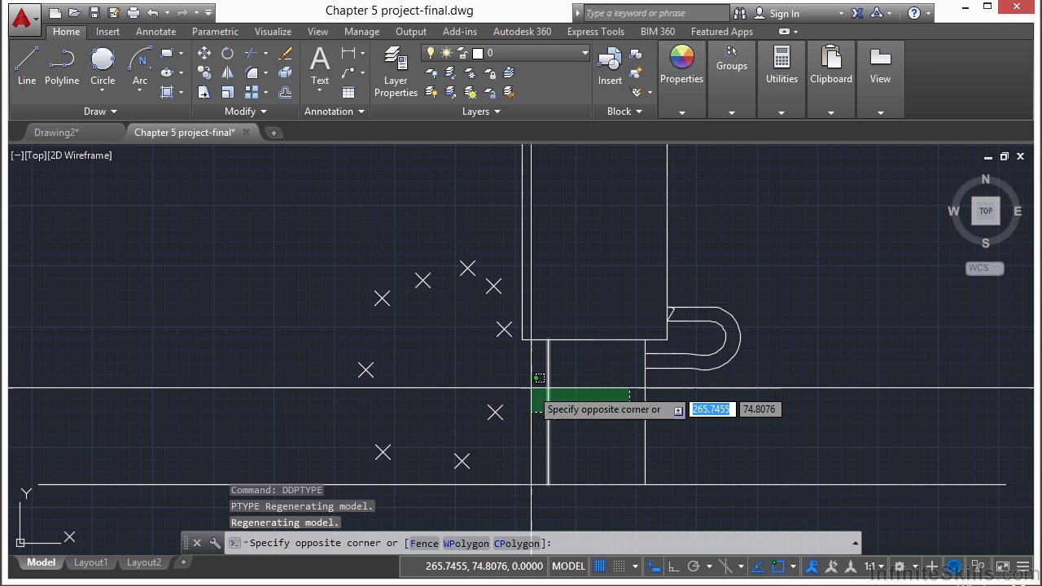
key("Escape")
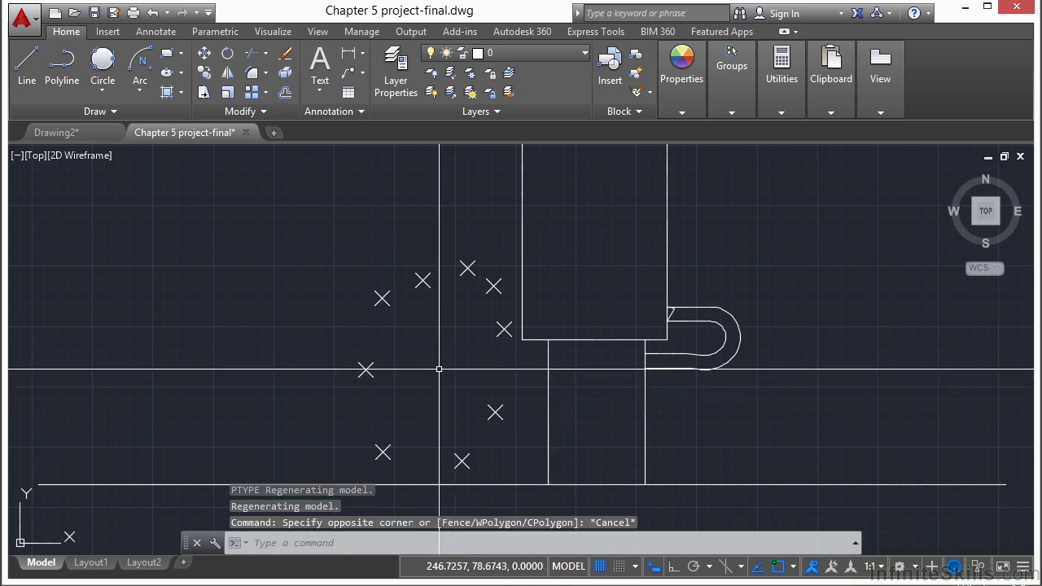
Step: Begin the planting-bed polyline through the first four X points
left_click(62, 65)
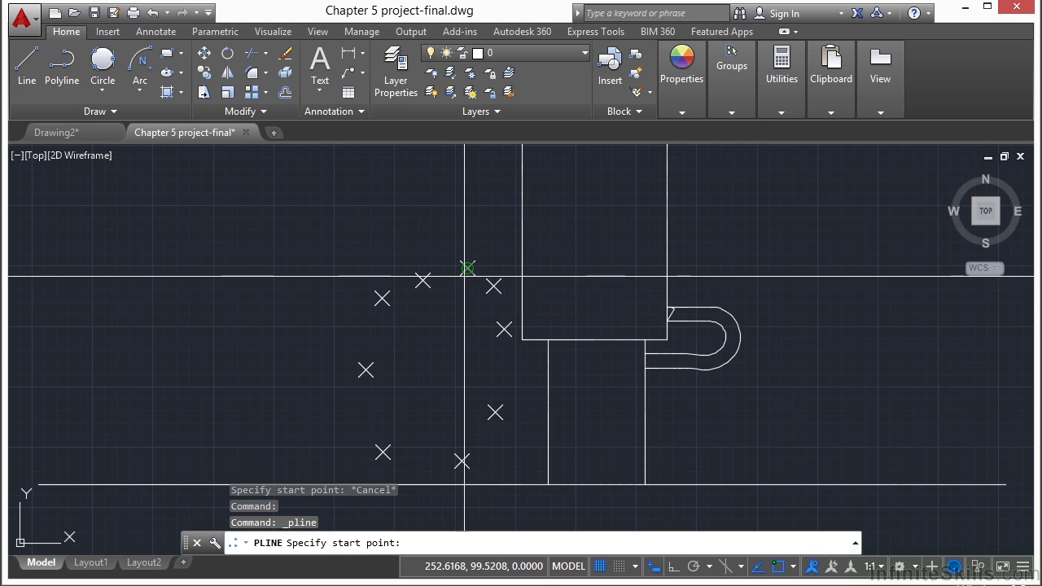
scroll(465, 276, "up", 3)
left_click(467, 268)
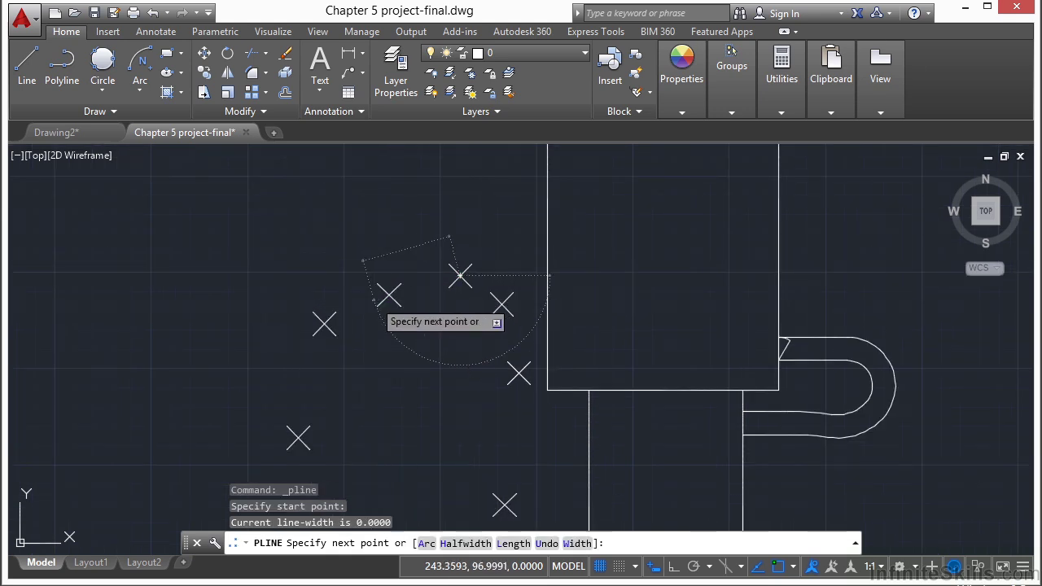
left_click(389, 295)
left_click(324, 324)
left_click(298, 438)
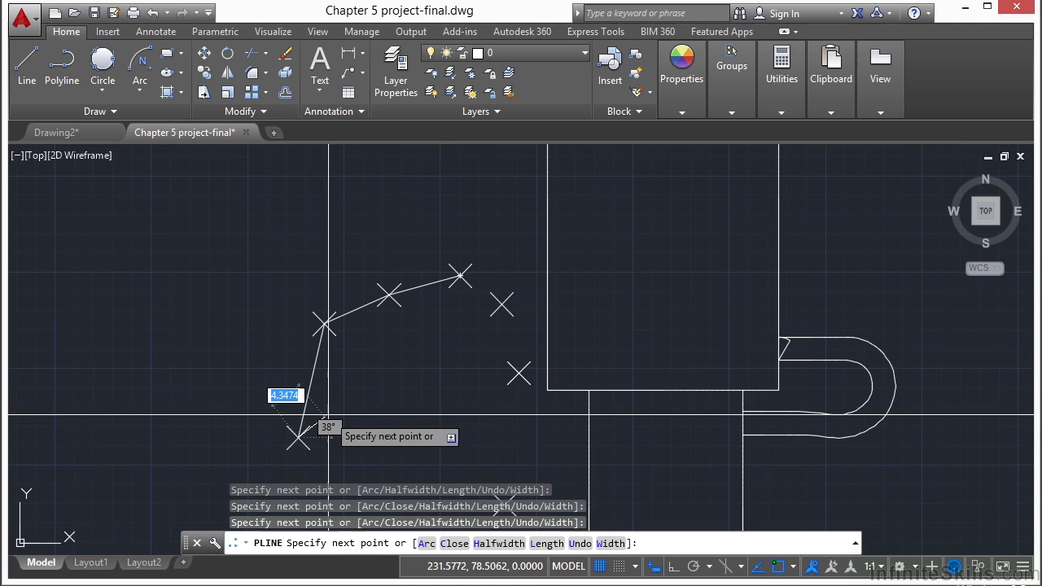
Step: Continue the bed outline through the remaining X points and close it
middle_click_drag(412, 374, 387, 175)
left_click(299, 369)
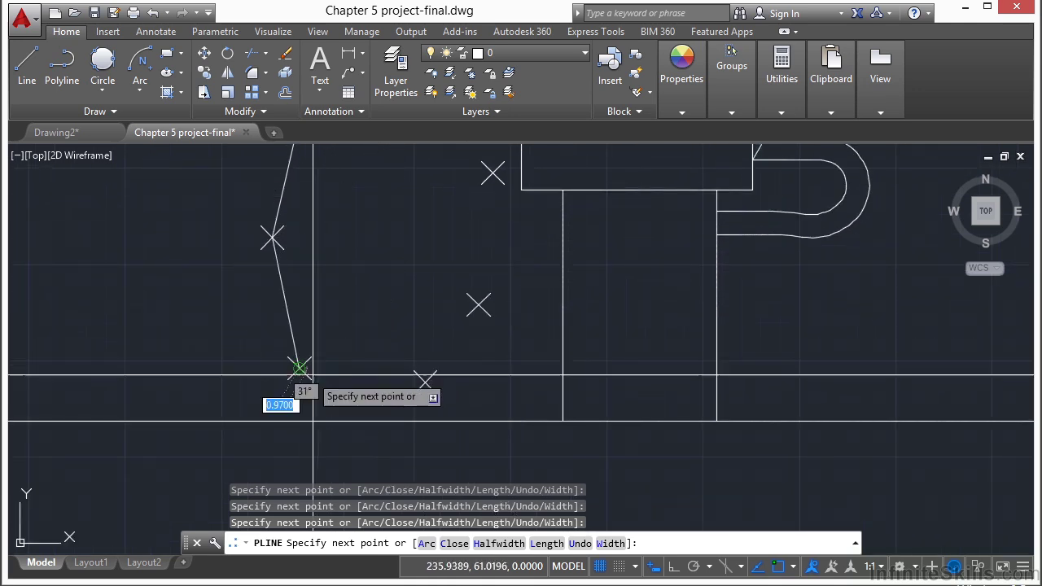
left_click(425, 382)
left_click(479, 306)
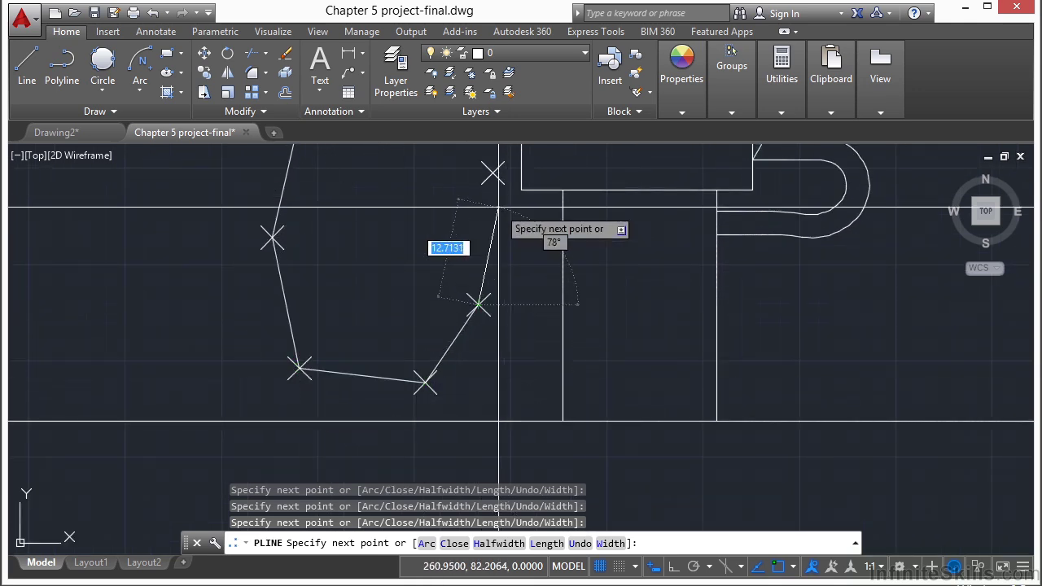
left_click(492, 173)
middle_click_drag(494, 175, 486, 328)
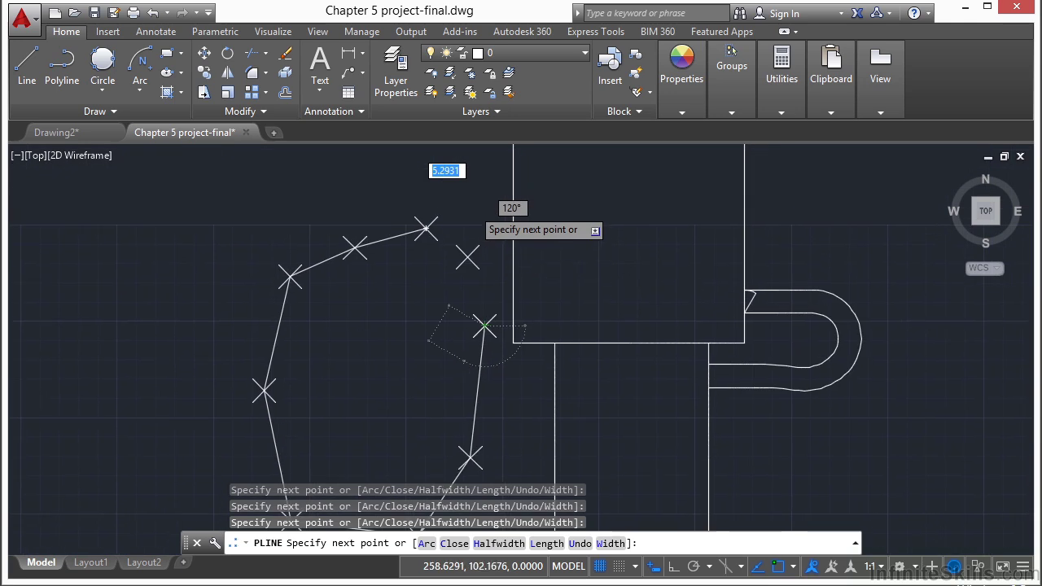
left_click(467, 257)
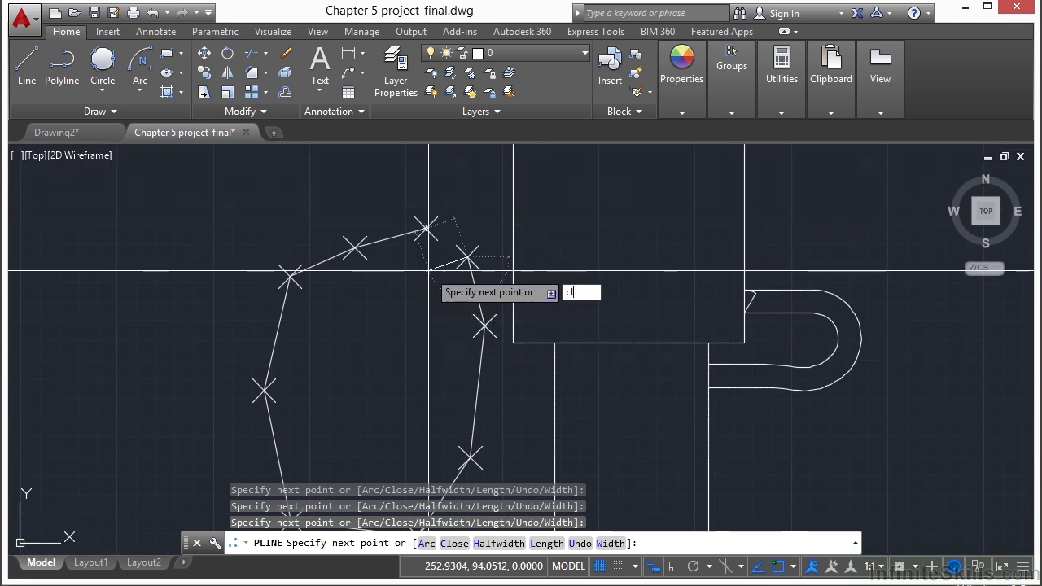
key("Return")
scroll(364, 272, "down", 4)
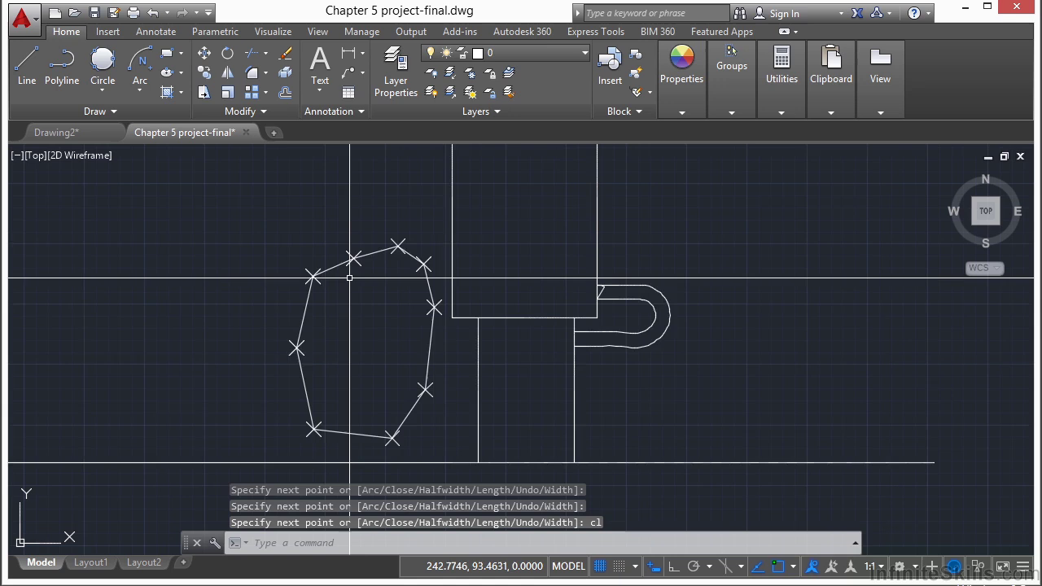
scroll(342, 359, "up", 2)
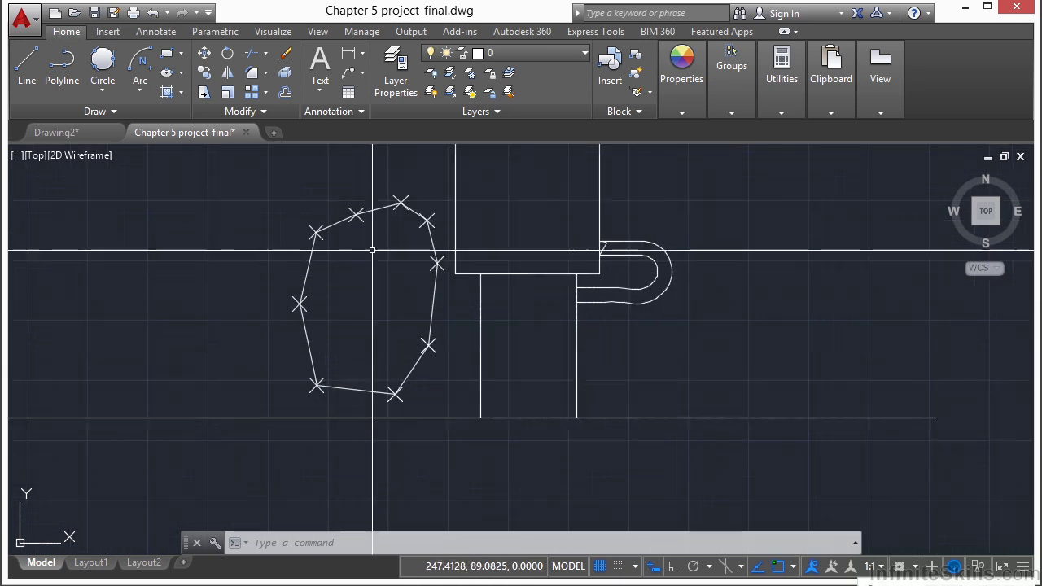
Step: Draw four centre-radius plant circles in the upper part of the planting bed
left_click(103, 94)
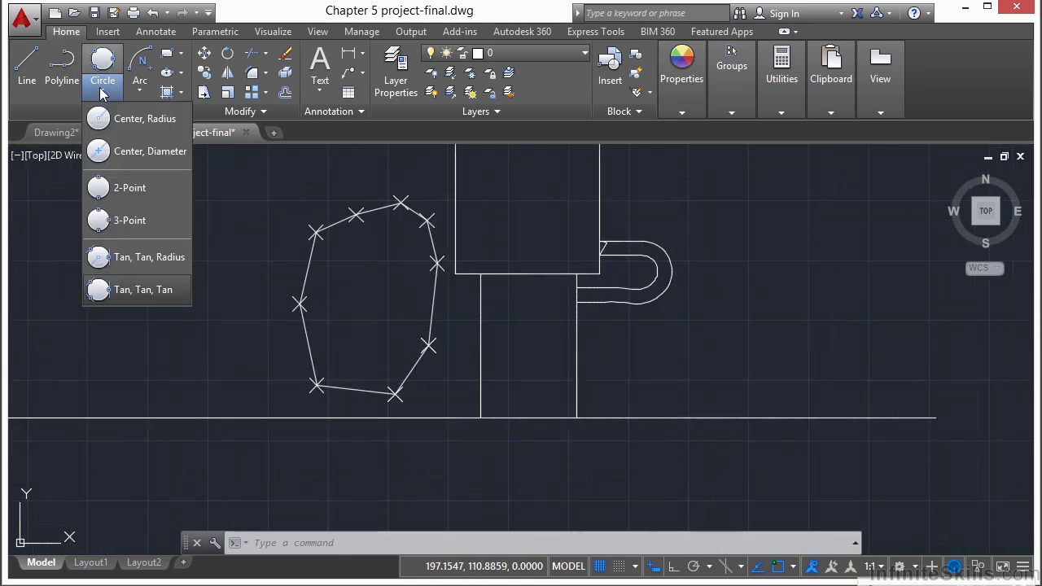
left_click(98, 114)
scroll(341, 289, "up", 2)
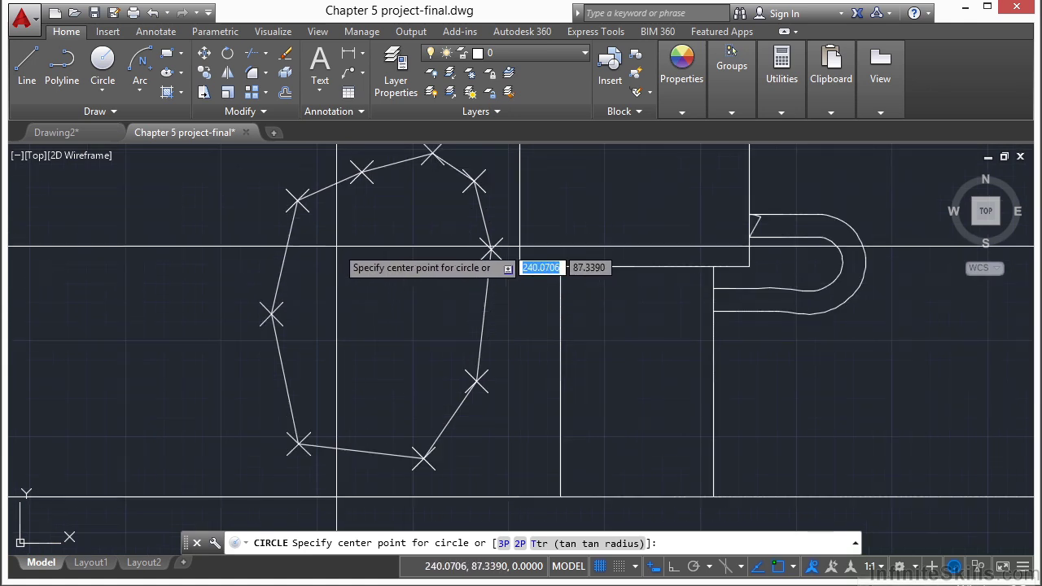
left_click(335, 234)
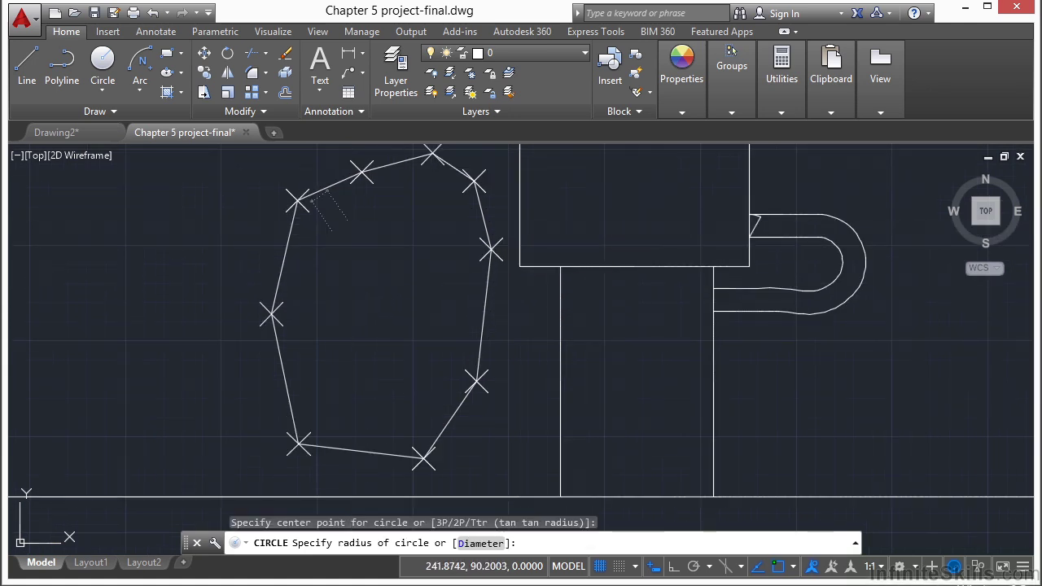
left_click(353, 229)
key("Return")
left_click(409, 212)
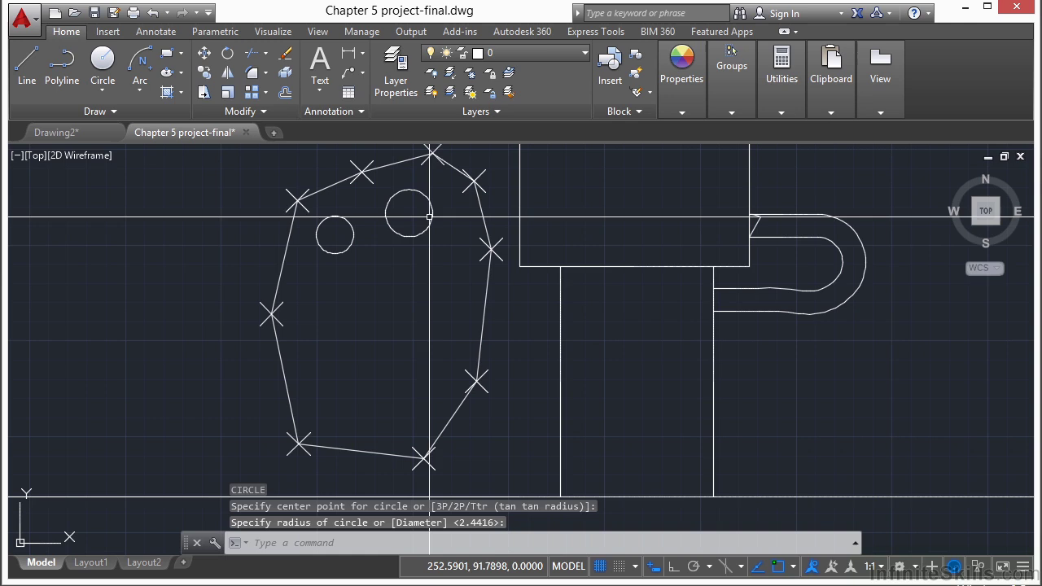
left_click(432, 213)
key("Return")
left_click(435, 269)
left_click(441, 282)
key("Return")
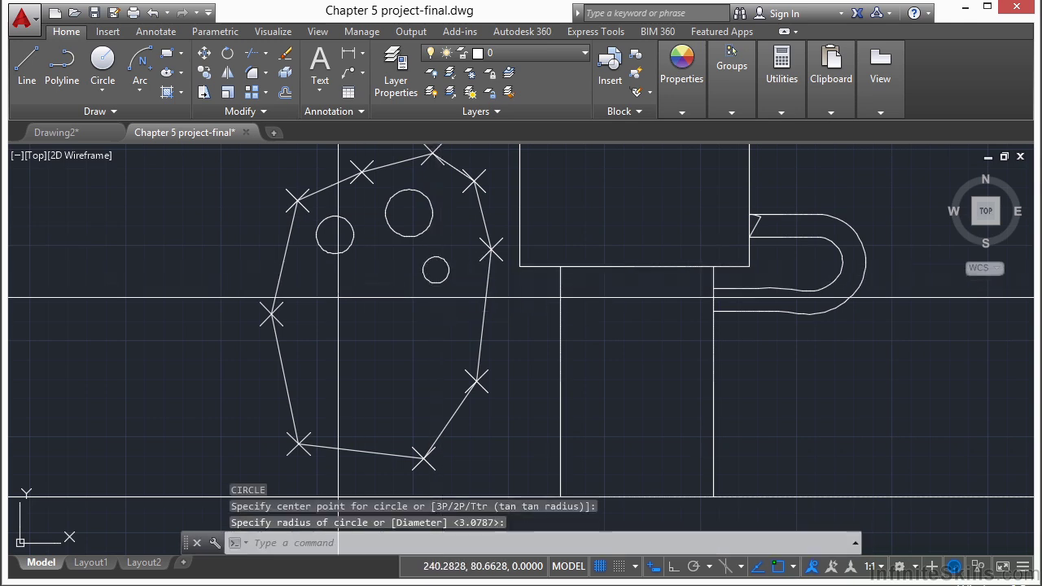
left_click(340, 298)
left_click(360, 299)
key("Return")
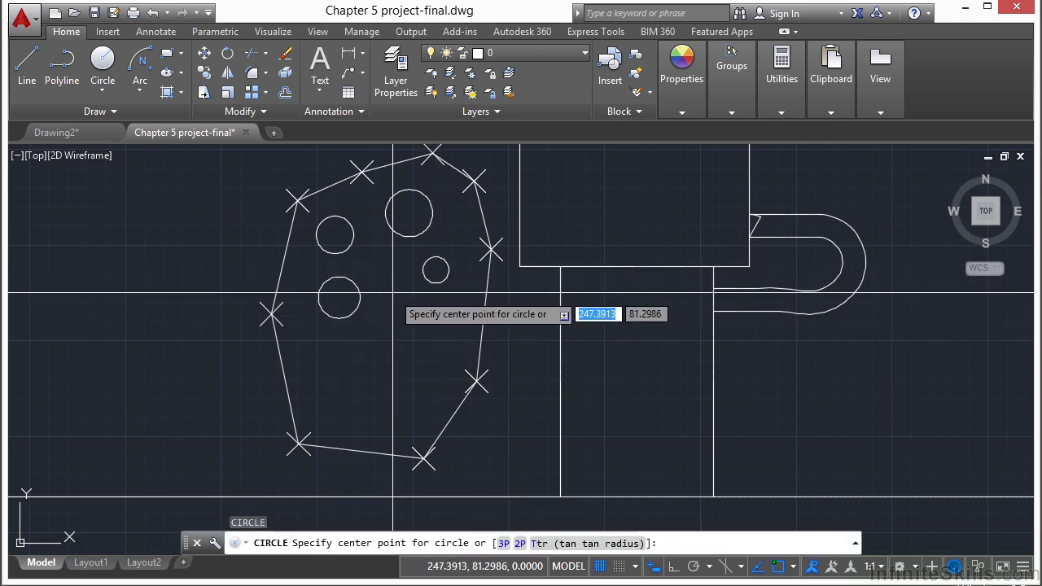
Step: Add six more plant circles of varied sizes across the lower part of the bed
left_click(393, 294)
left_click(413, 295)
key("Return")
left_click(429, 333)
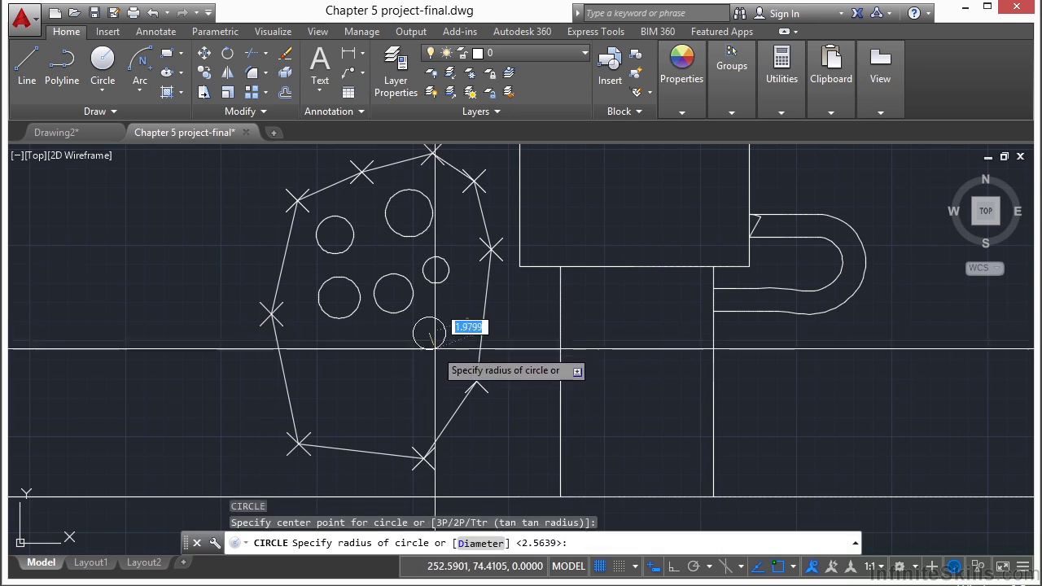
left_click(435, 351)
key("Return")
left_click(338, 344)
left_click(358, 345)
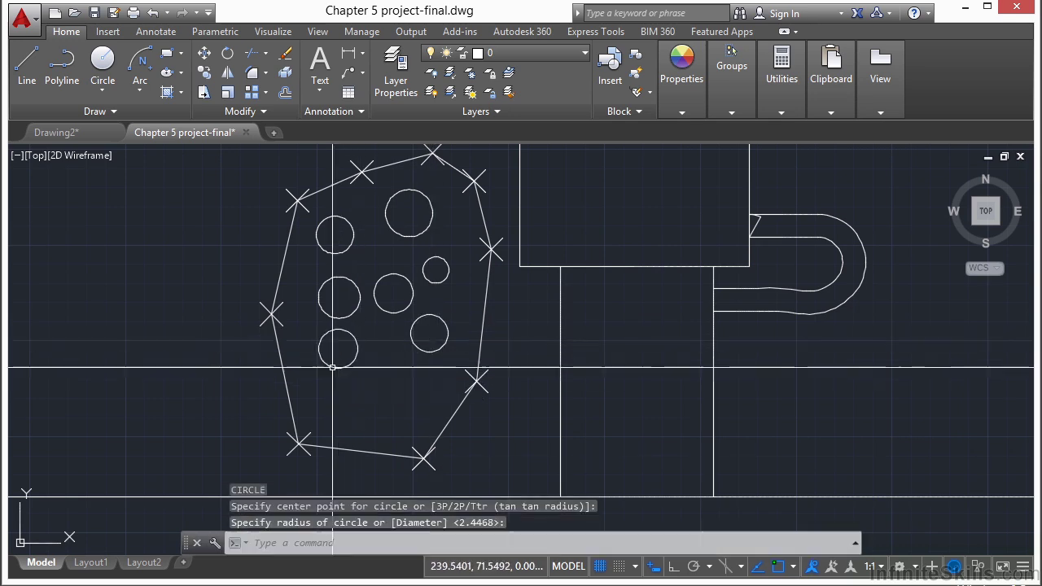
key("Return")
left_click(324, 407)
left_click(340, 407)
key("Return")
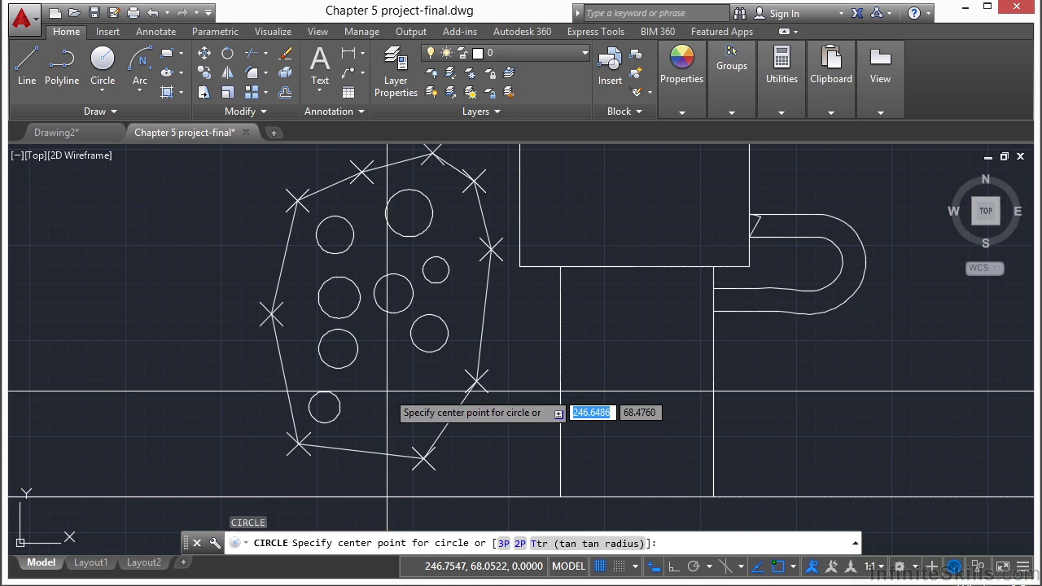
left_click(384, 375)
left_click(393, 393)
key("Return")
left_click(391, 420)
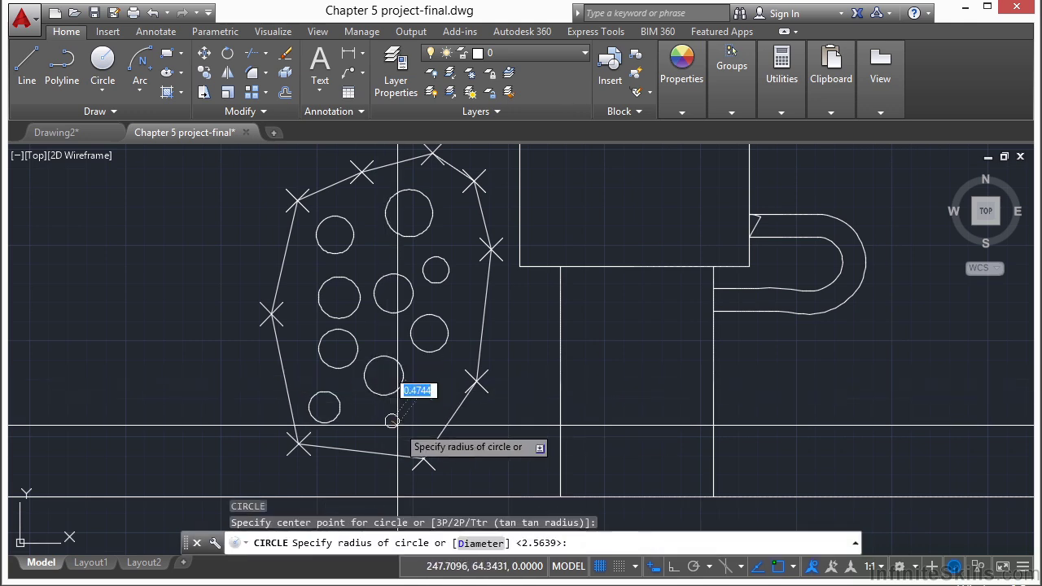
left_click(410, 417)
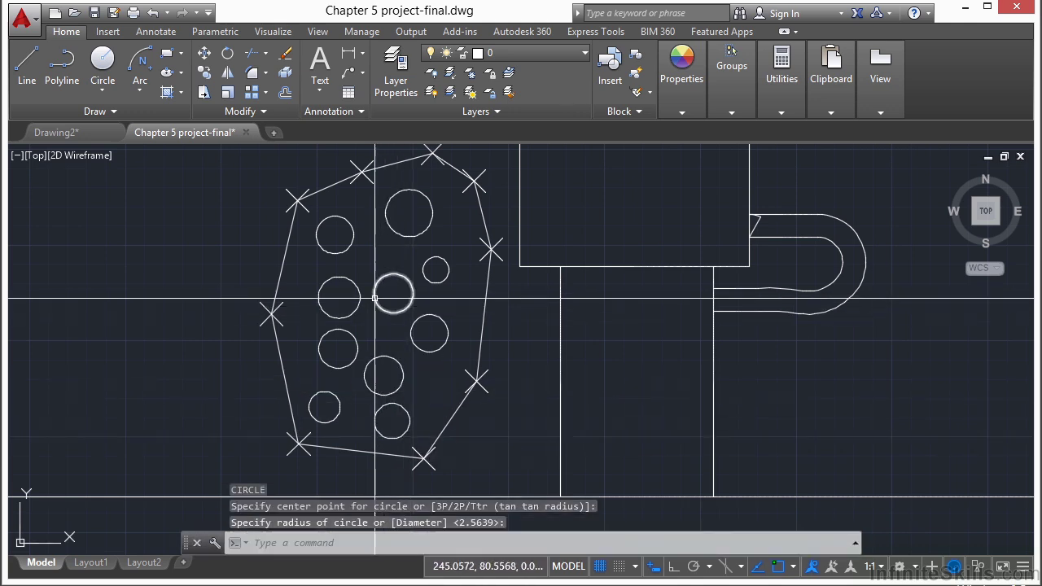
Step: Draw an upright centre ellipse right of the house with half-axes 5 and 10
scroll(333, 297, "down", 6)
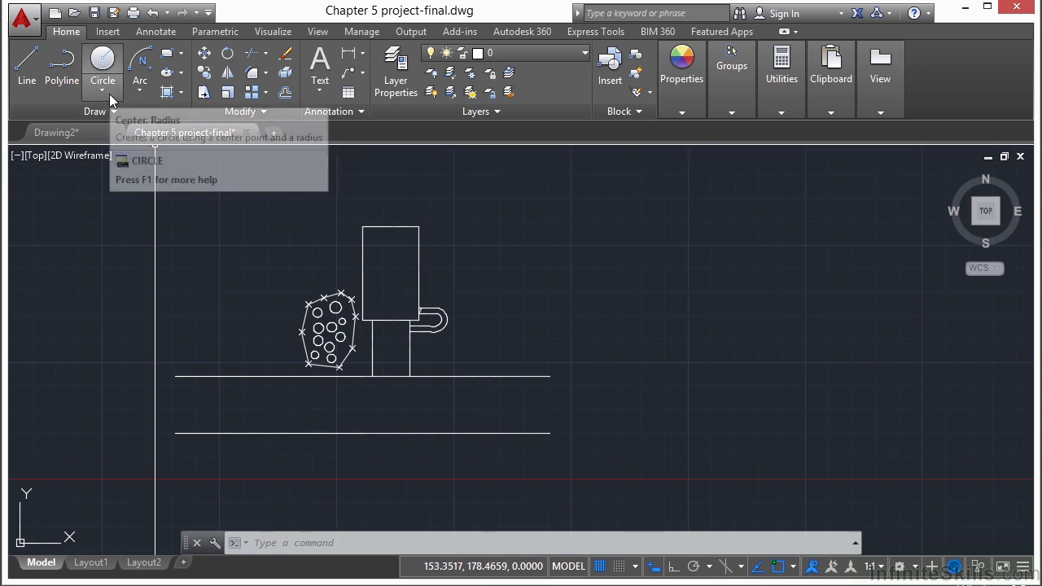
left_click(181, 73)
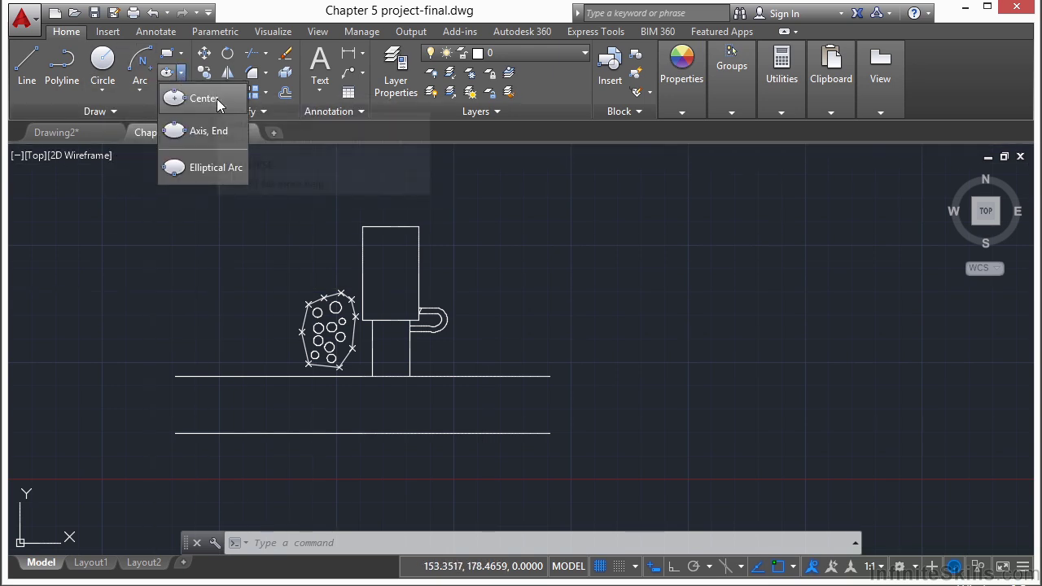
left_click(209, 98)
scroll(468, 272, "up", 2)
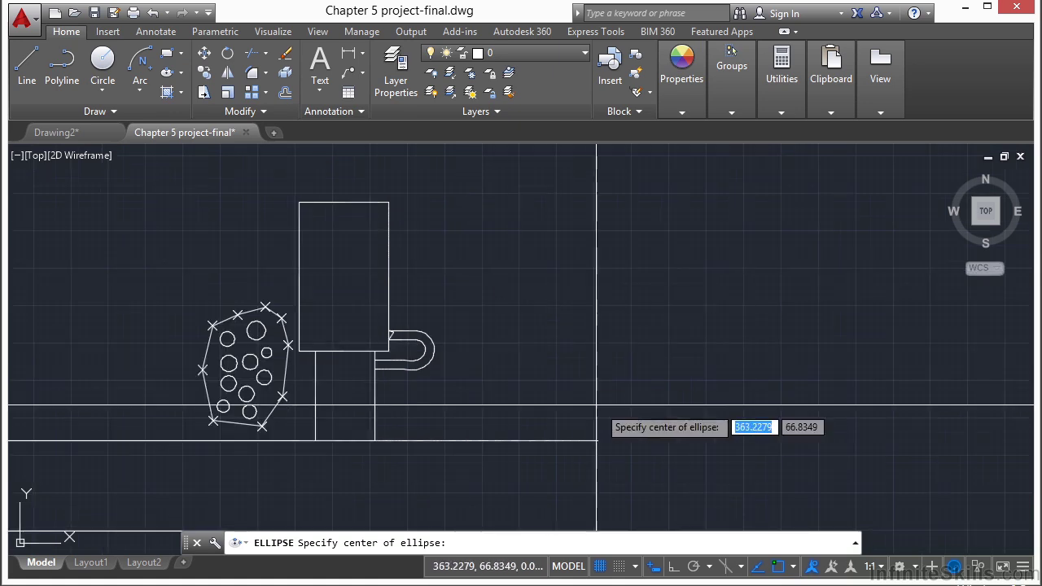
left_click(674, 567)
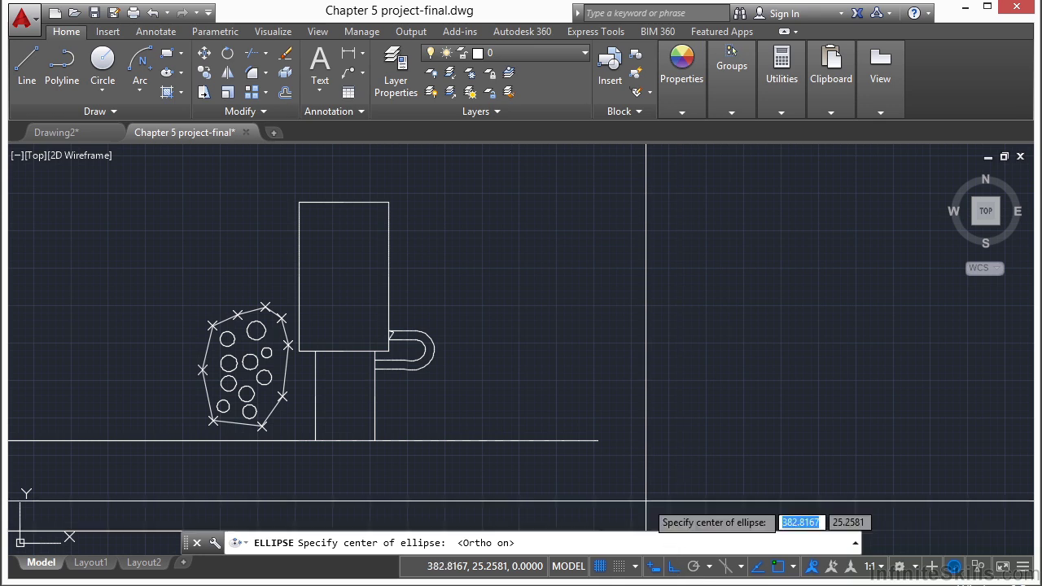
left_click(470, 270)
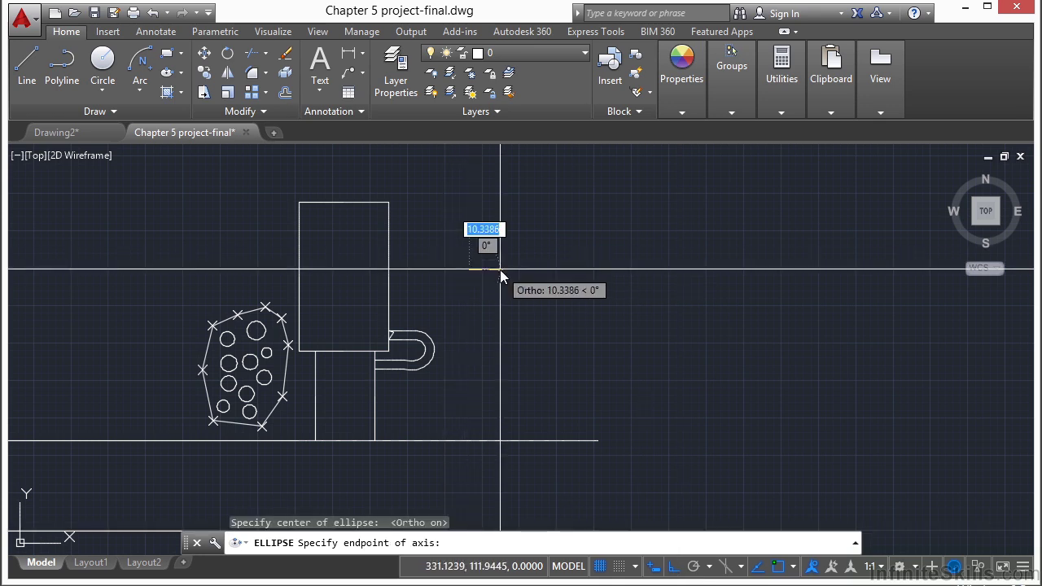
key("Return")
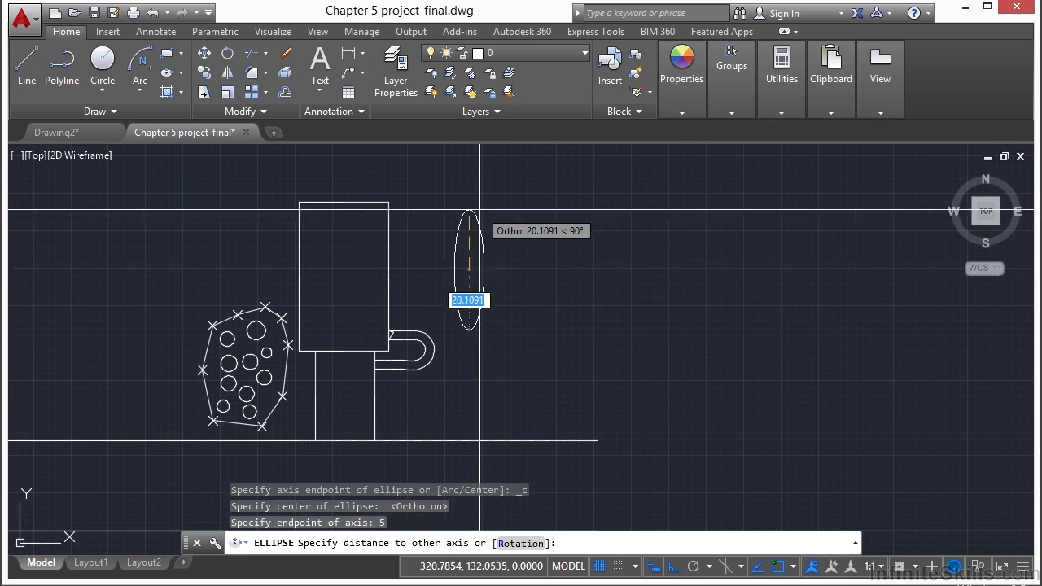
type("10")
key("Return")
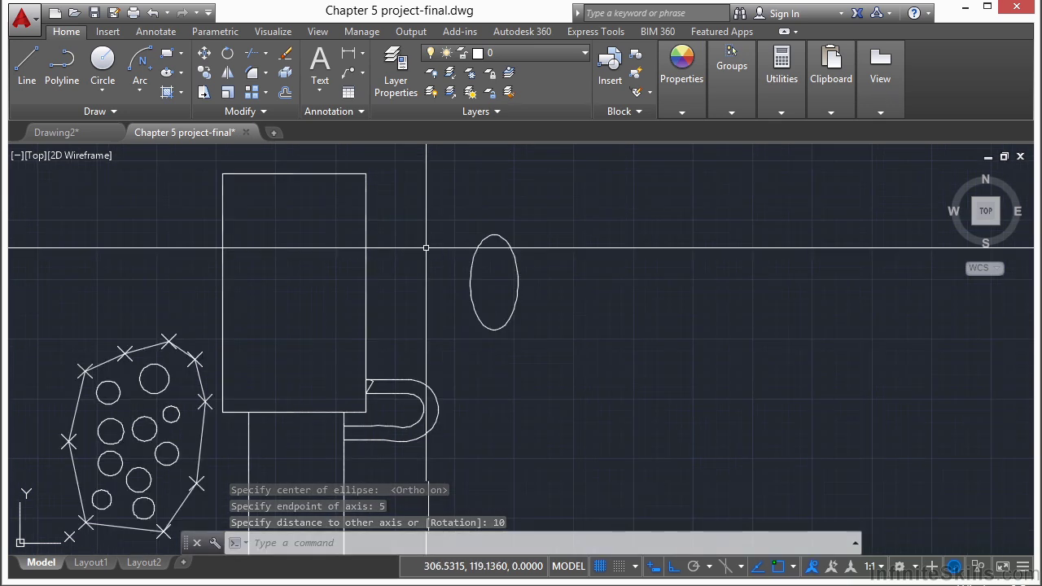
scroll(440, 244, "up", 2)
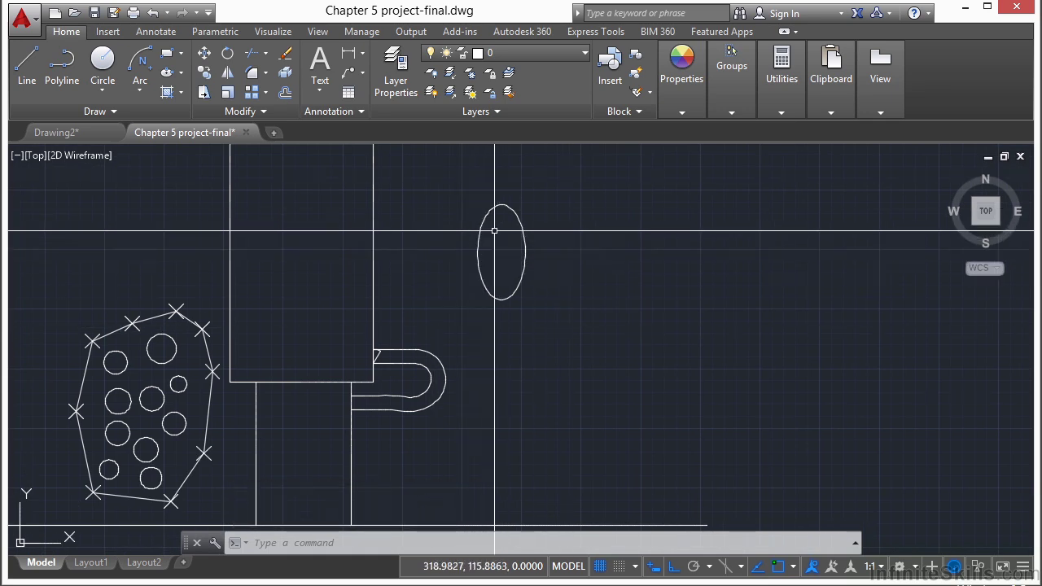
scroll(489, 232, "up", 3)
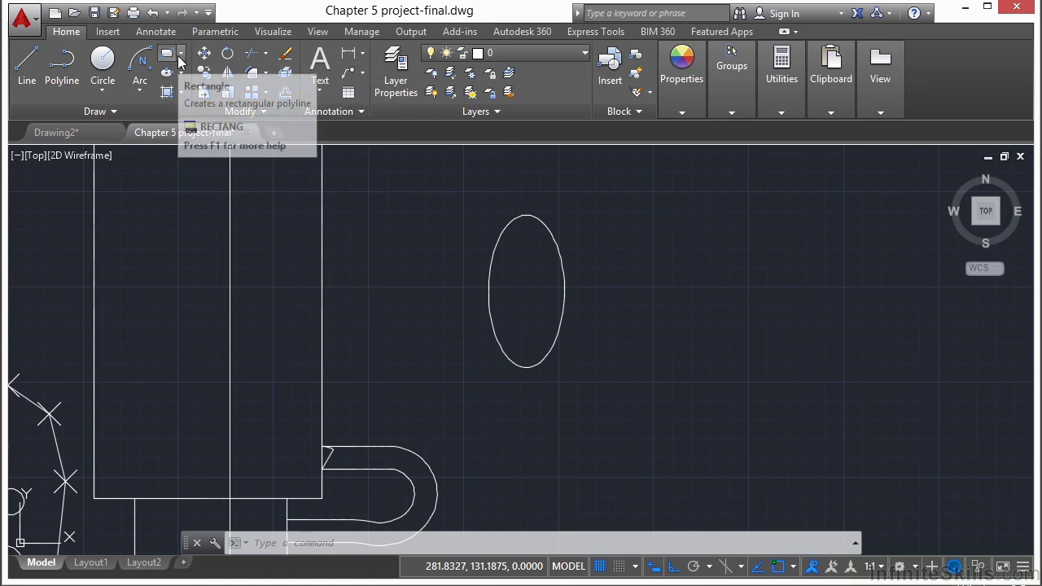
Step: Draw a six-sided polygon inscribed in a radius-1 circle left of the ellipse
left_click(181, 57)
left_click(199, 116)
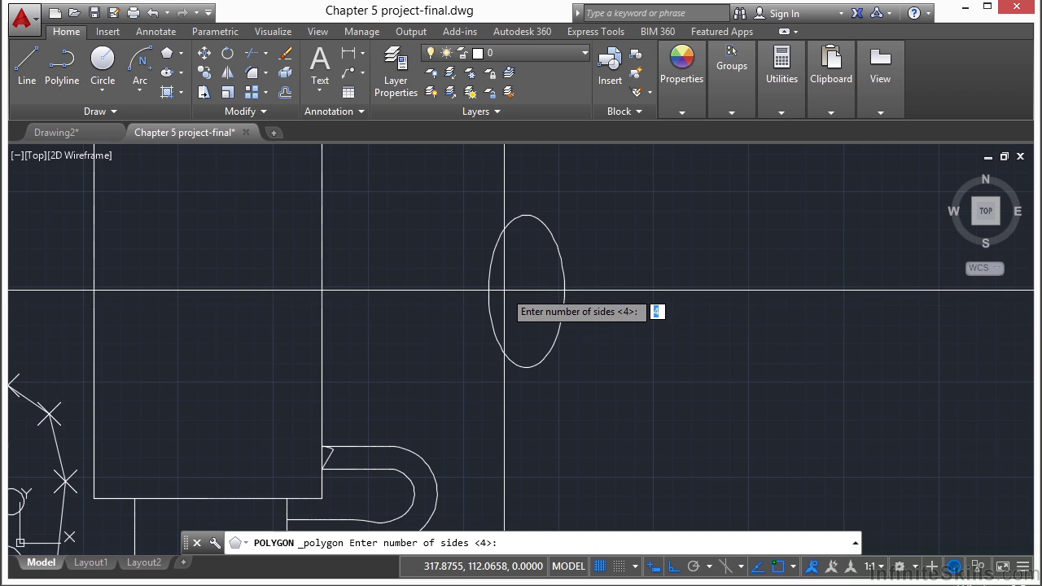
key("Return")
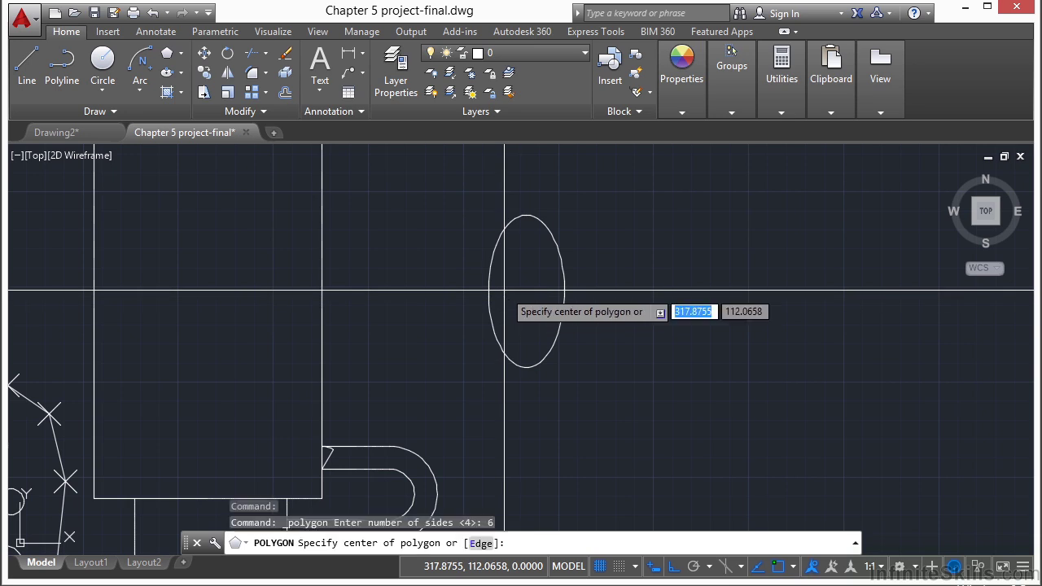
scroll(456, 289, "up", 4)
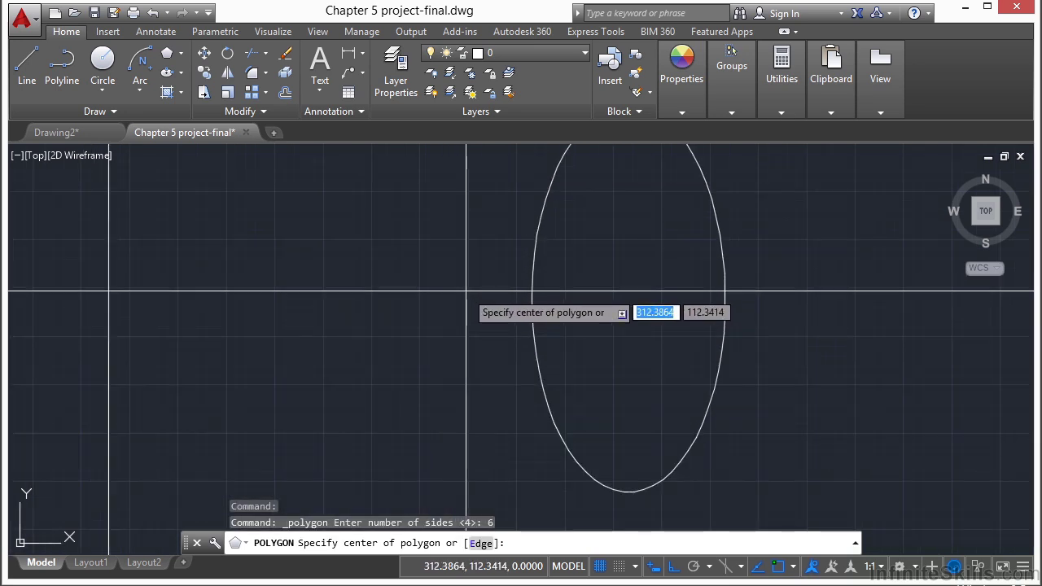
left_click(466, 290)
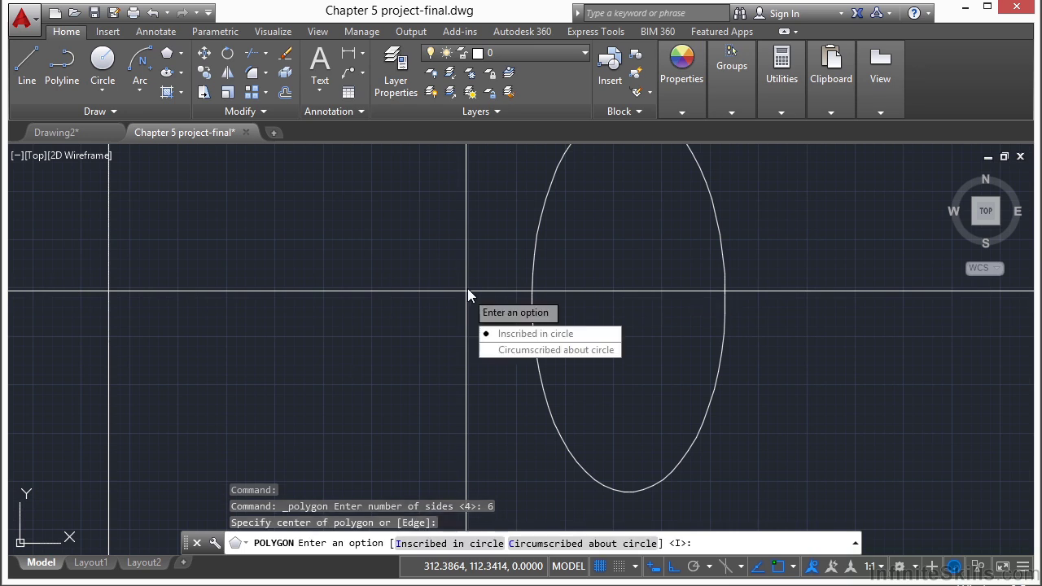
left_click(501, 333)
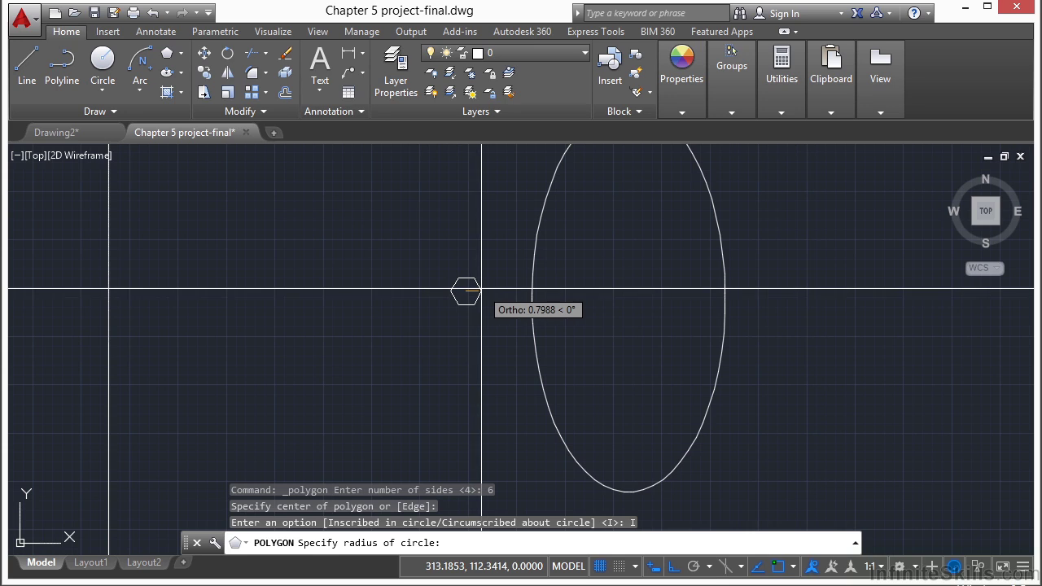
key("Return")
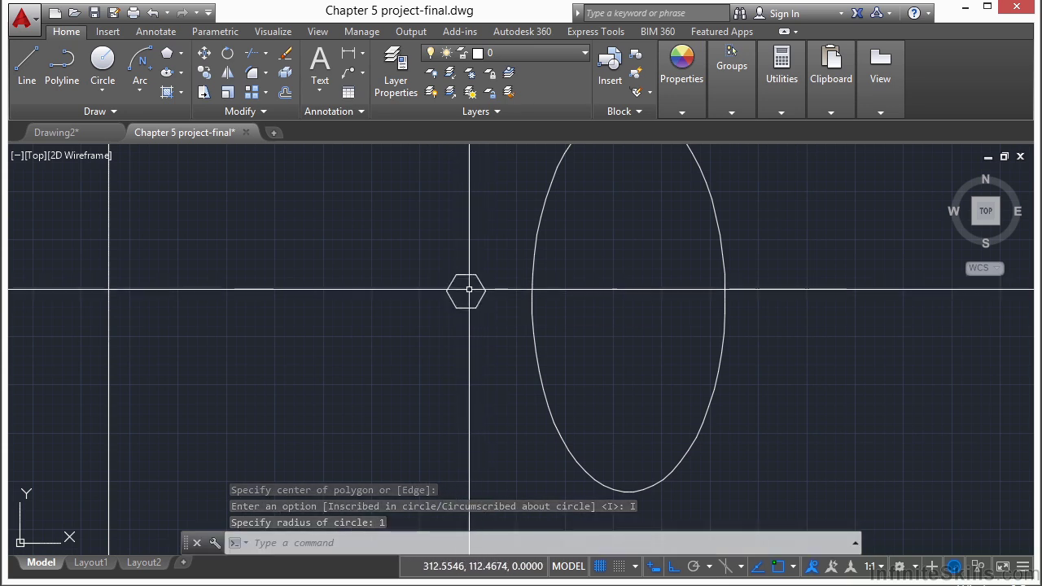
Step: Copy the hexagon from its centre to spots along the ellipse's upper left and top
type("cp")
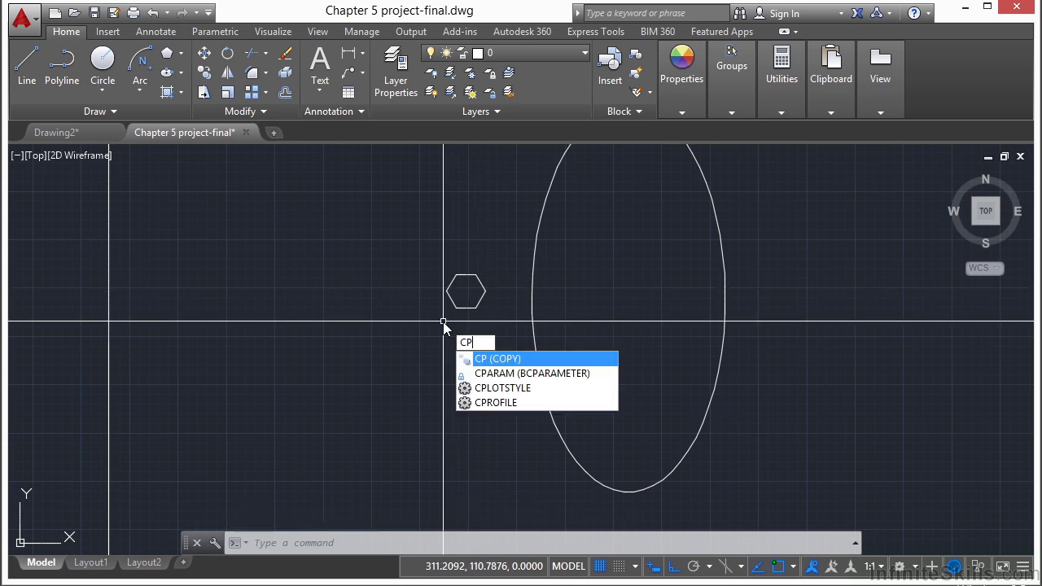
key("Return")
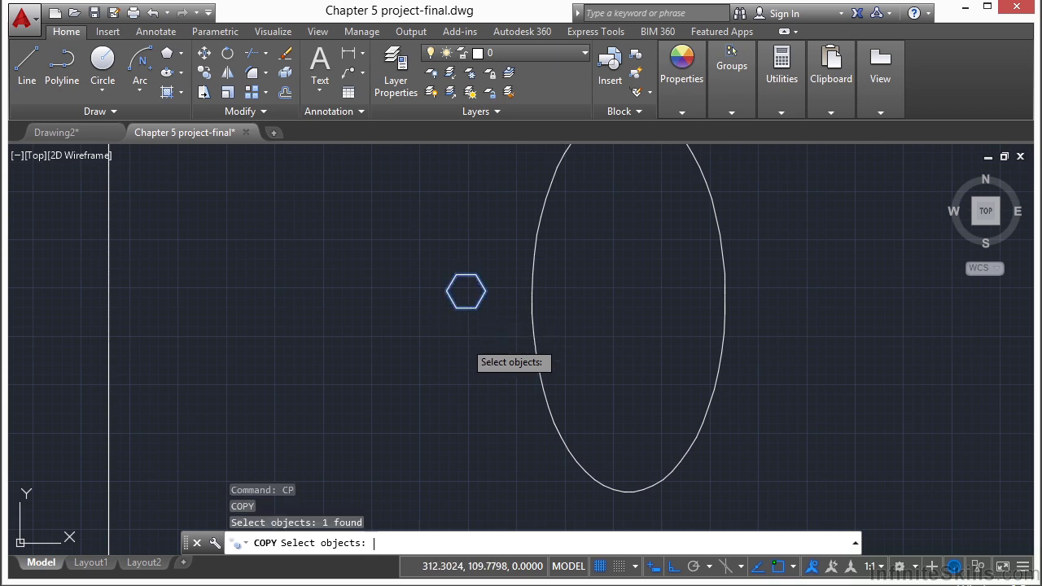
key("Return")
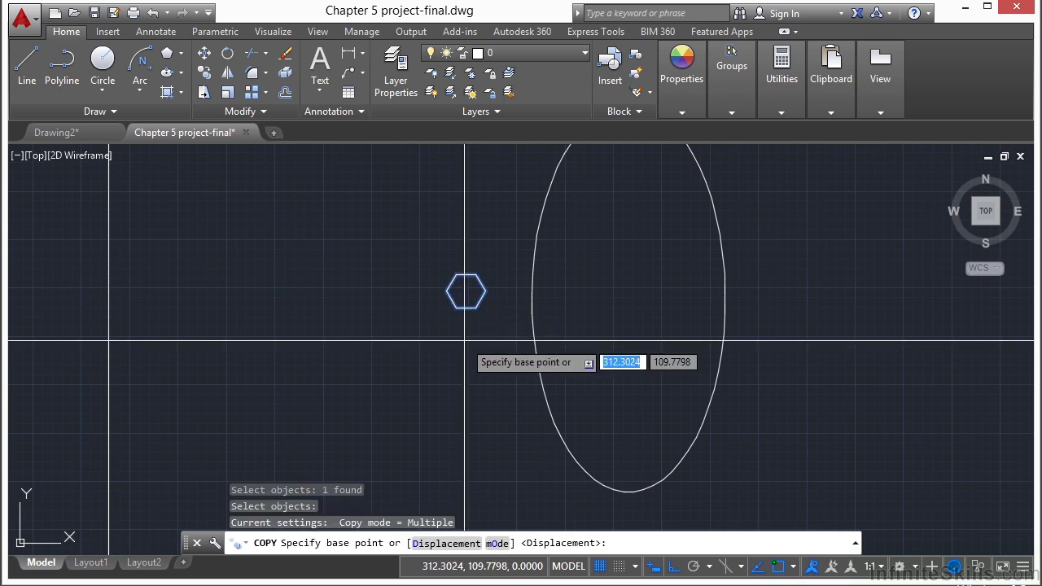
scroll(465, 294, "up", 4)
left_click(469, 271)
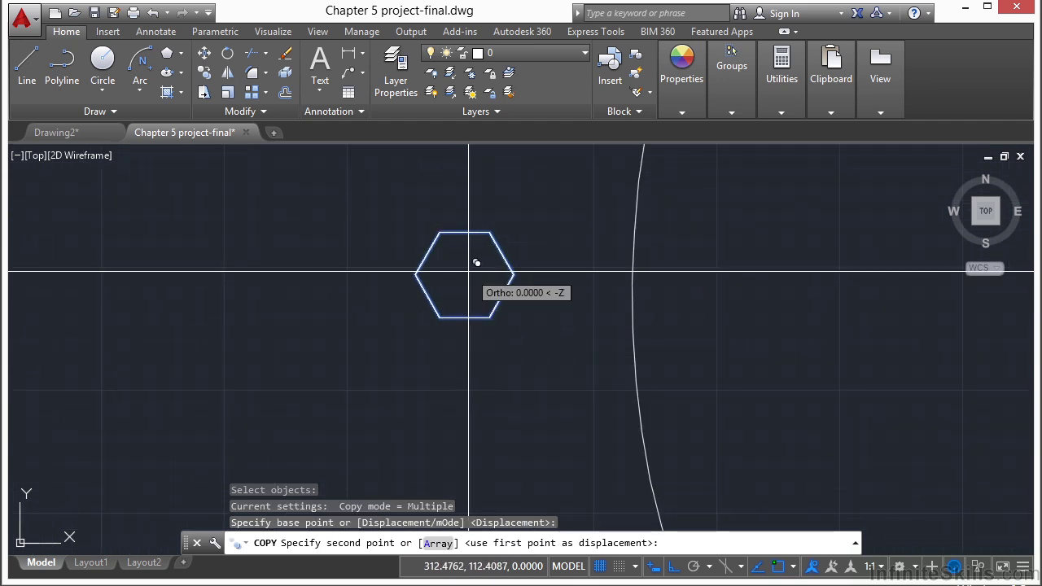
scroll(471, 277, "down", 3)
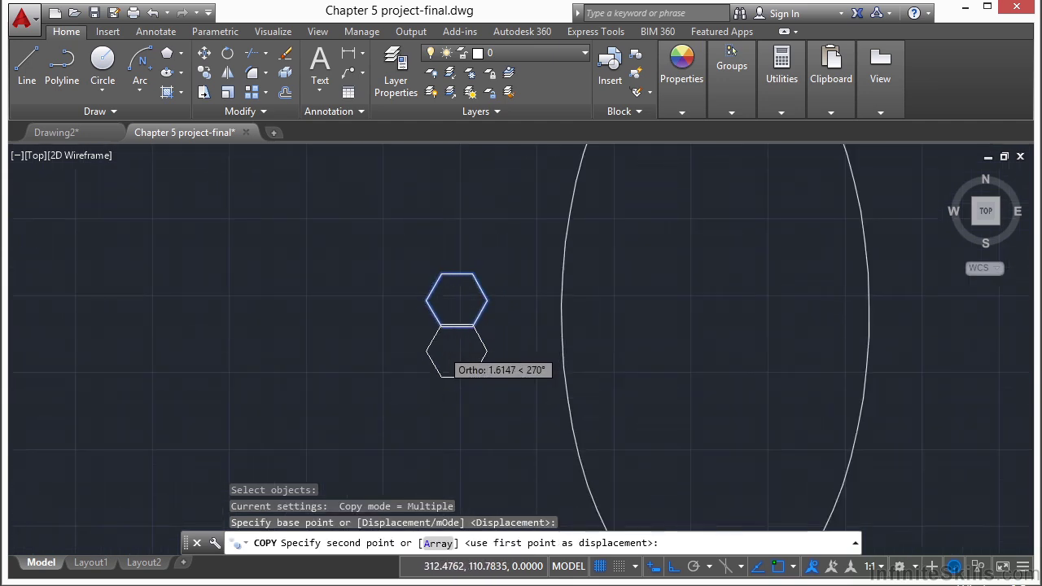
left_click(672, 568)
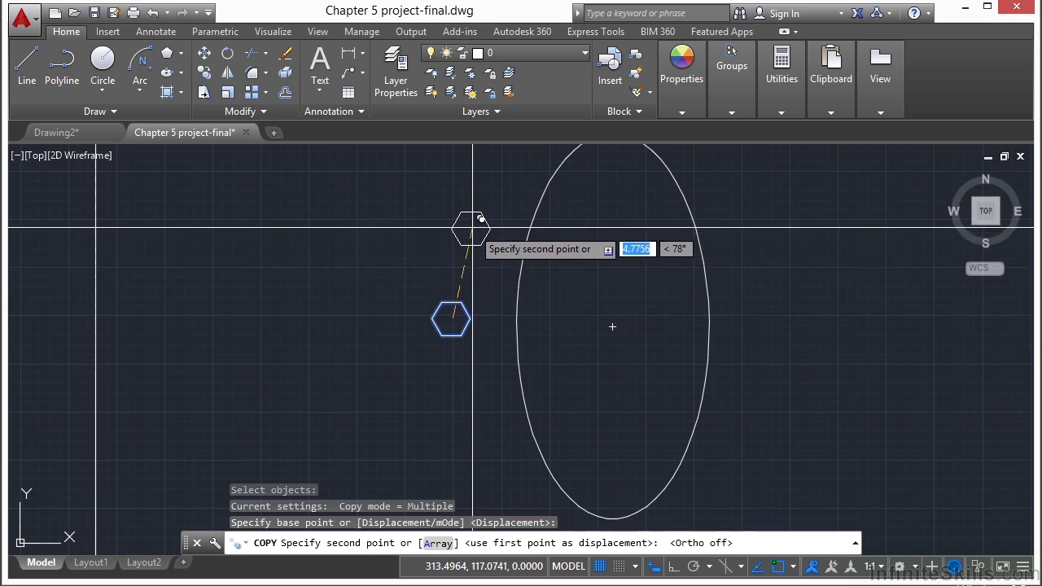
scroll(448, 299, "down", 2)
left_click(457, 270)
left_click(470, 227)
left_click(497, 177)
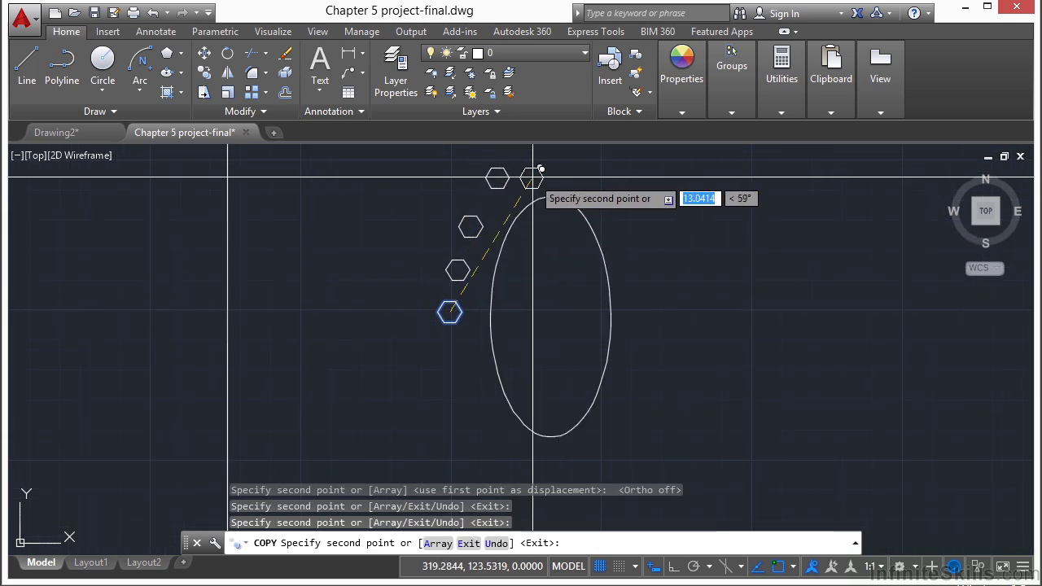
left_click(537, 173)
Step: Continue hexagon copies down the right side and around the bottom to close the ring
left_click(589, 178)
left_click(615, 215)
left_click(633, 268)
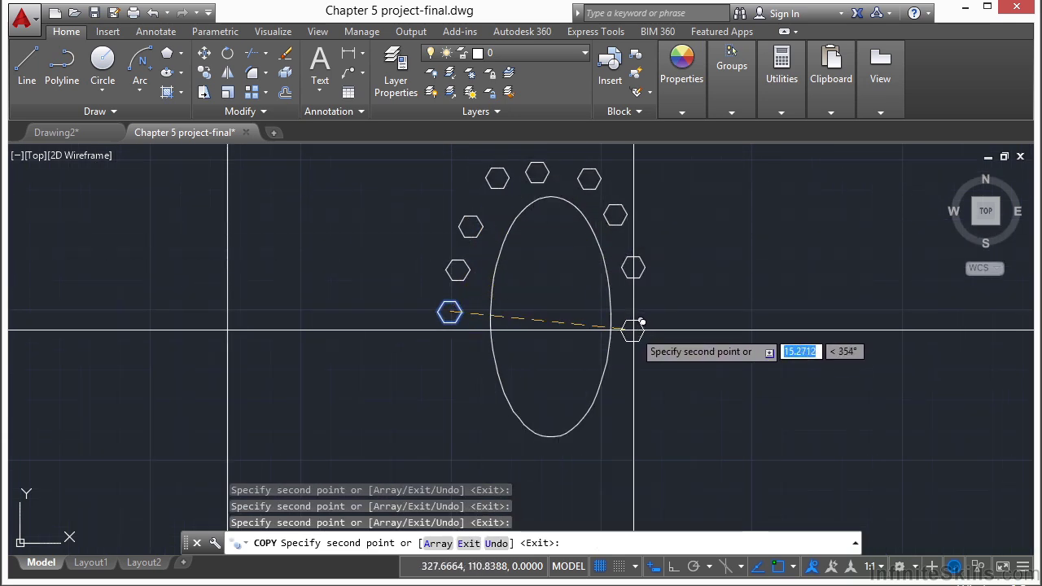
left_click(633, 330)
left_click(626, 384)
left_click(612, 438)
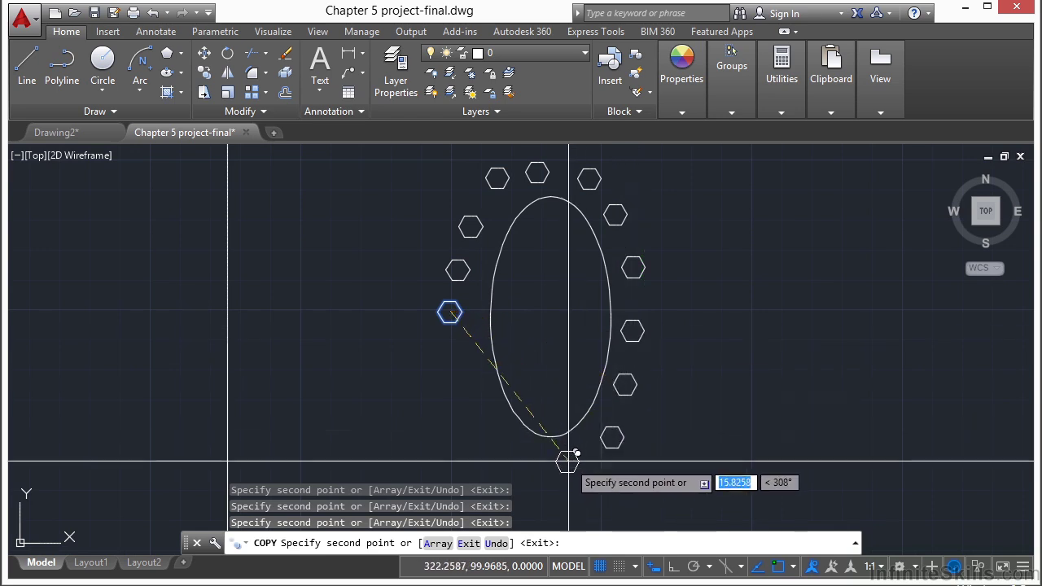
left_click(567, 462)
left_click(507, 457)
left_click(476, 420)
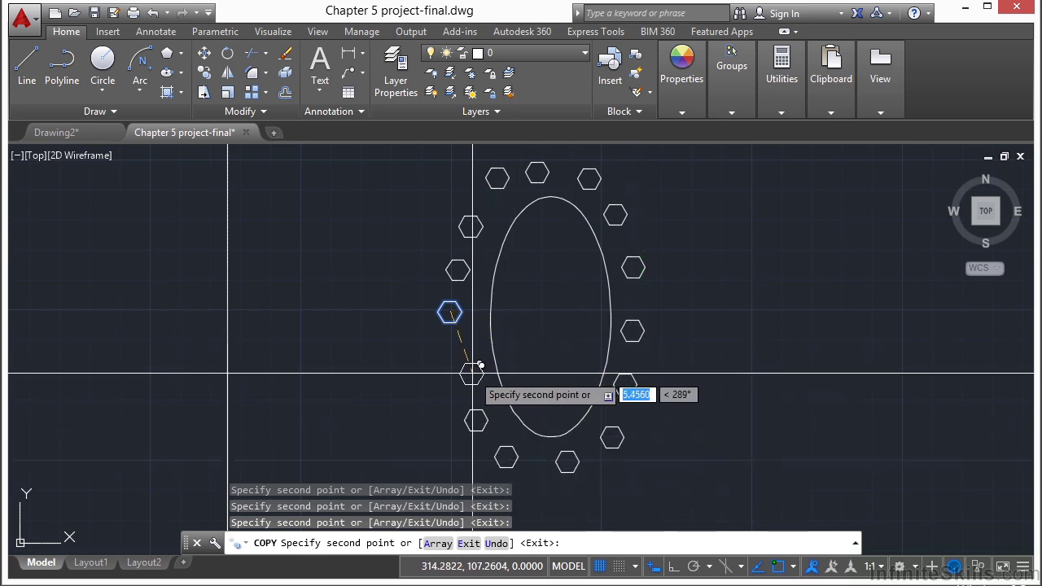
left_click(464, 376)
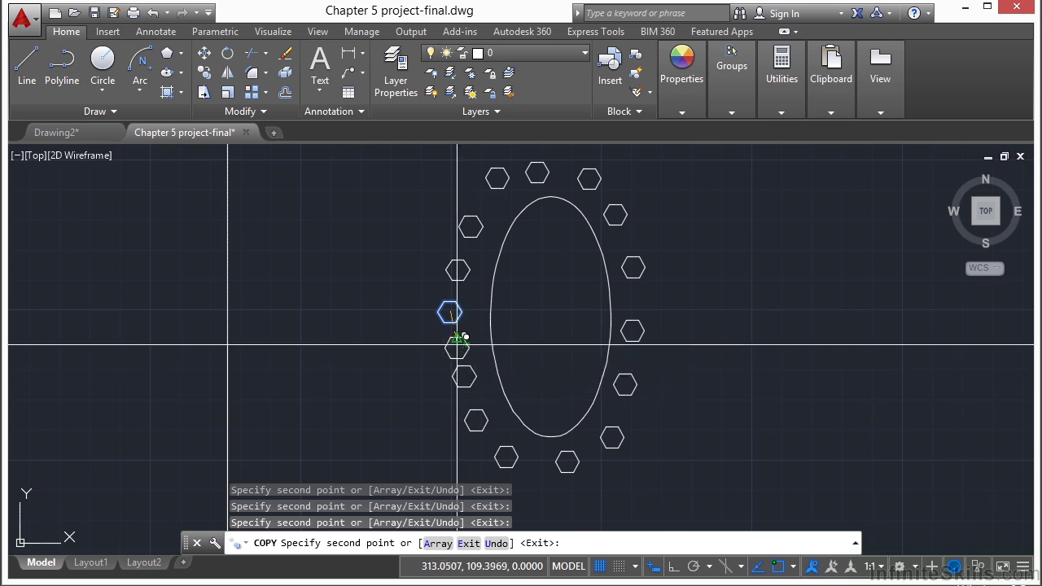
left_click(456, 349)
key("Return")
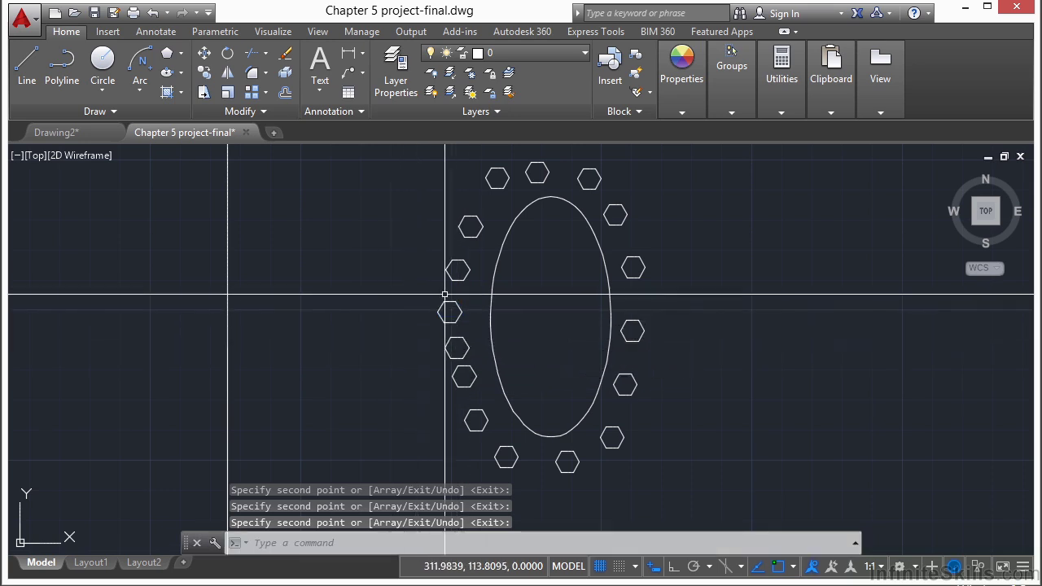
Step: Zoom to the full plan, fountain and hexagon stones included, and save Chapter 5 project-final.dwg
middle_click(448, 293)
middle_click(447, 293)
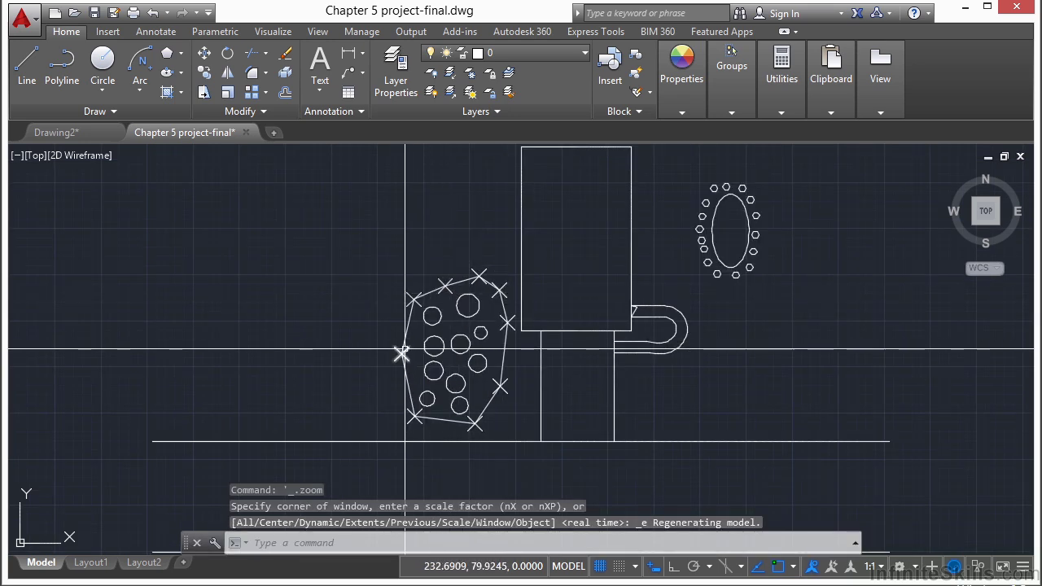
scroll(339, 221, "down", 3)
scroll(435, 225, "up", 1)
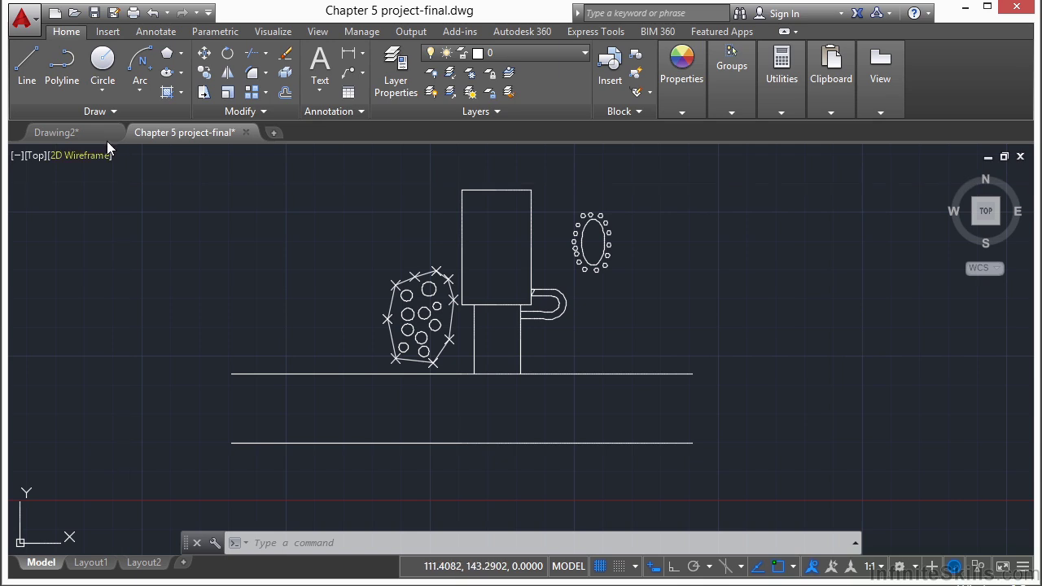
left_click(97, 13)
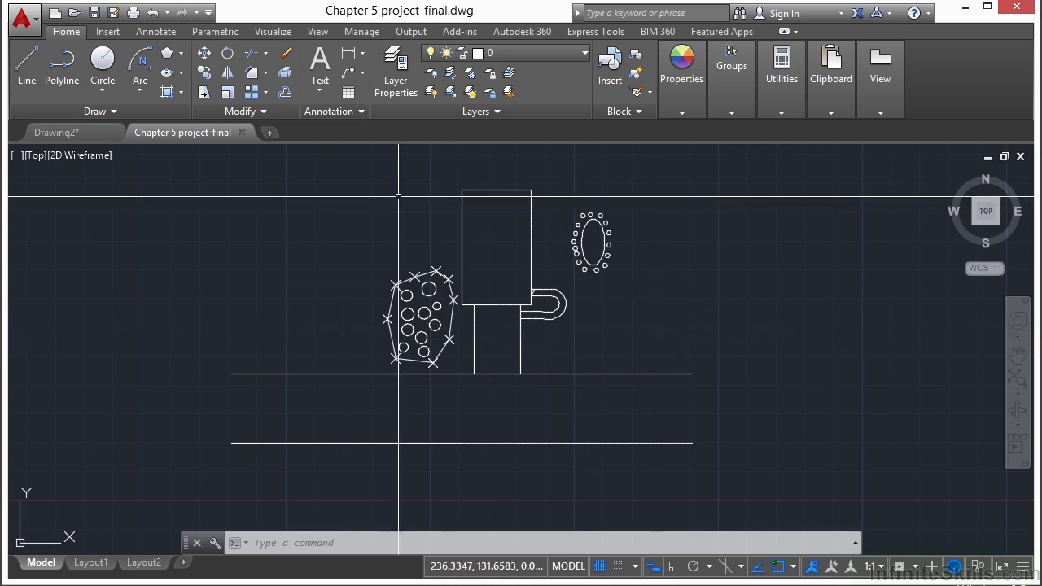
scroll(396, 198, "up", 2)
scroll(330, 288, "down", 2)
scroll(318, 202, "down", 2)
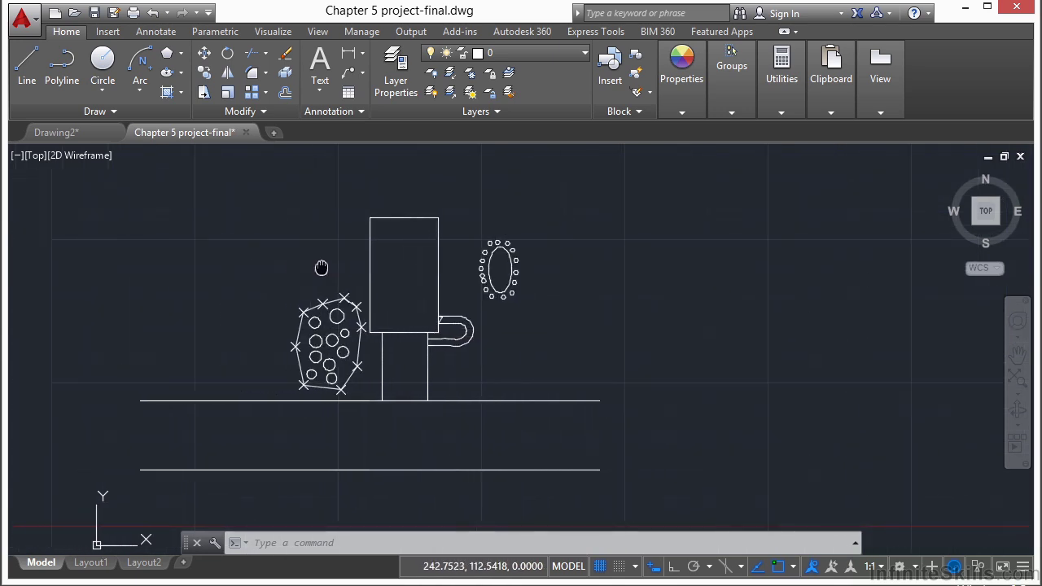
scroll(302, 228, "up", 2)
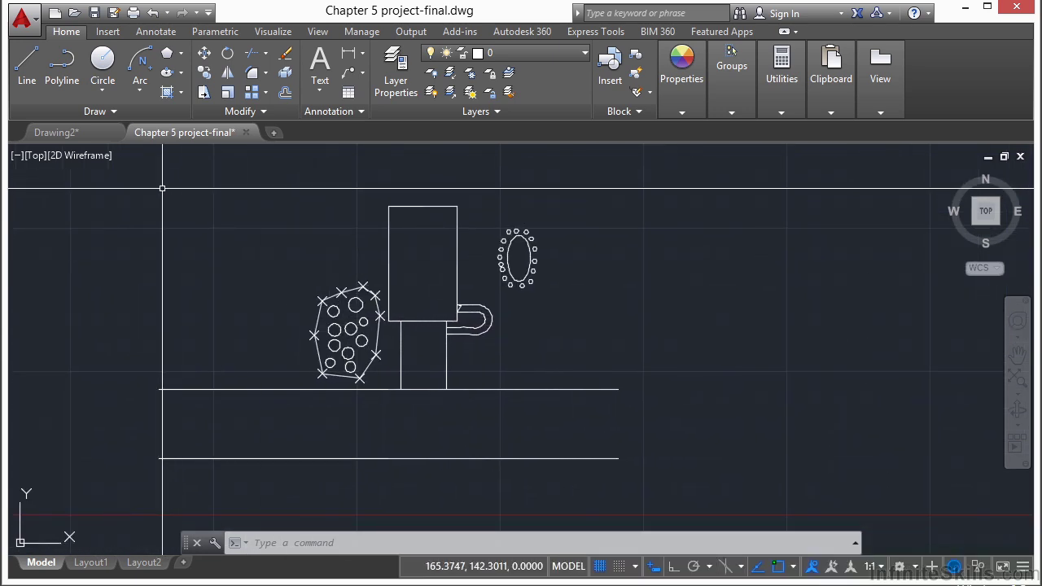